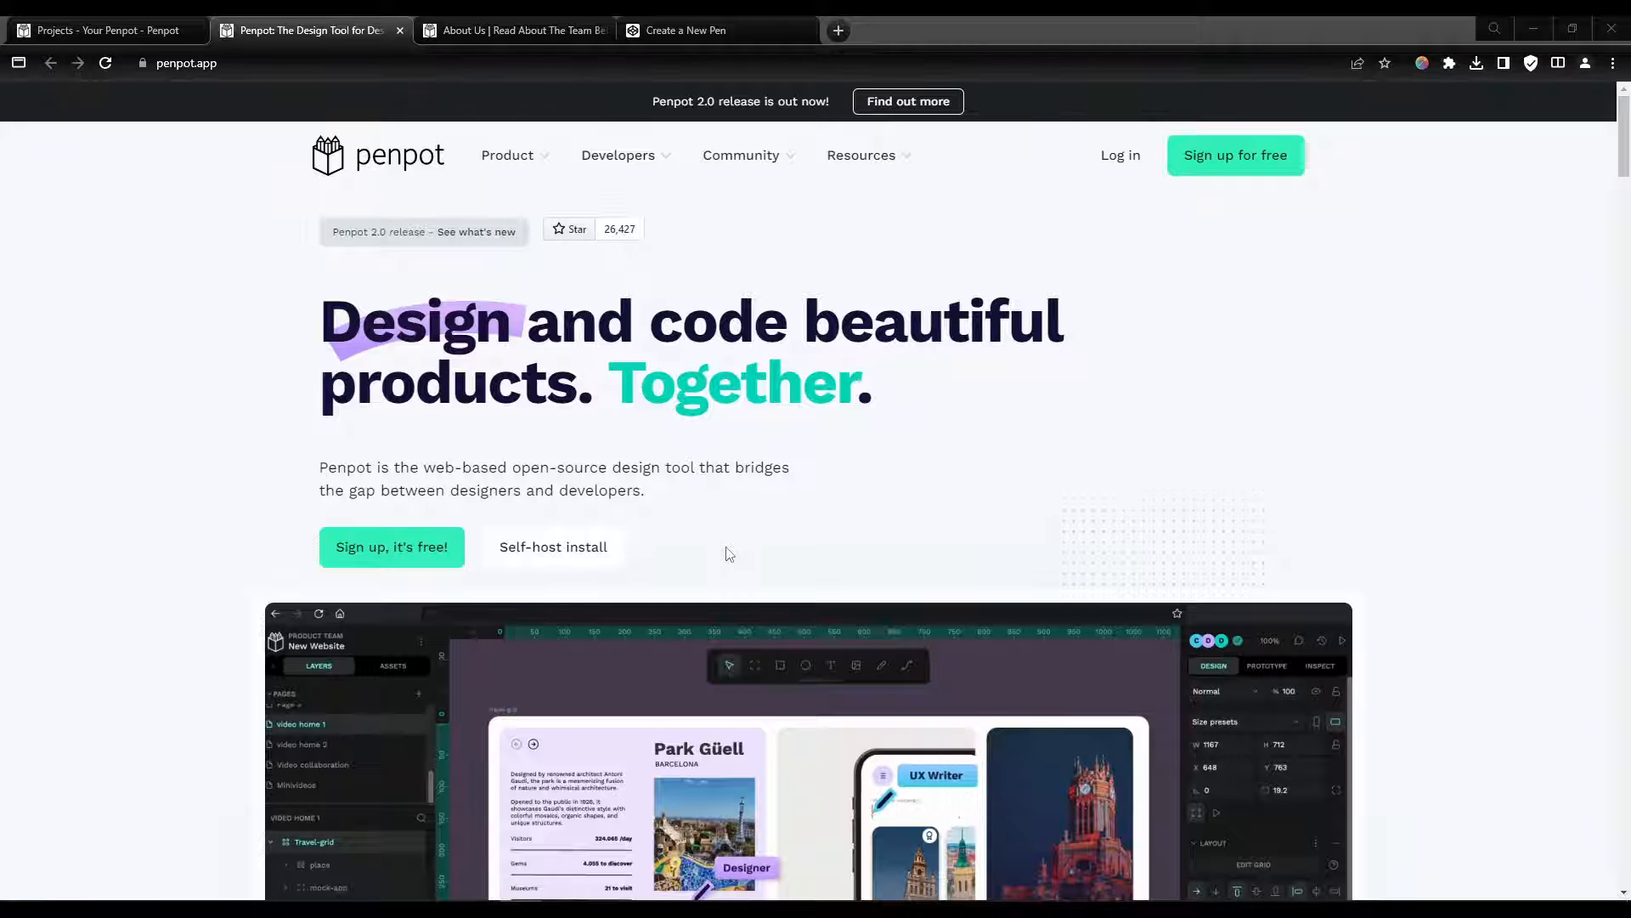
Step: Browse the Penpot homepage and its About page, highlighting lines of the mission text
scroll(728, 553, "down", 2)
scroll(178, 515, "down", 1)
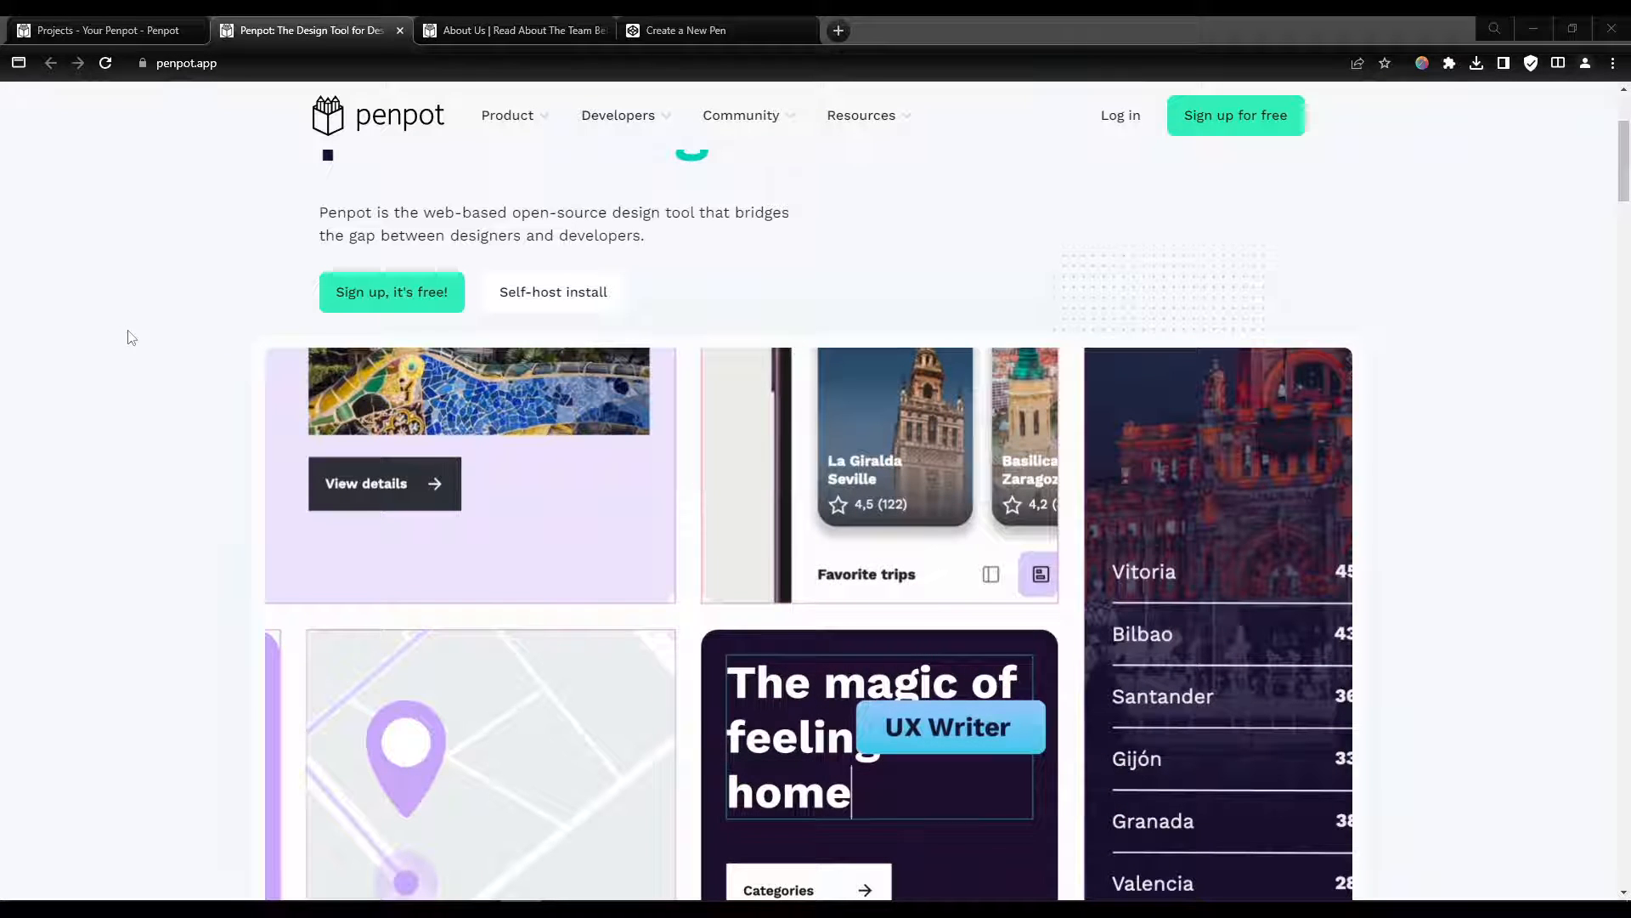
scroll(157, 359, "up", 5)
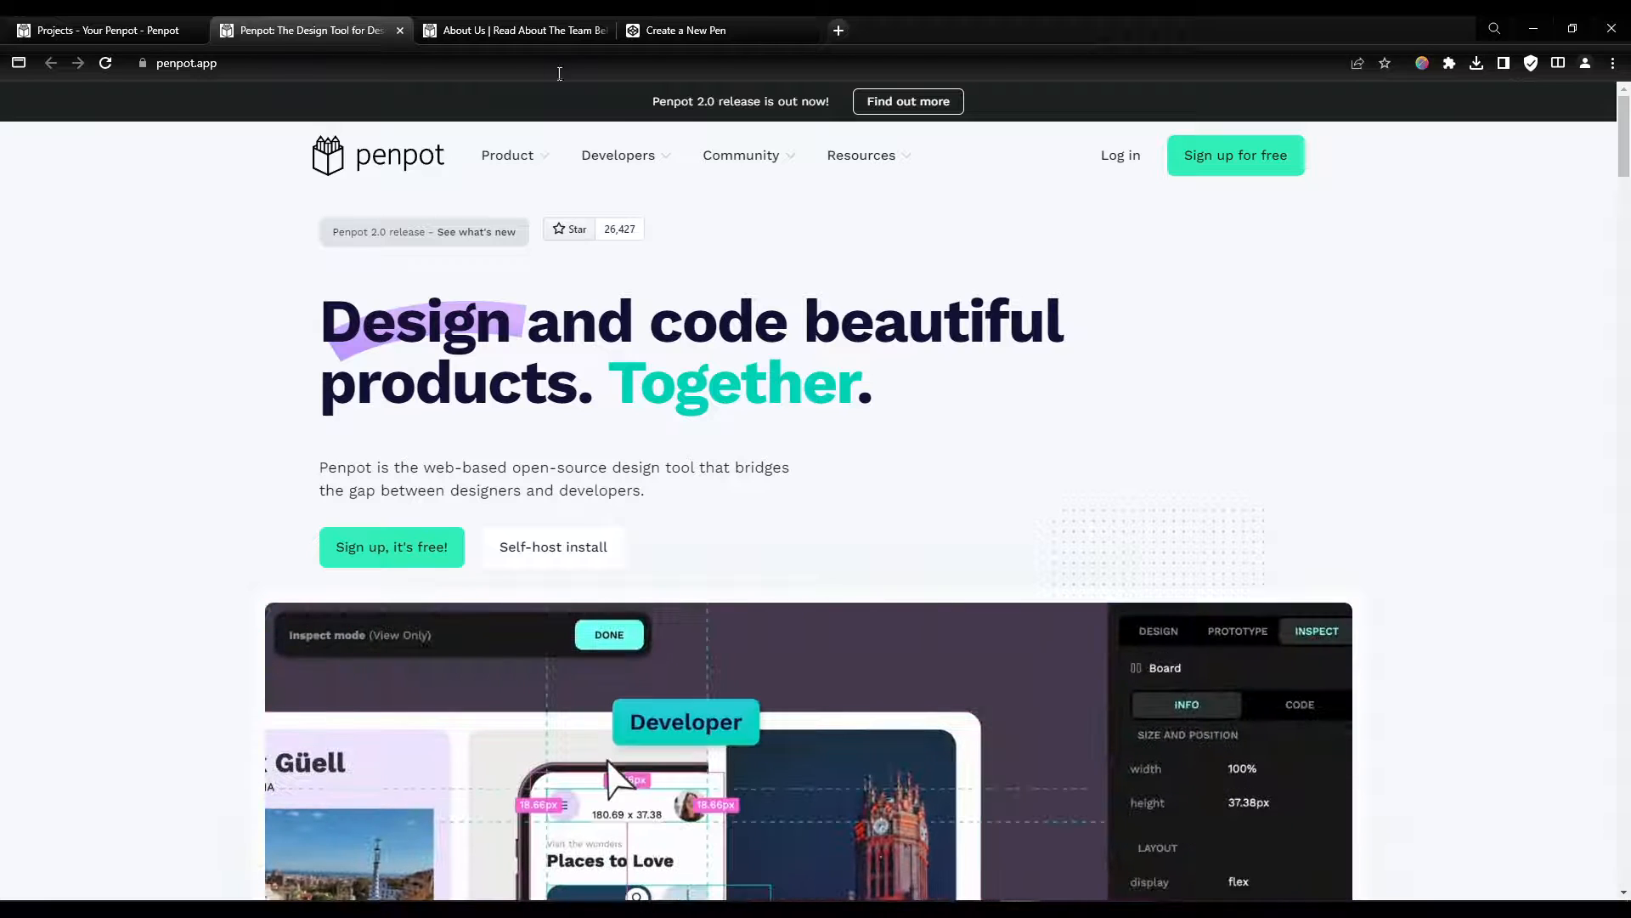
key("ctrl+Tab")
scroll(1042, 457, "down", 5)
scroll(718, 524, "up", 5)
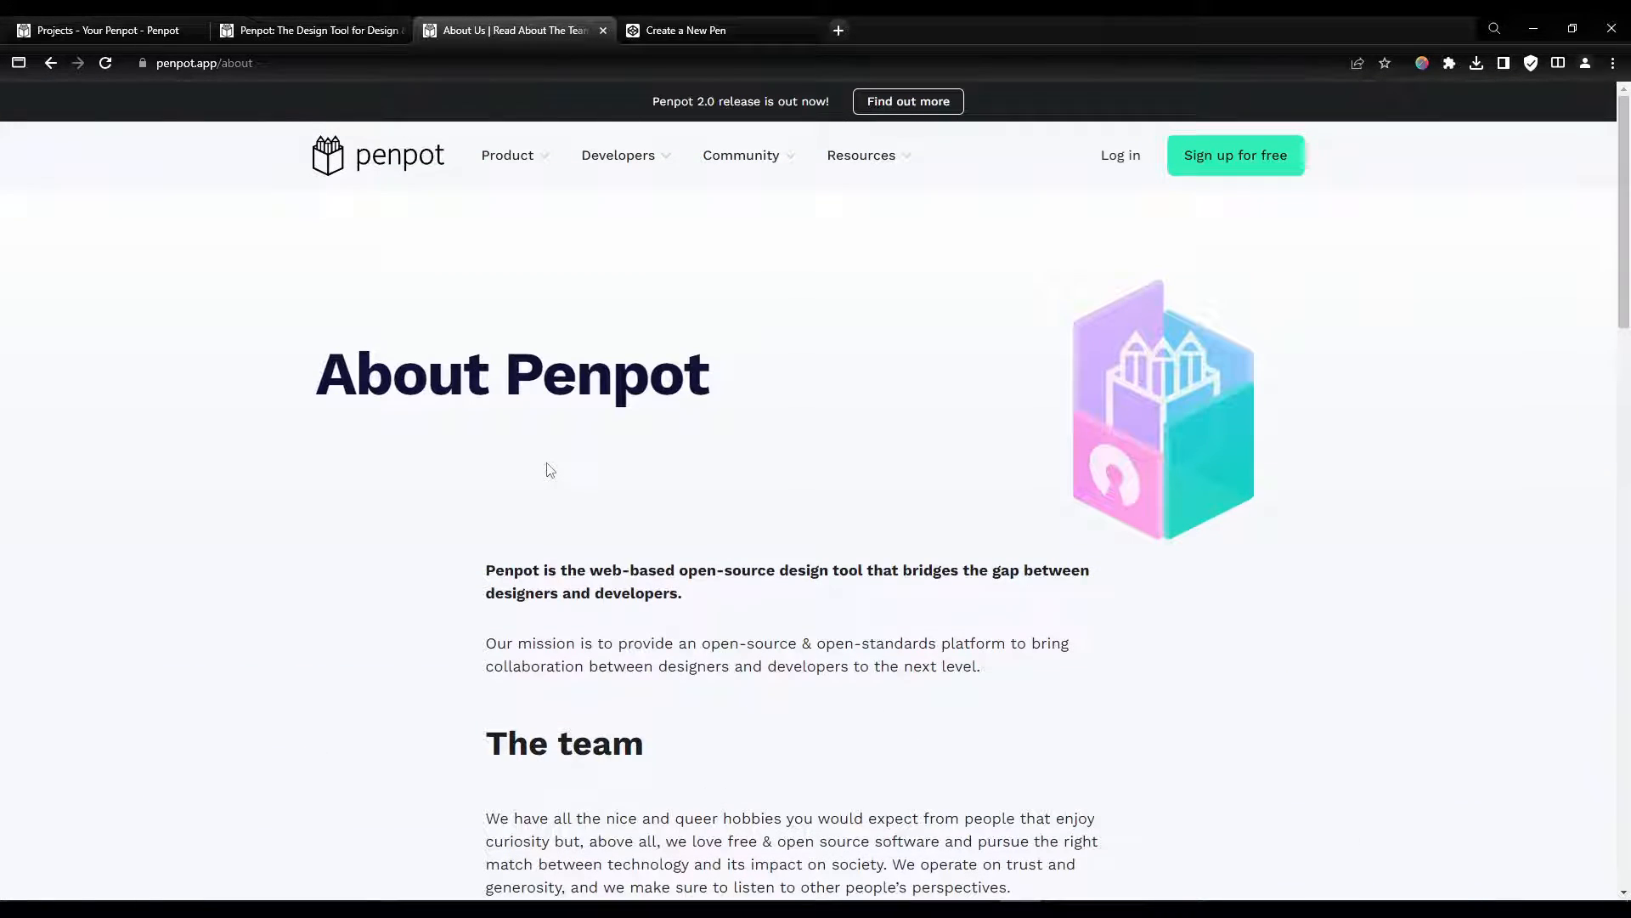
left_click_drag(809, 643, 931, 643)
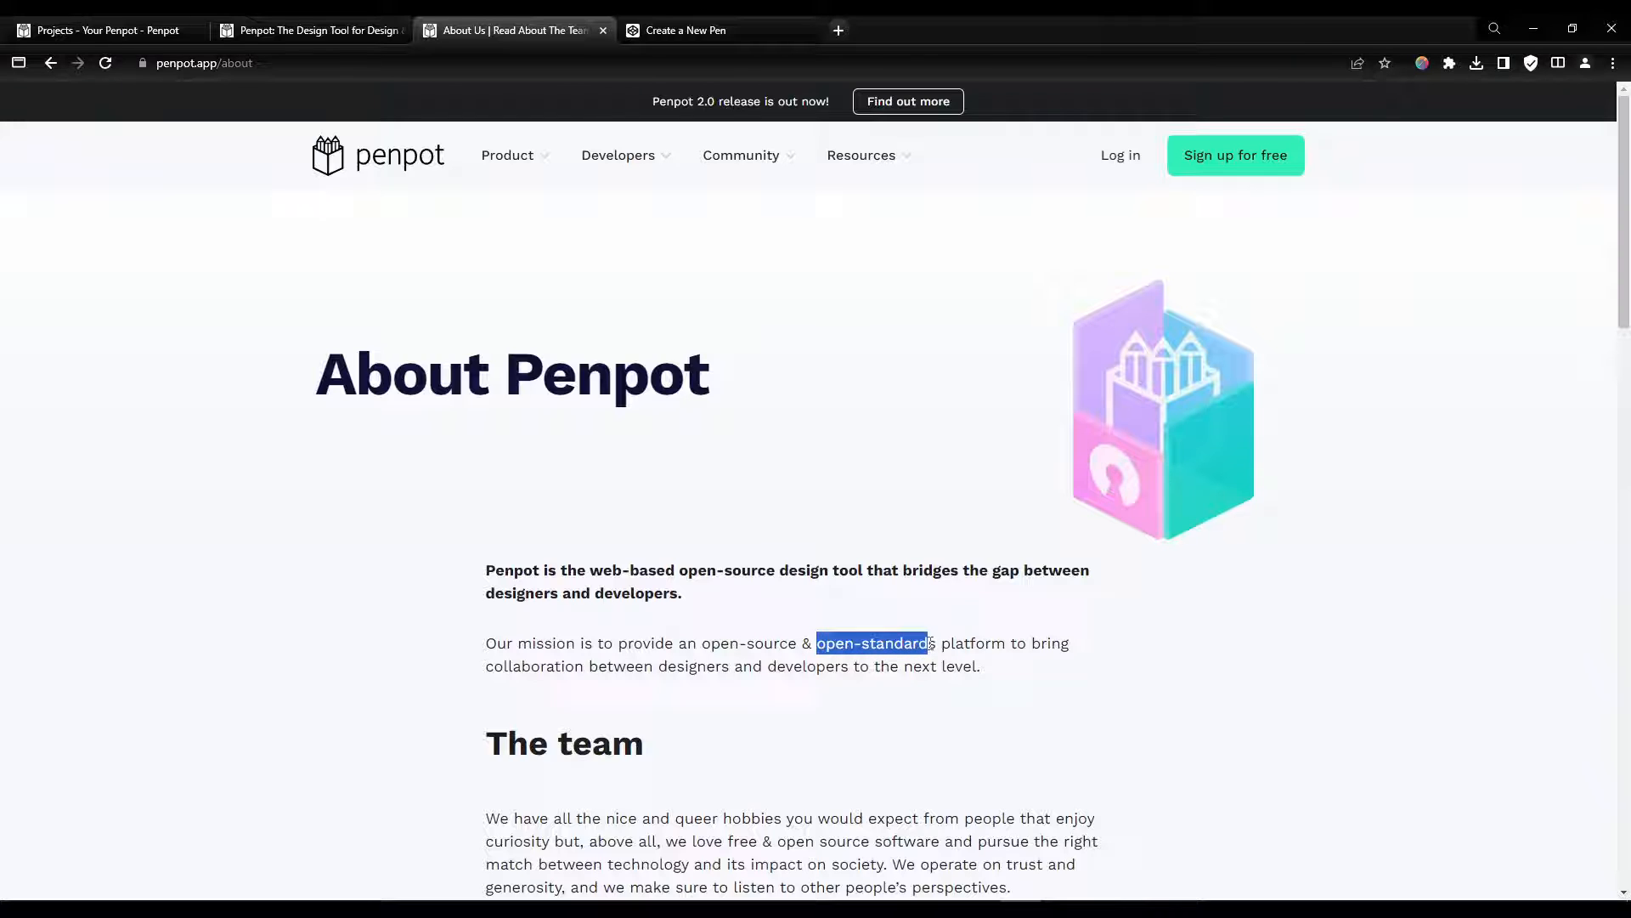
left_click(1020, 662)
left_click_drag(912, 571, 1130, 589)
left_click(708, 597)
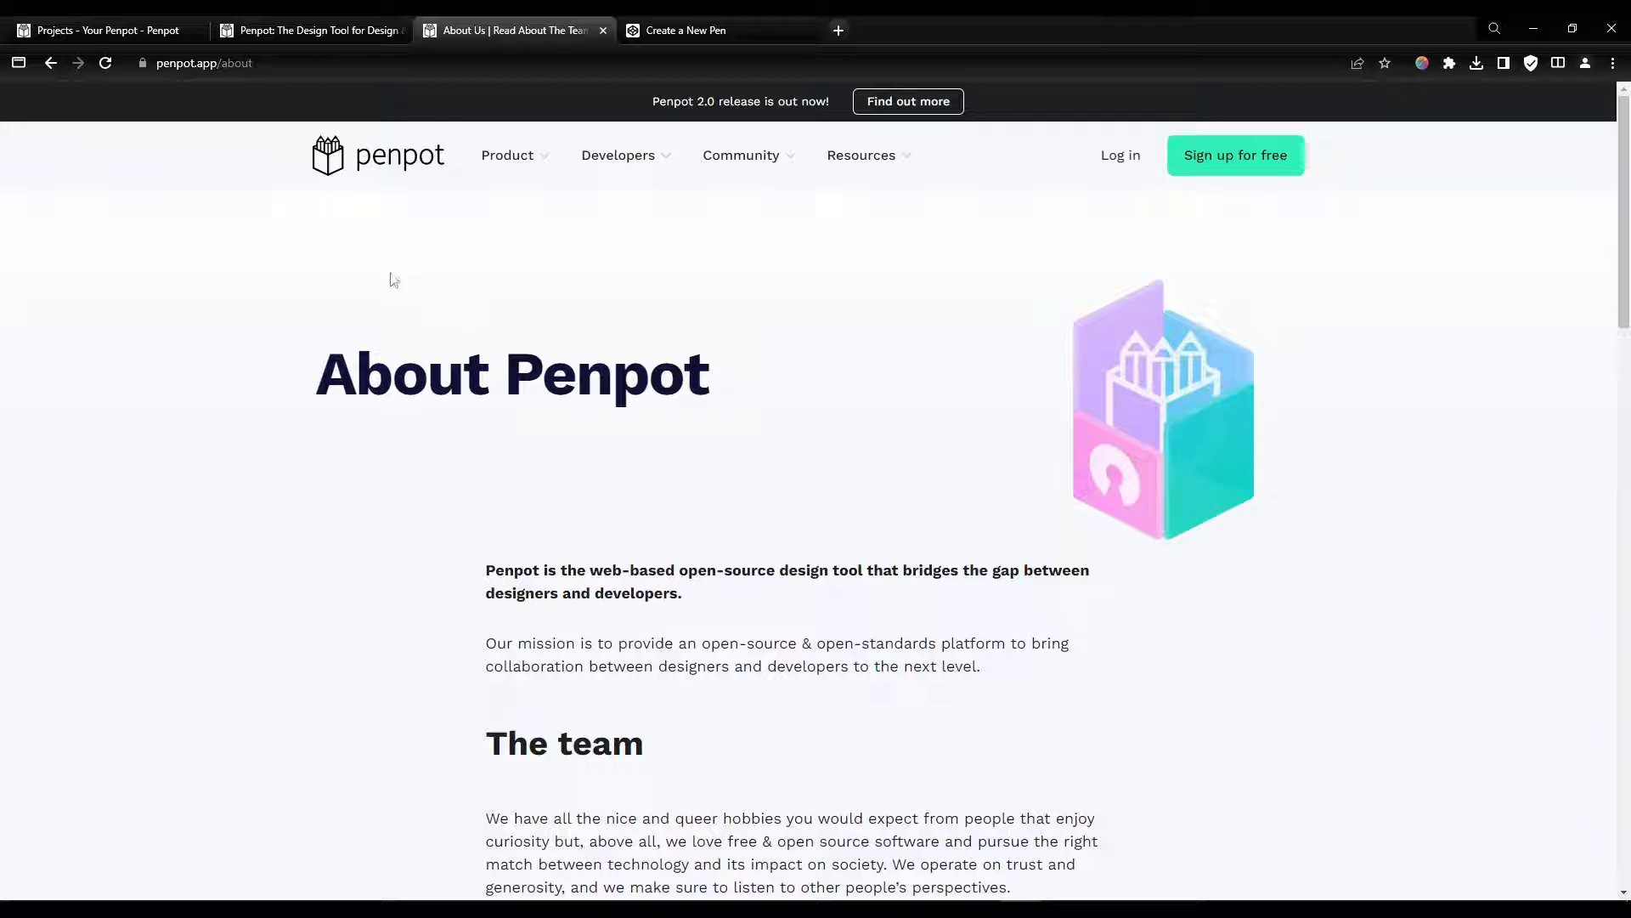
Step: Look over the open tabs: the Penpot projects dashboard, the CodePen card grid and the Penpot homepage
left_click(121, 34)
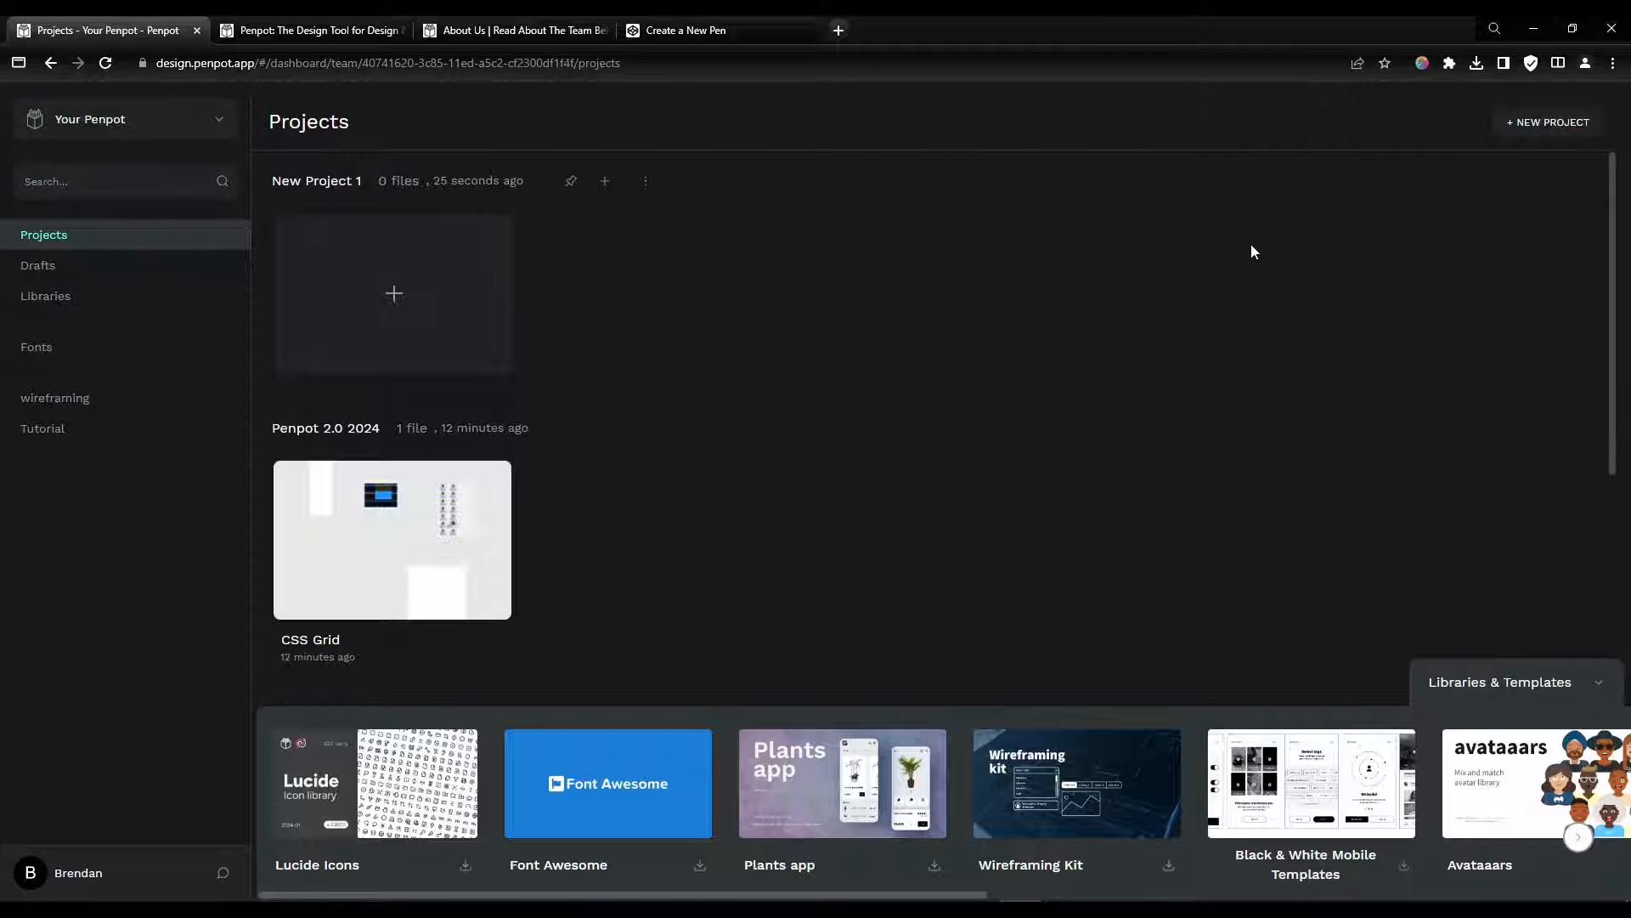
left_click(699, 38)
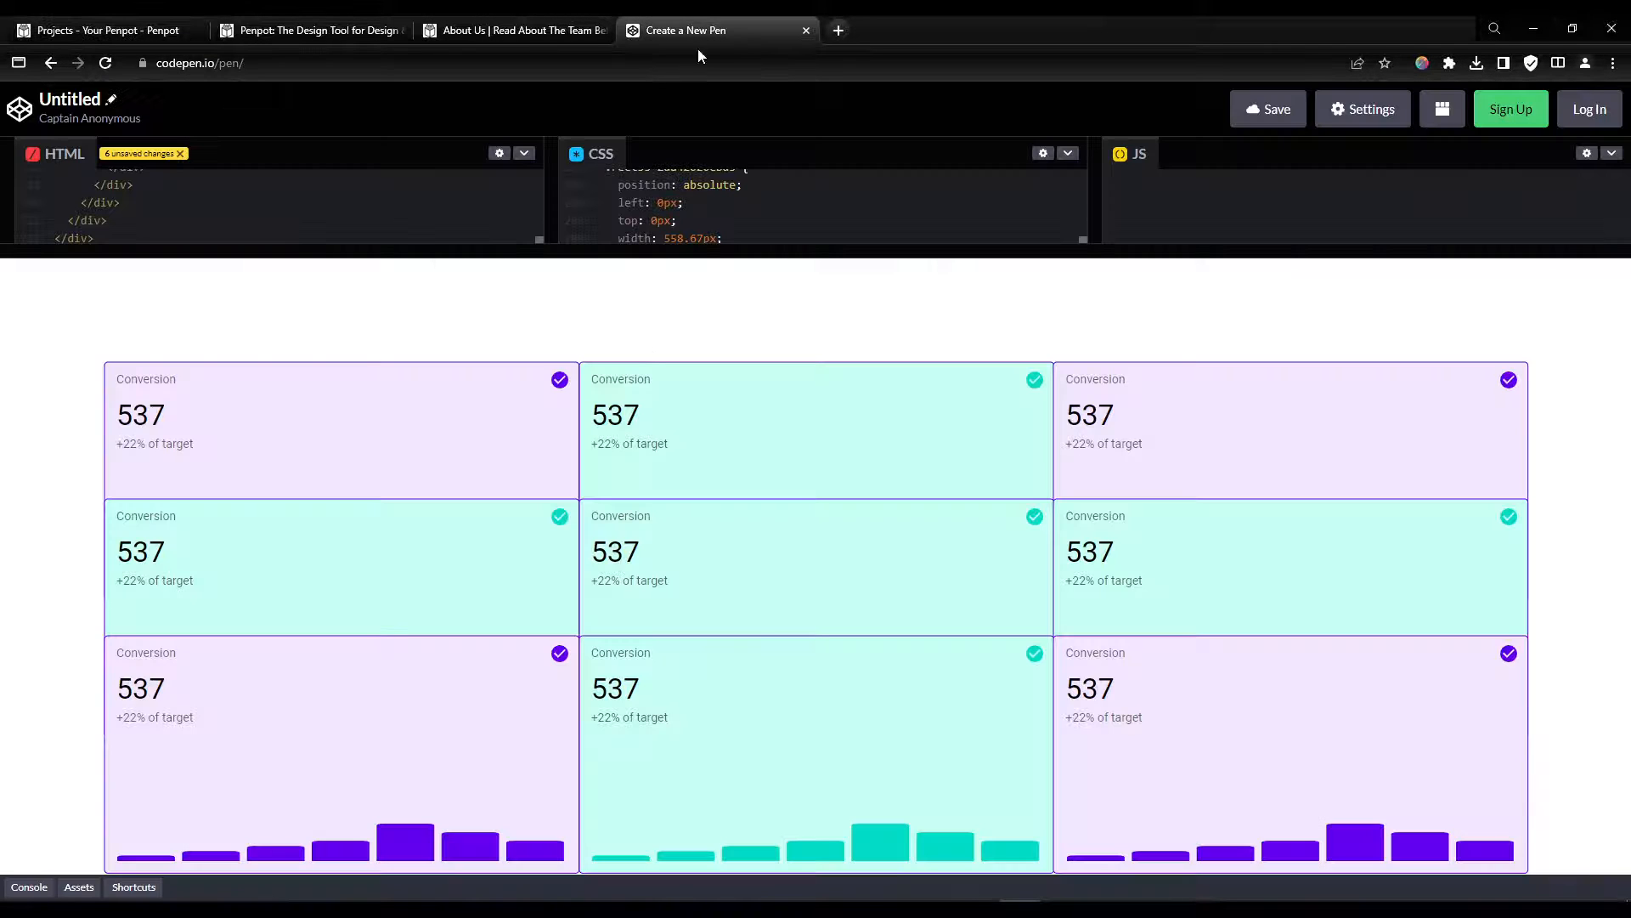
left_click(123, 26)
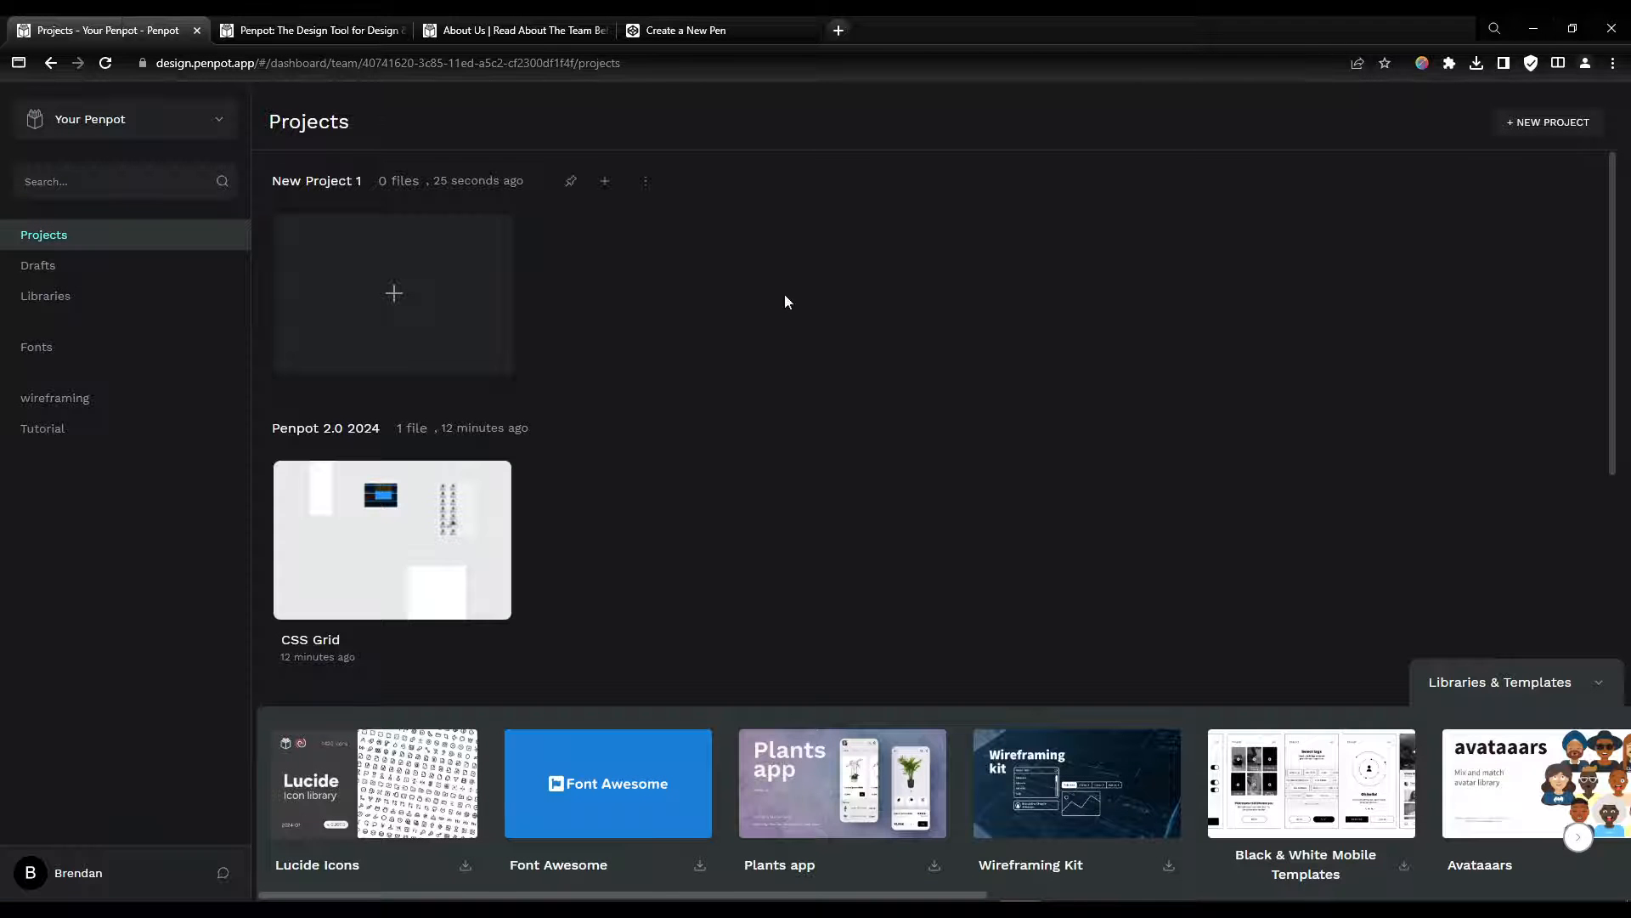
left_click(306, 30)
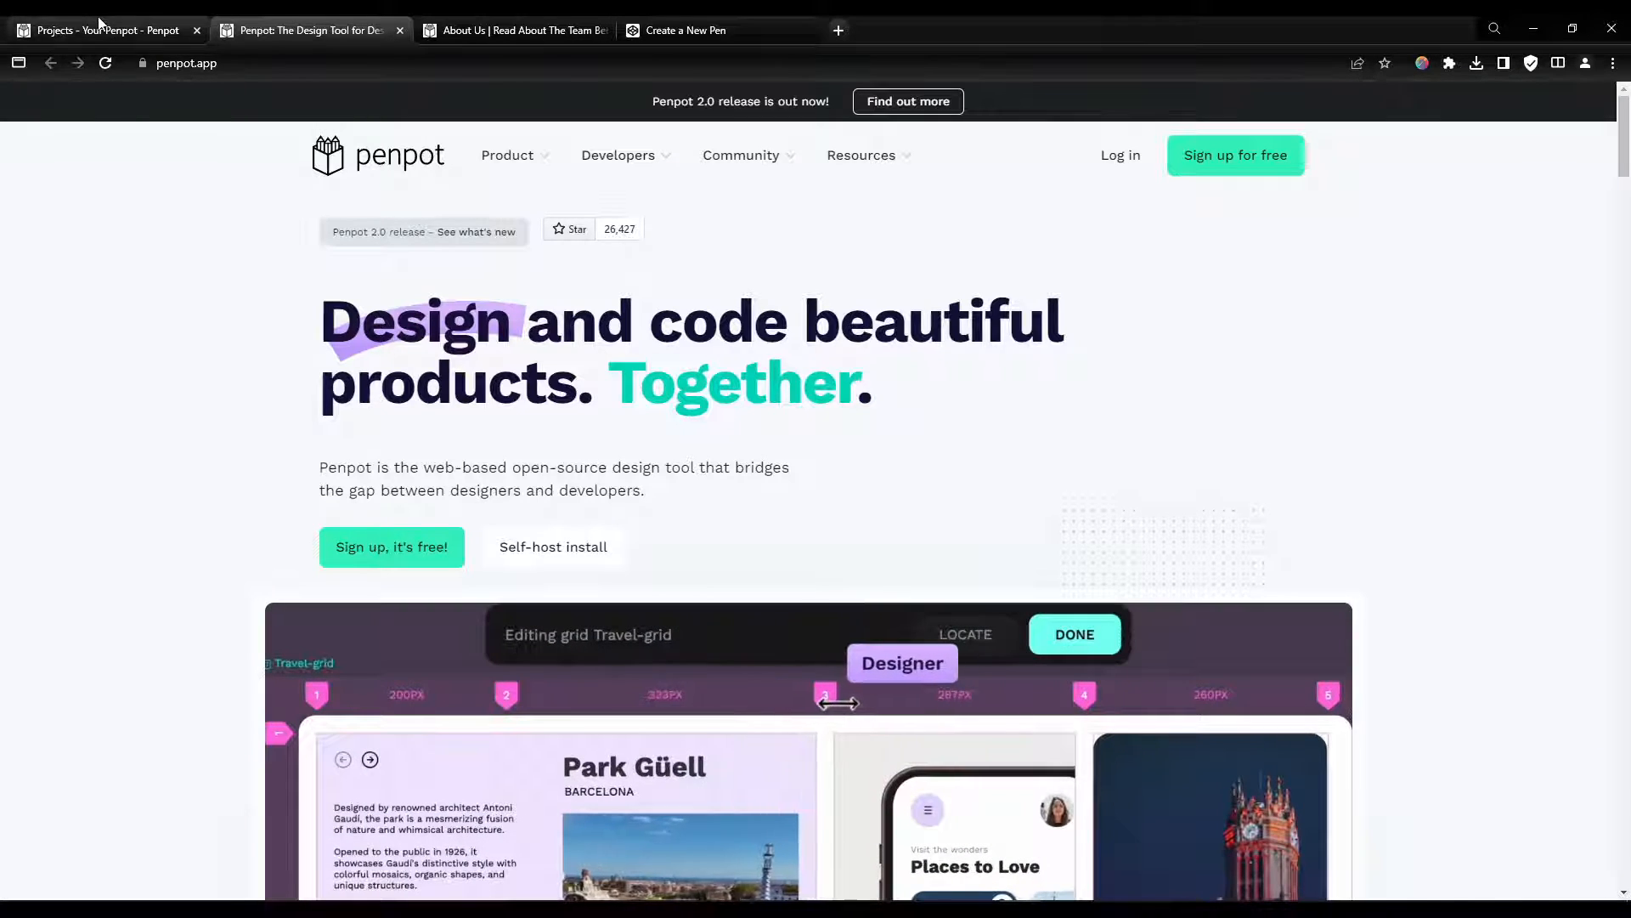
left_click(51, 28)
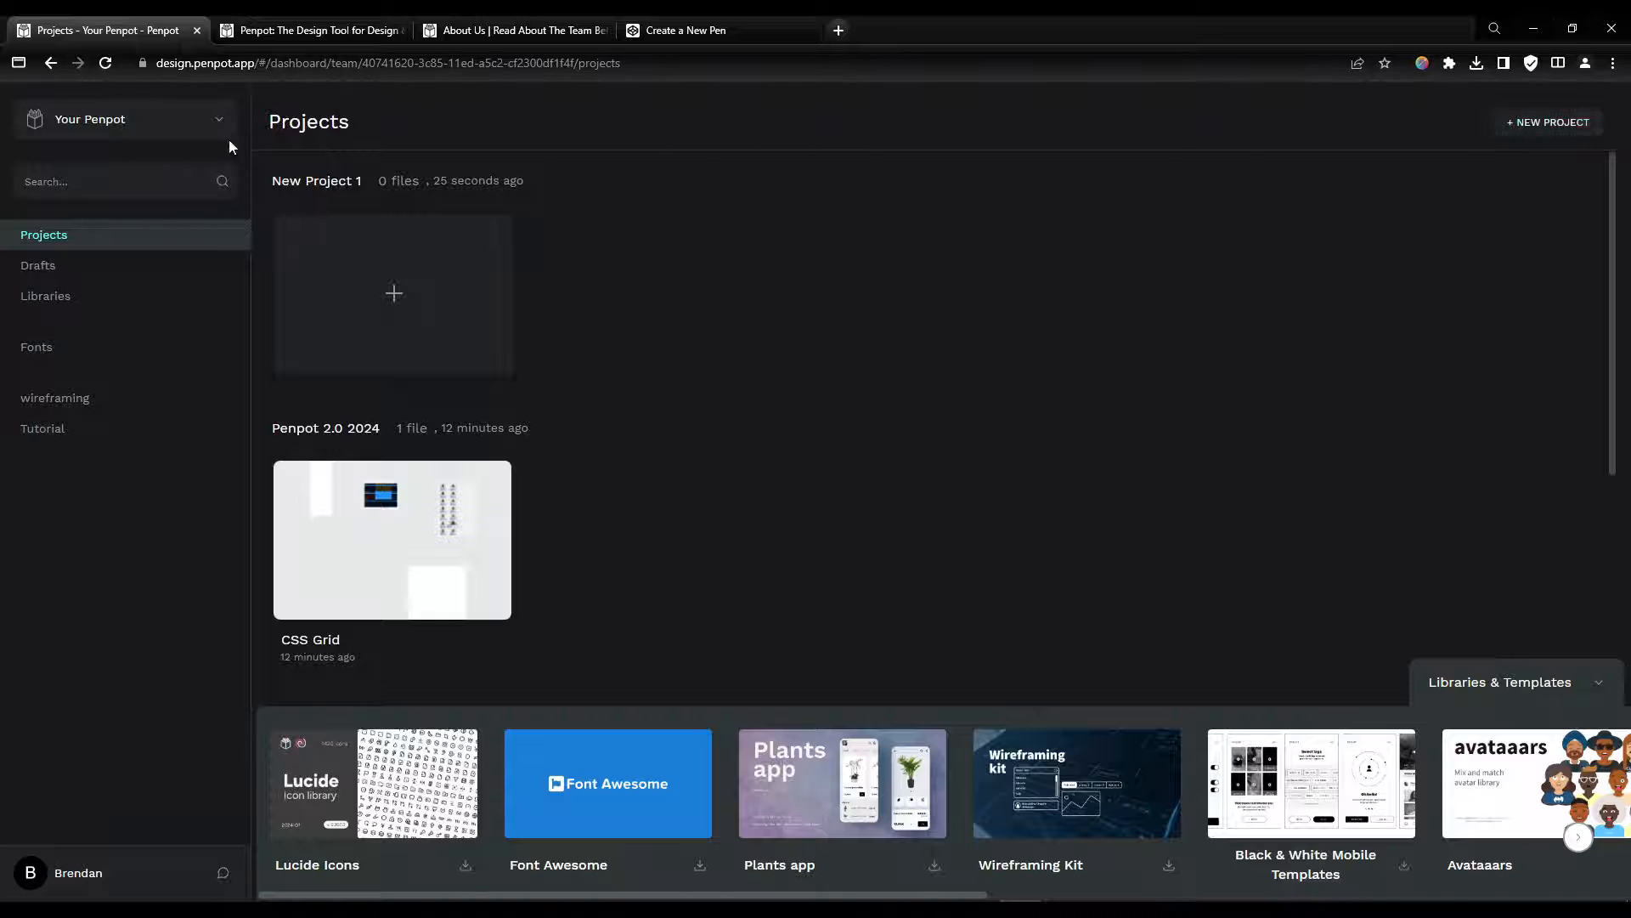
Step: Create a new file in New Project 1
left_click(136, 126)
left_click(176, 540)
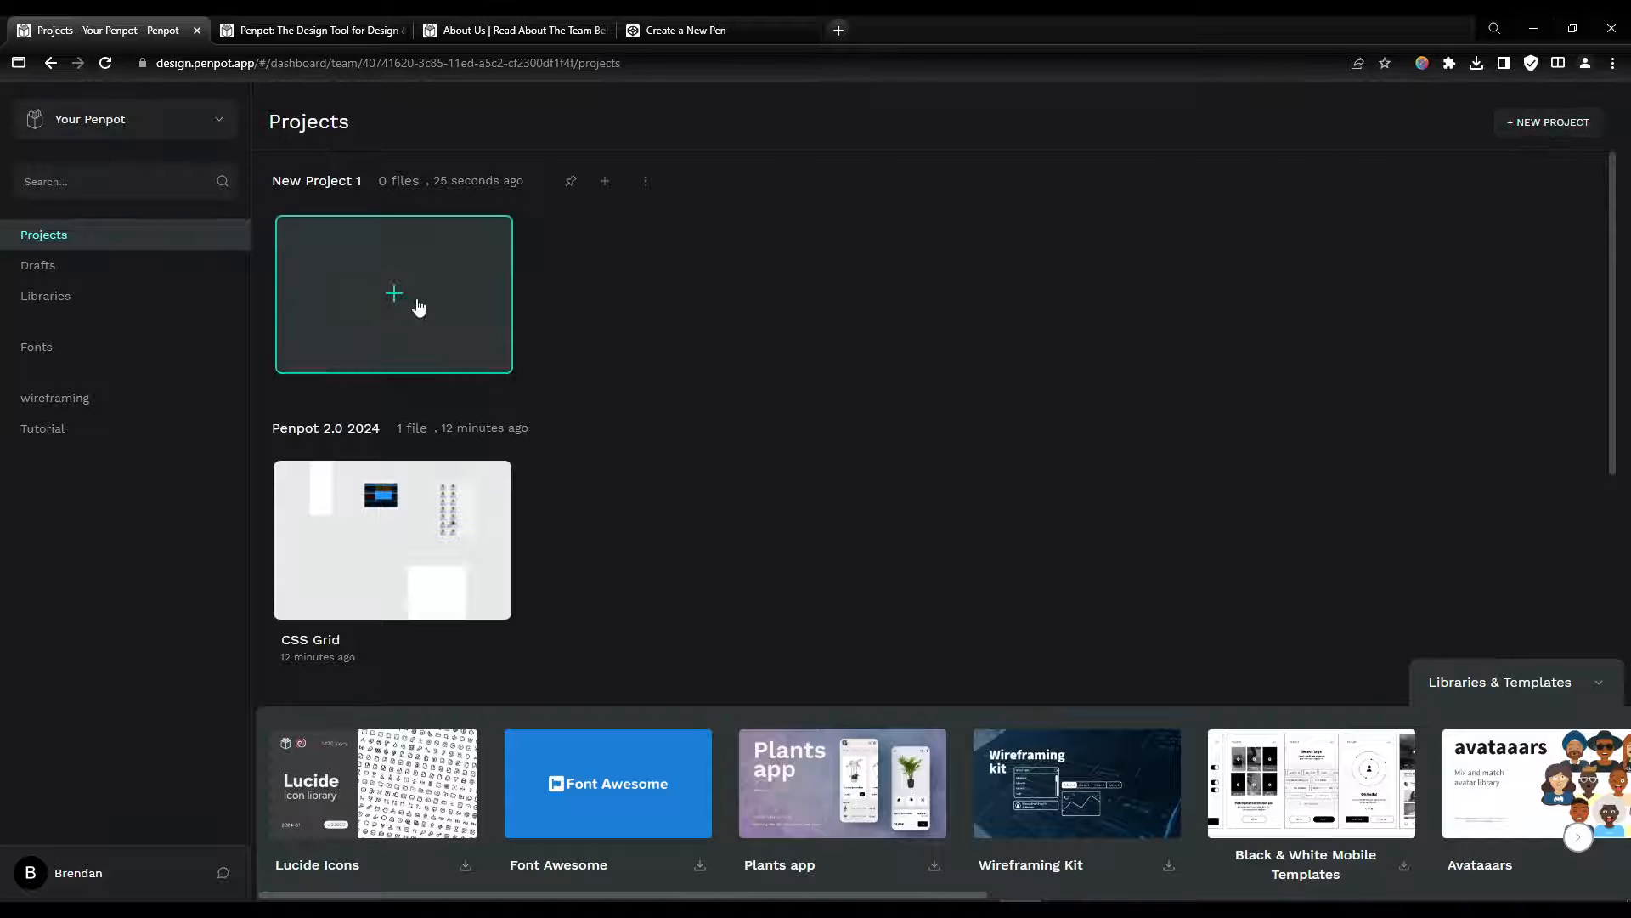
left_click(349, 302)
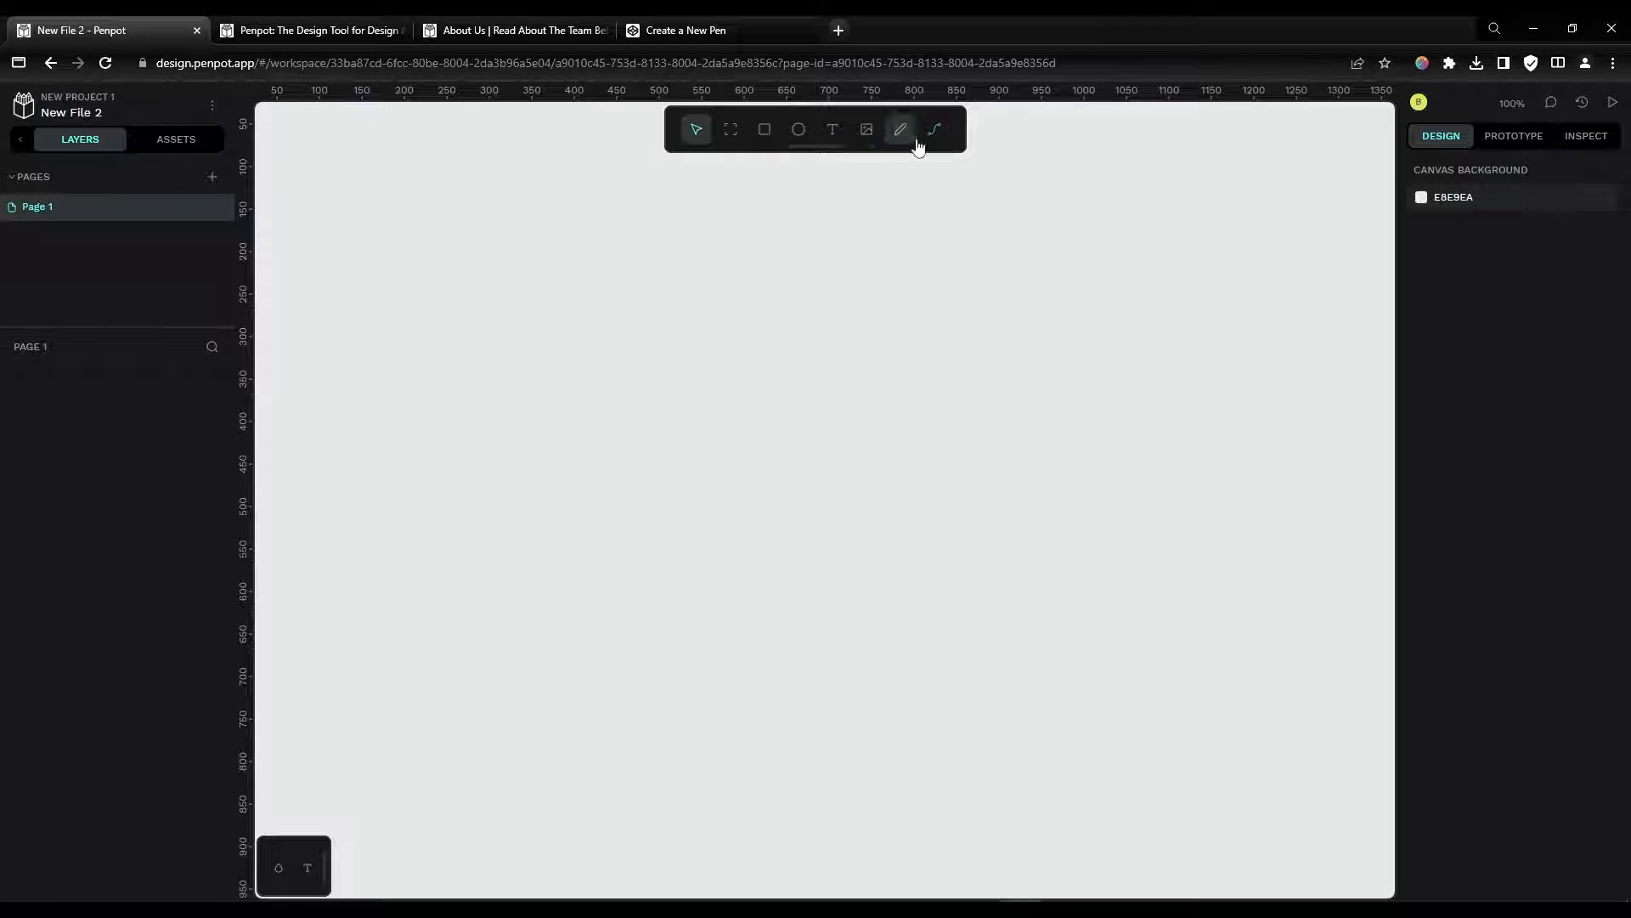
left_click(811, 147)
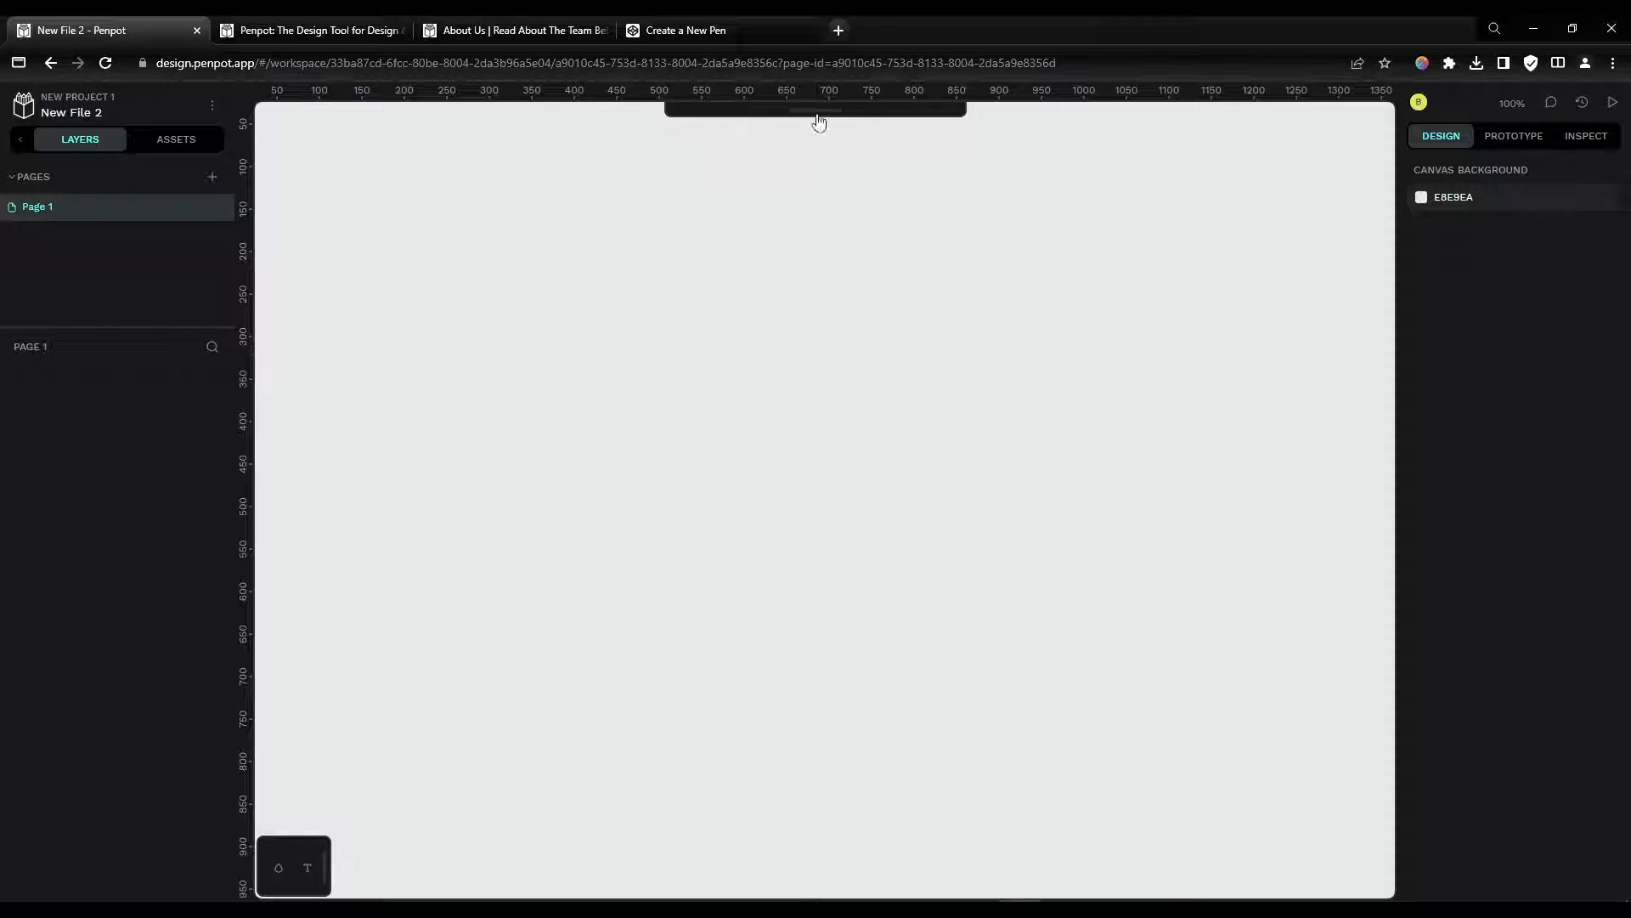
left_click(818, 116)
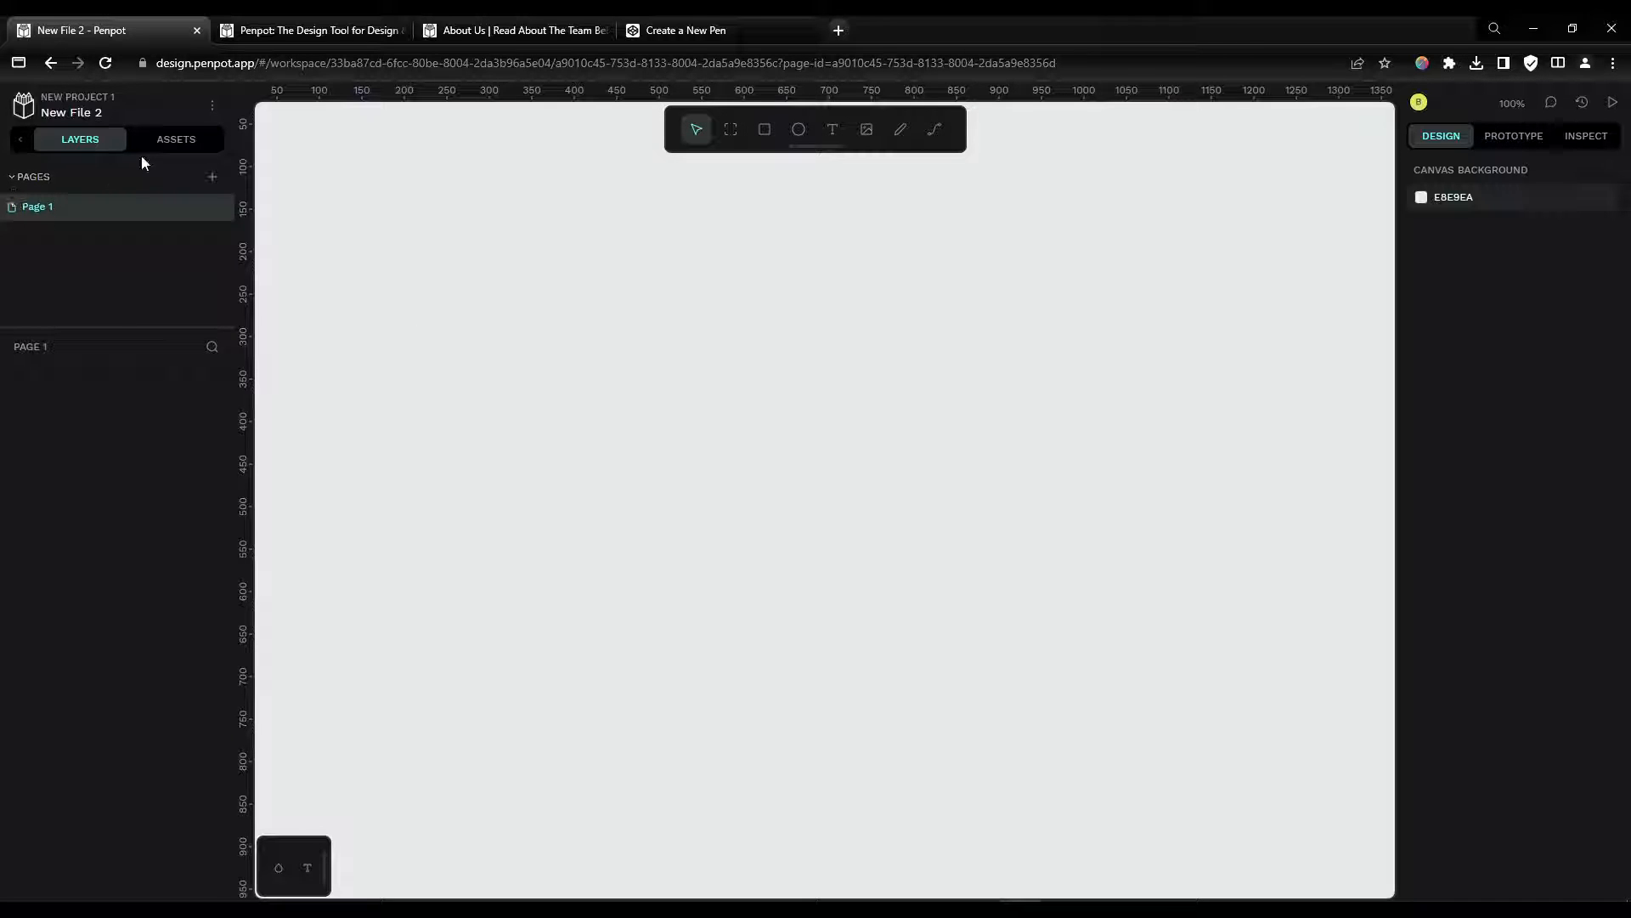
left_click(170, 144)
left_click(82, 144)
Step: Draw a board about 770 × 544 on the canvas
key("b")
left_click_drag(476, 309, 1131, 771)
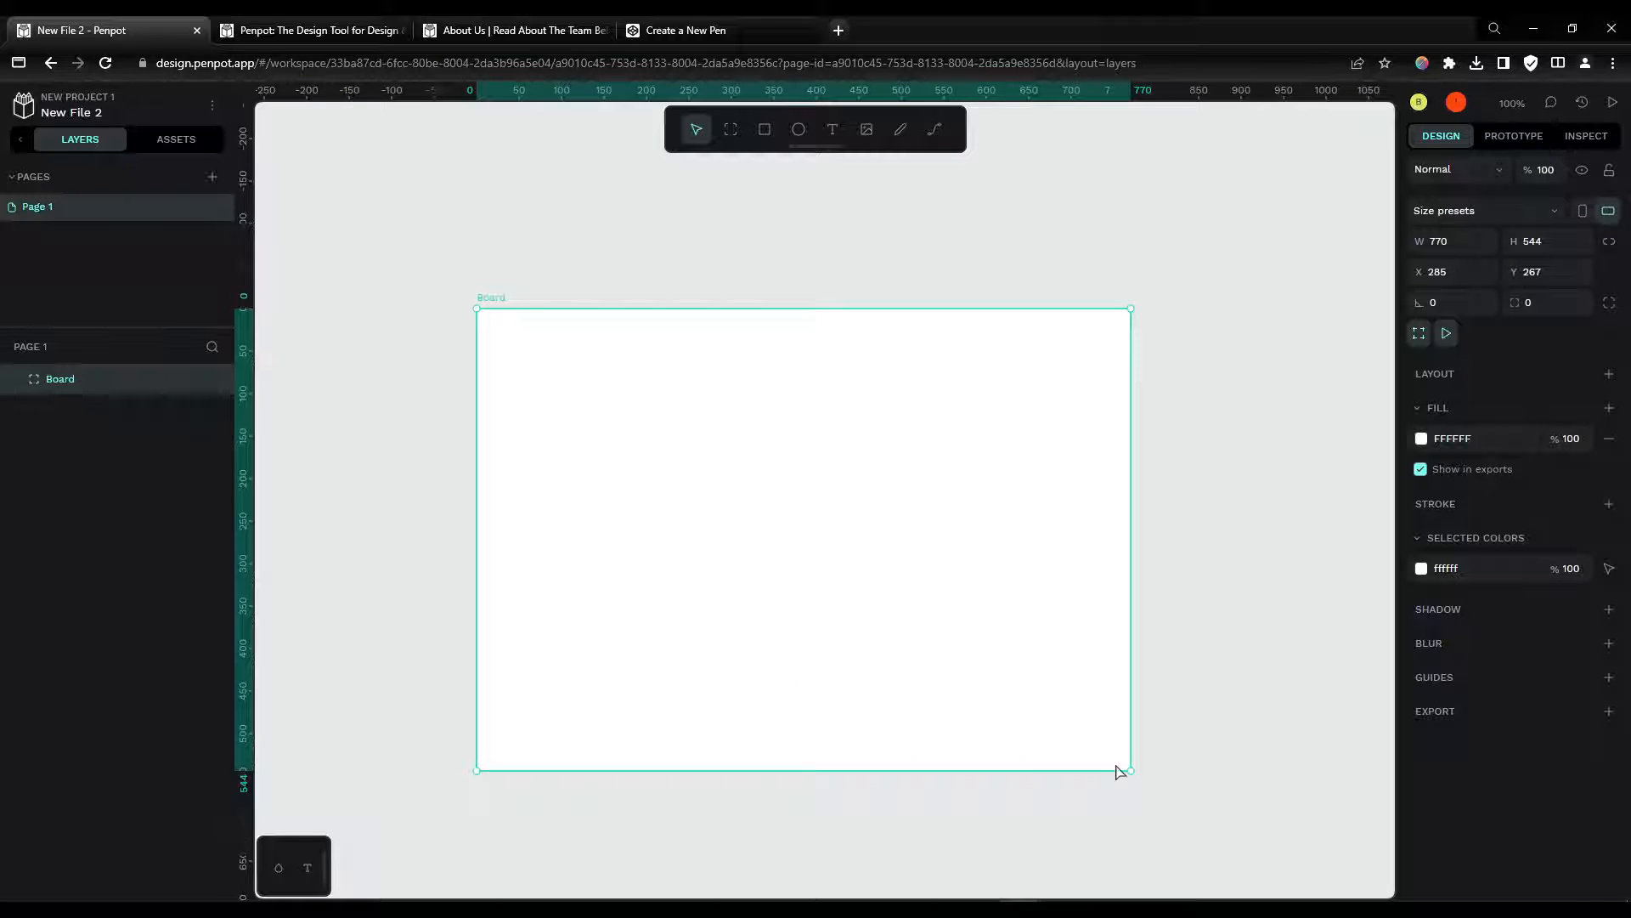
Step: Apply the 1920 × 1080 web size preset to the board
left_click(1468, 219)
scroll(1474, 360, "down", 5)
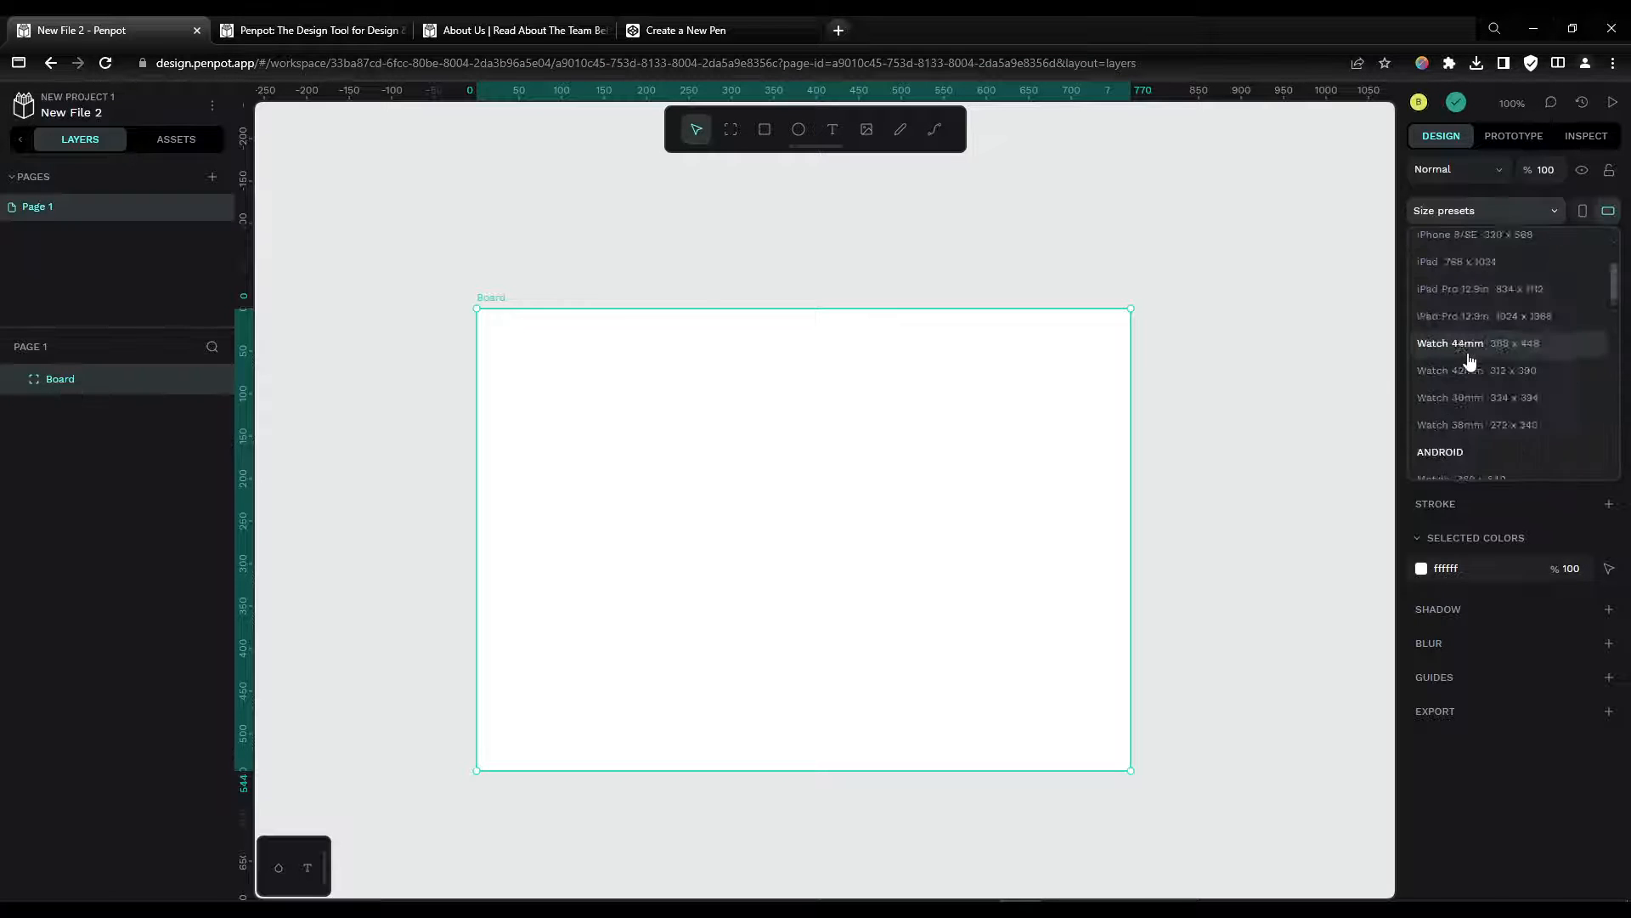
scroll(1477, 358, "down", 2)
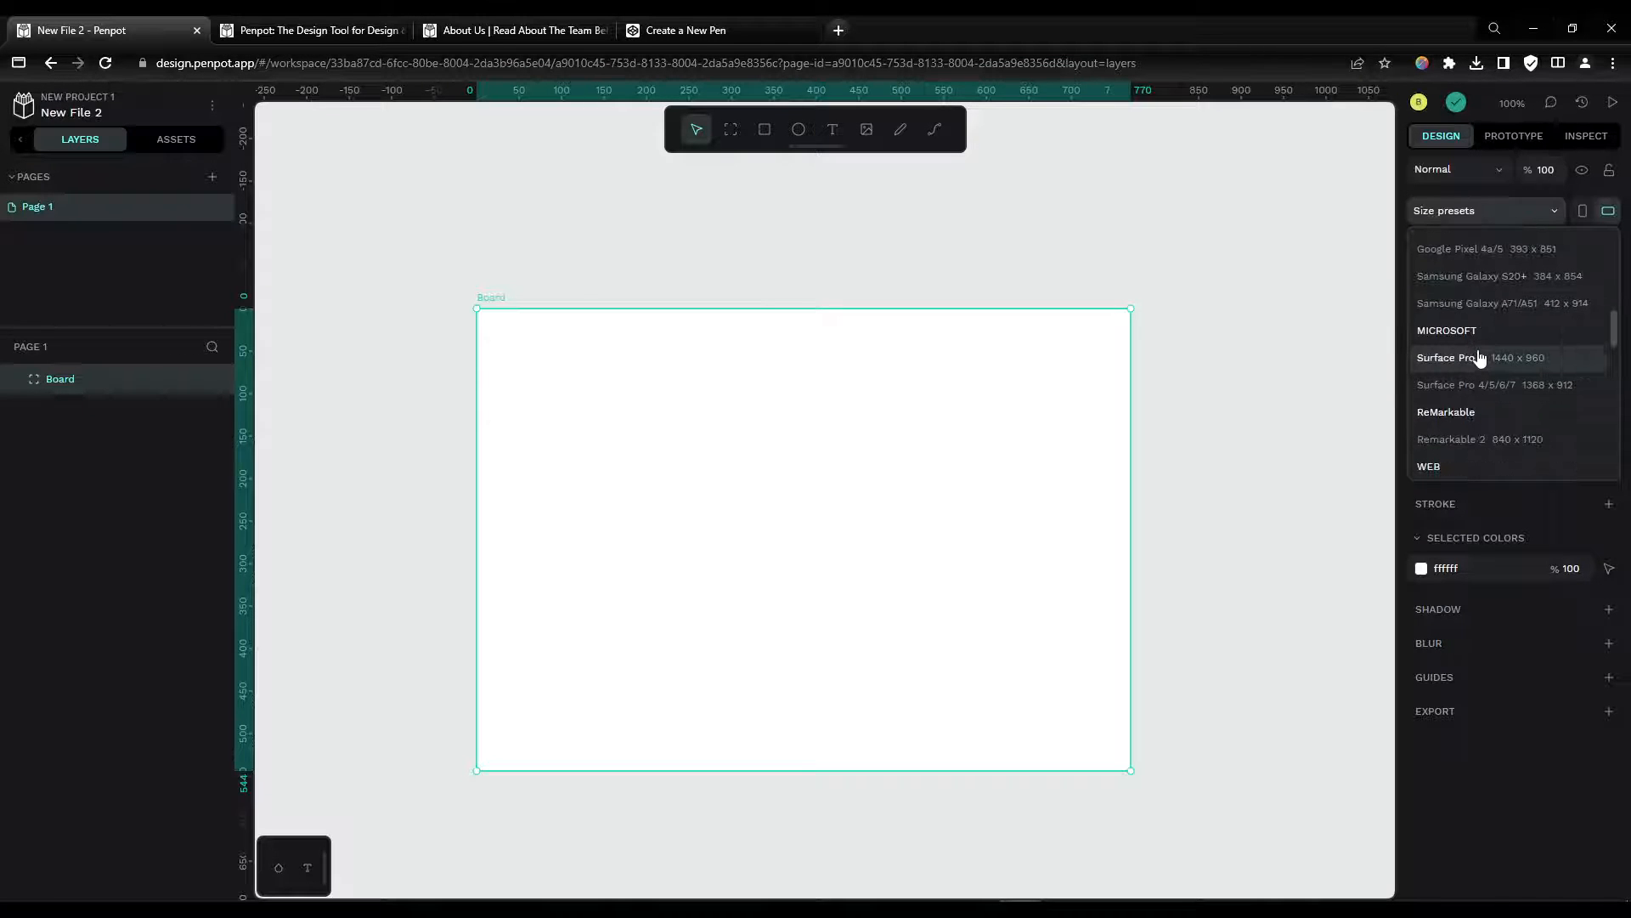
scroll(1480, 361, "down", 2)
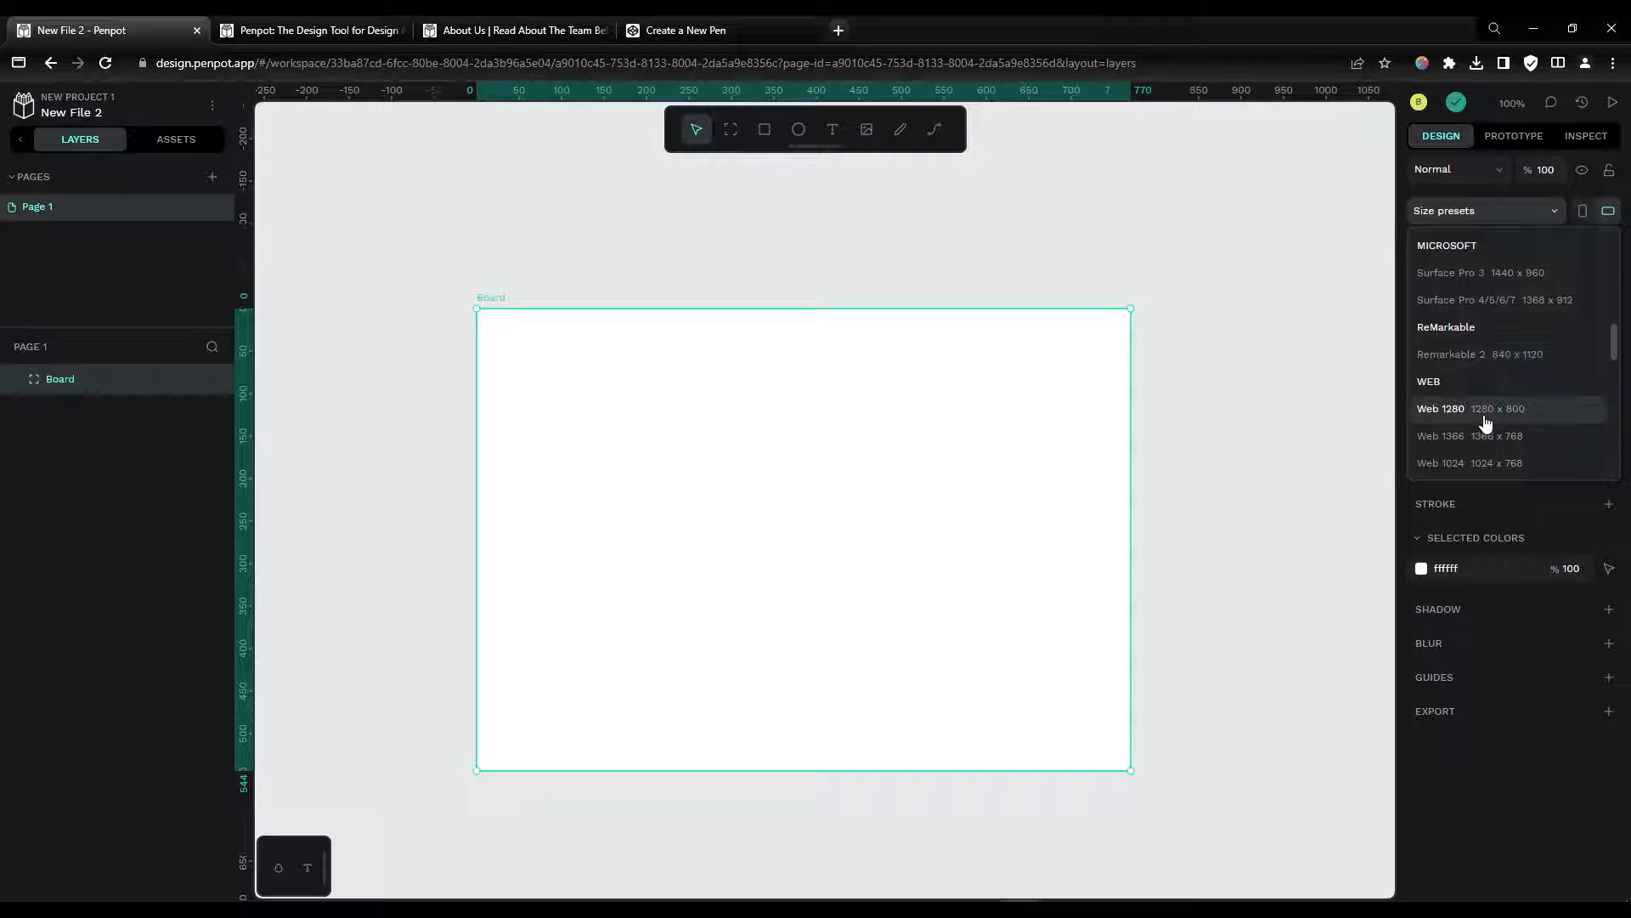
scroll(1487, 421, "down", 2)
left_click(1497, 406)
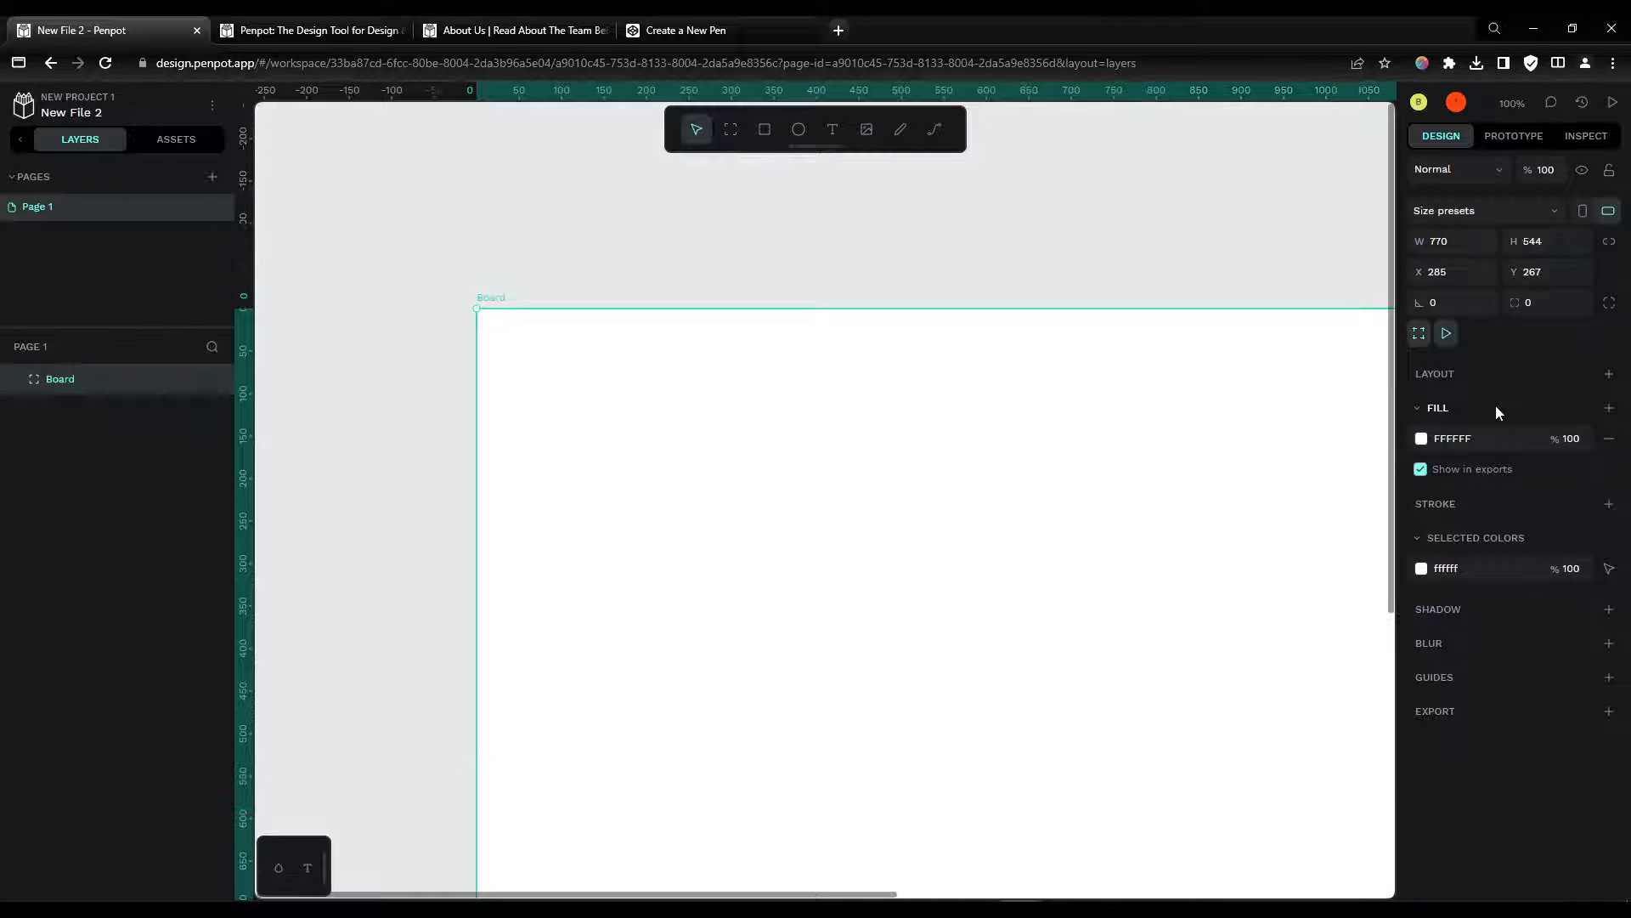
scroll(880, 394, "down", 5)
key("shift+1")
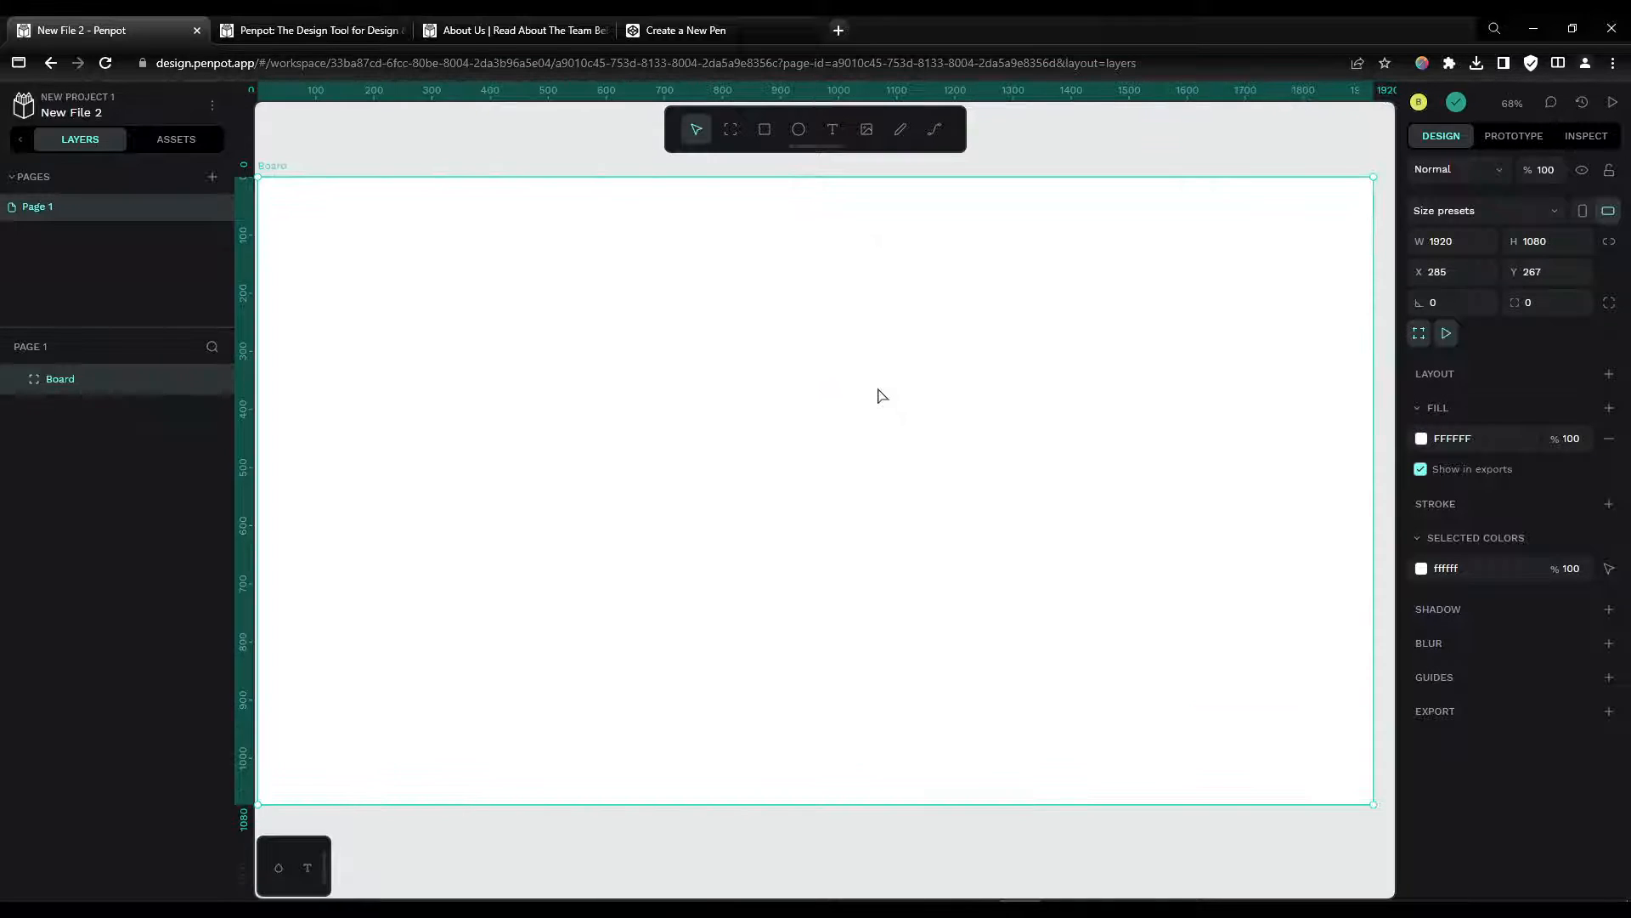
scroll(859, 385, "down", 2)
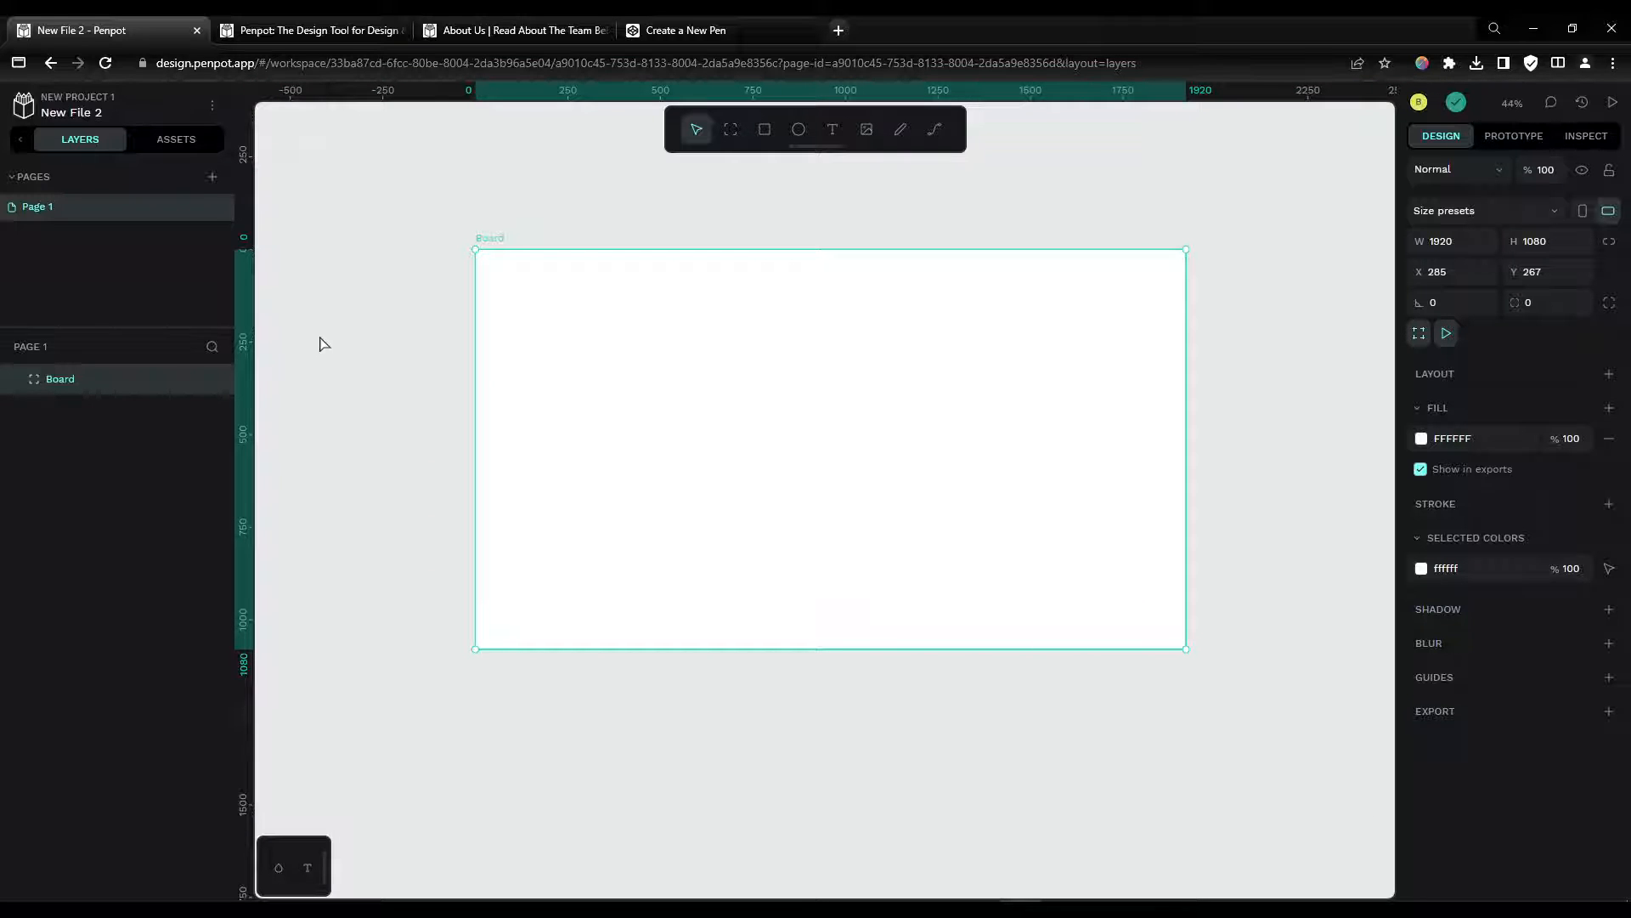
left_click(355, 360)
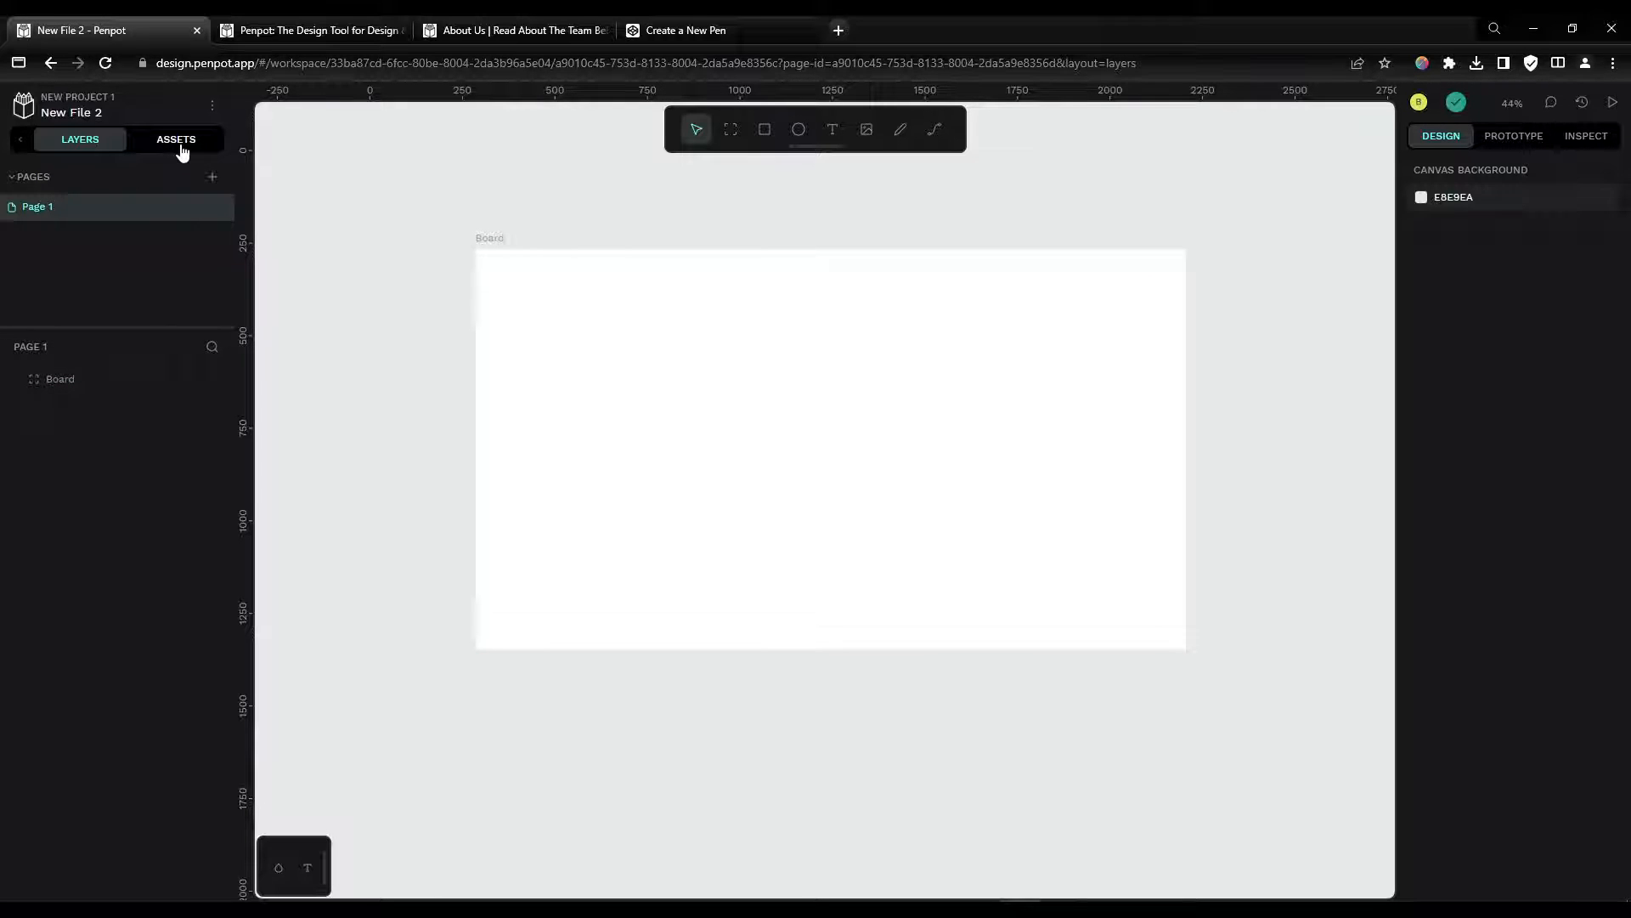
Step: Add the Material Design Kit shared library to the file from the Libraries dialog
left_click(180, 146)
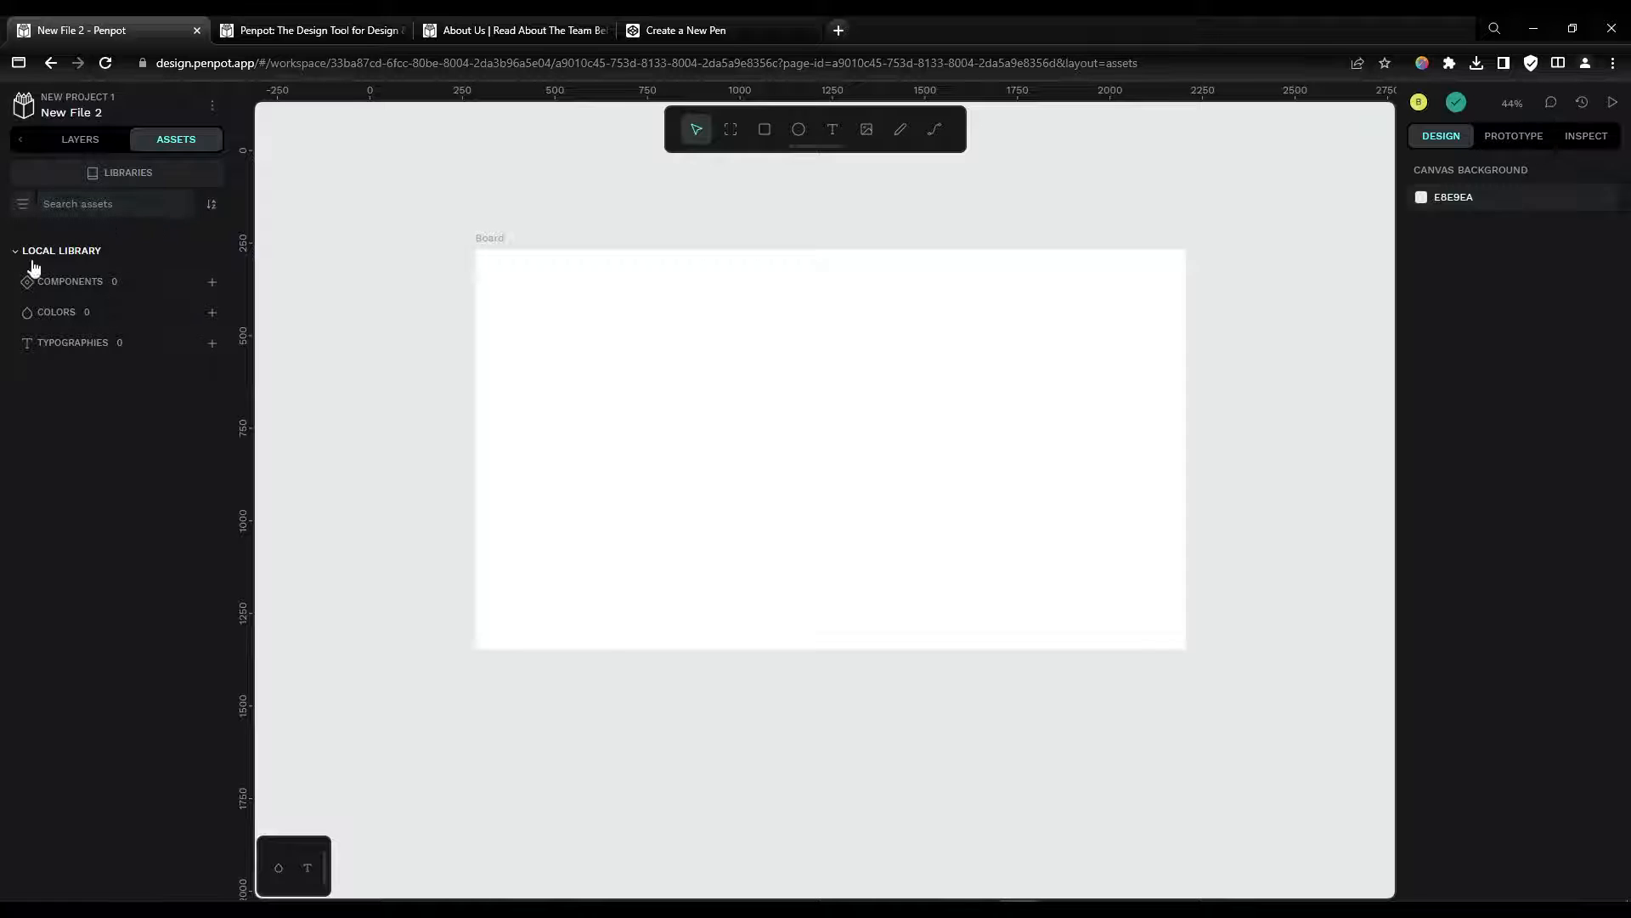
left_click(132, 174)
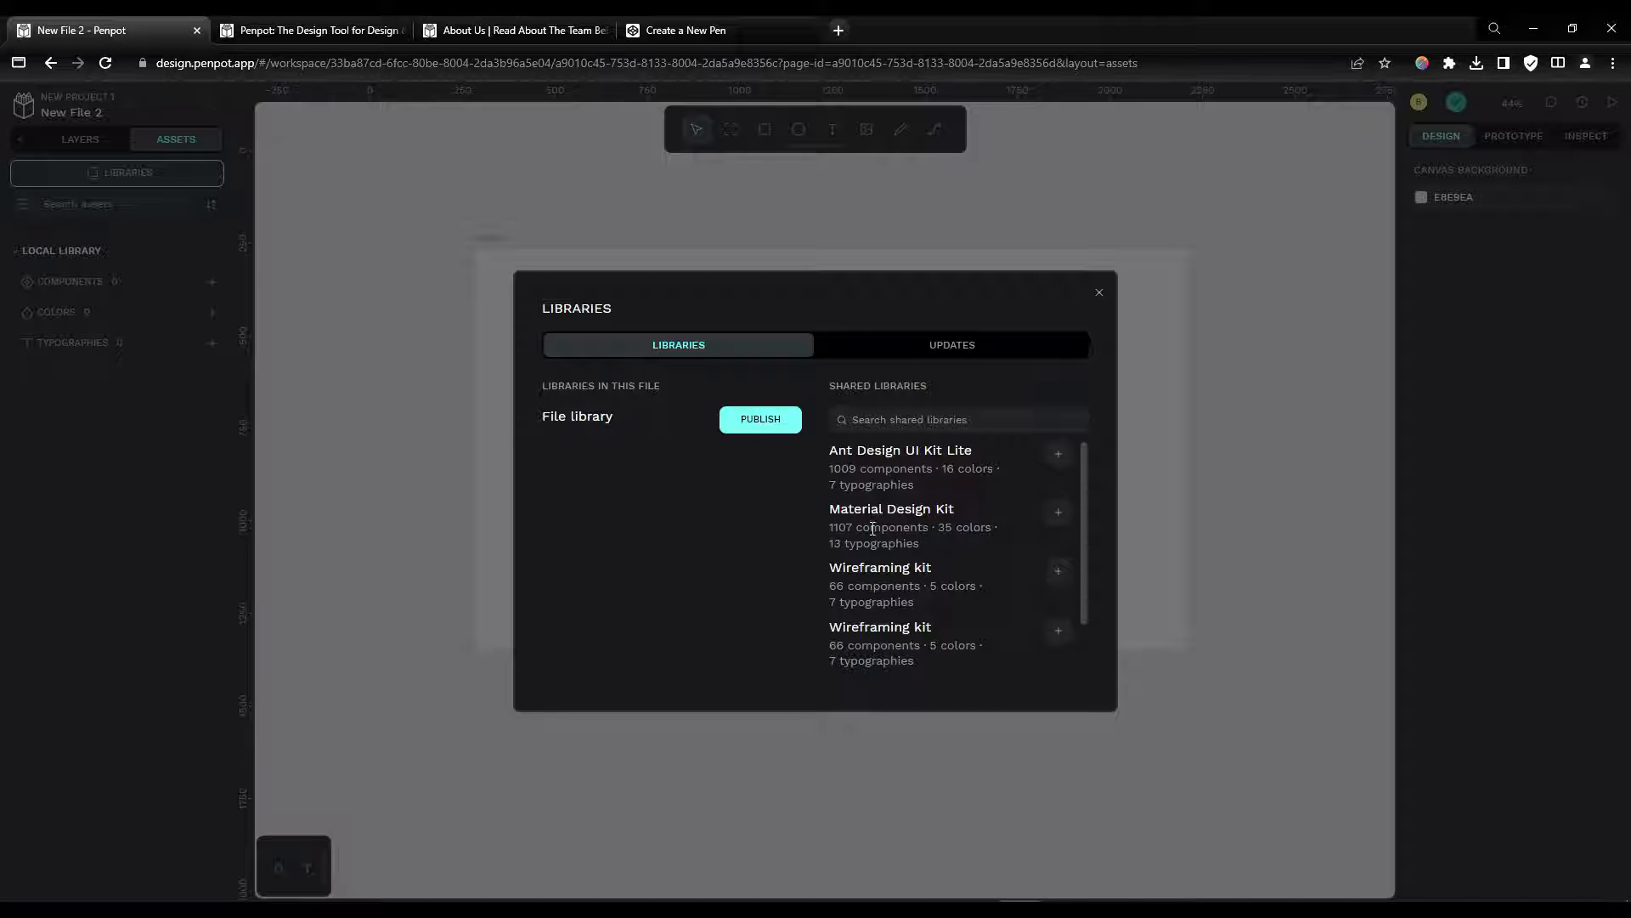
scroll(877, 599, "down", 1)
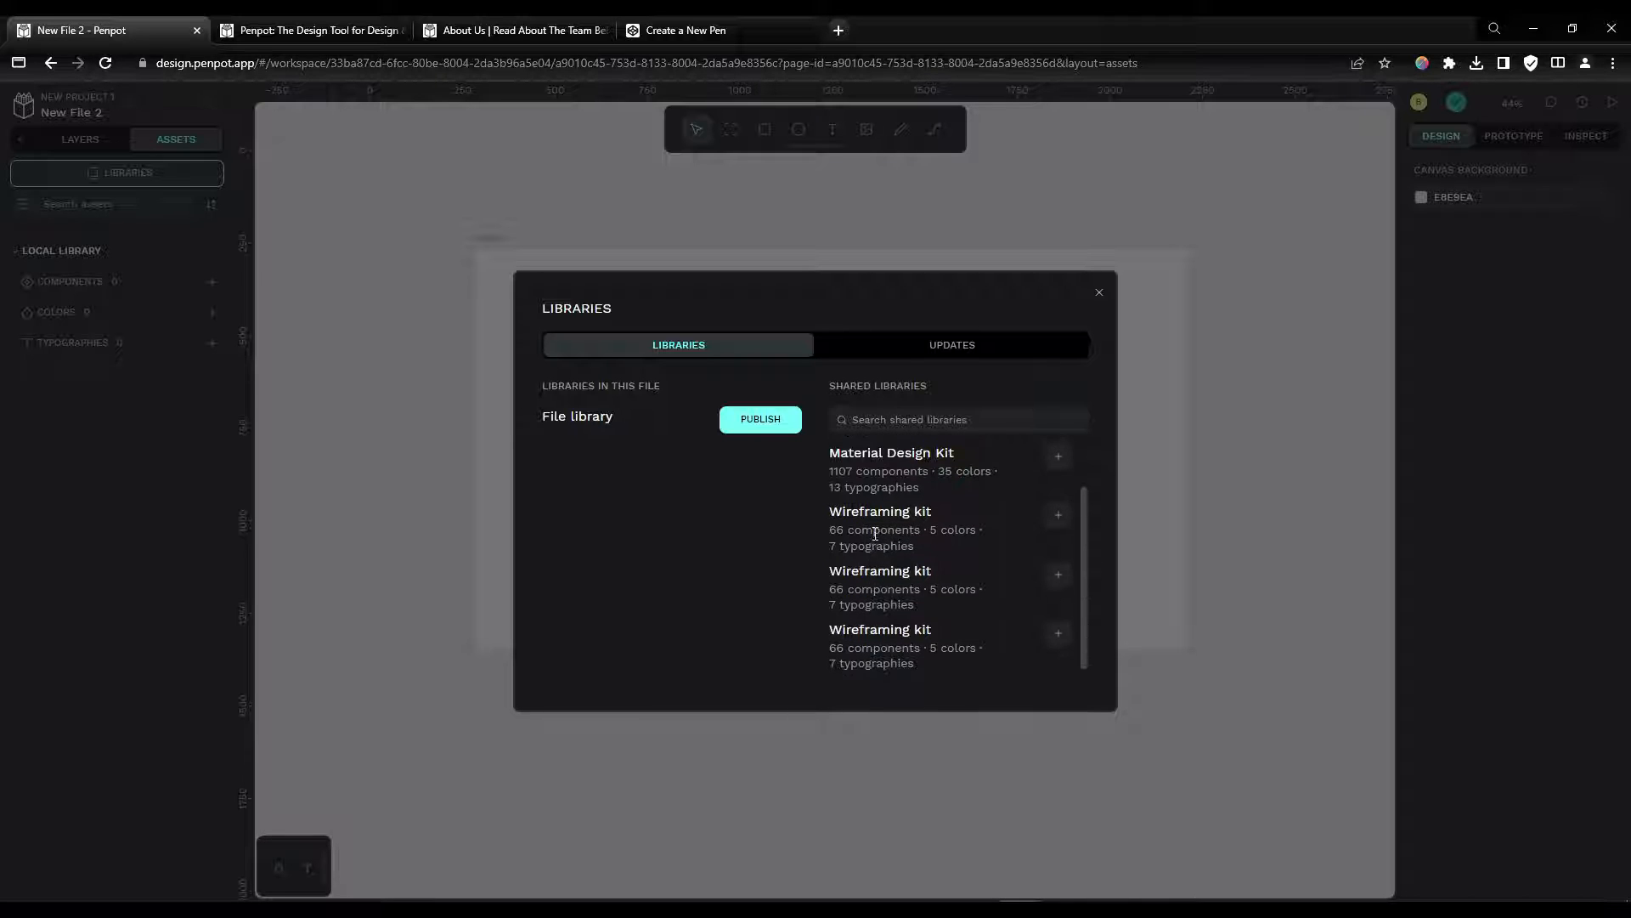
scroll(913, 638, "up", 1)
left_click(1059, 512)
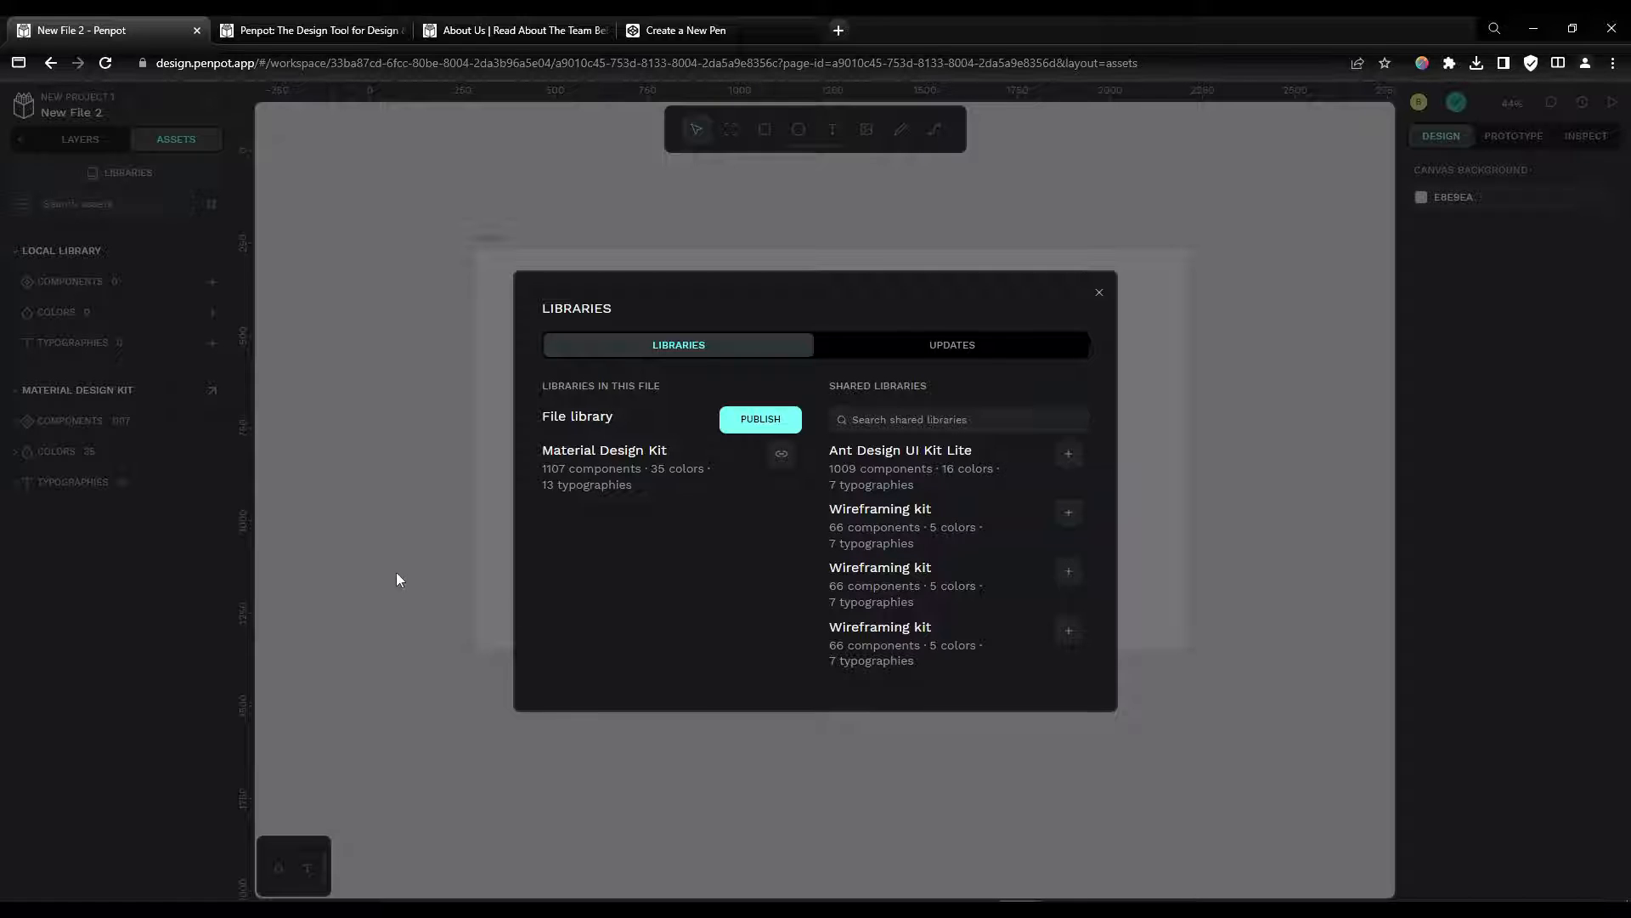
left_click(129, 588)
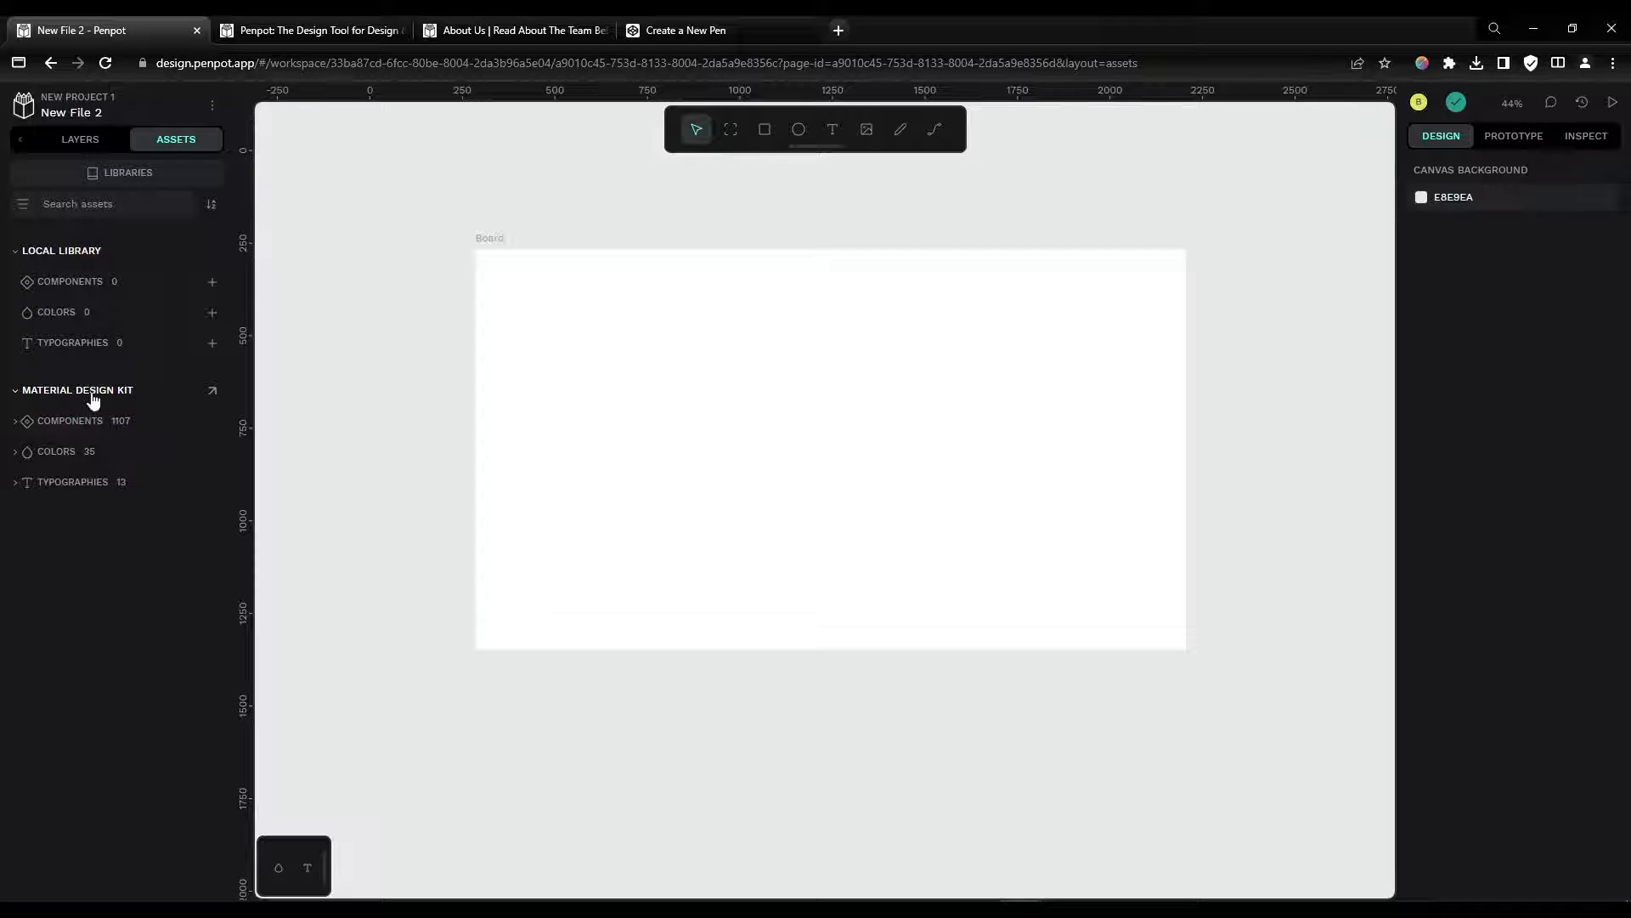
Step: Place the card-graph-selected card from the kit's Cards components onto the board twice
left_click(72, 420)
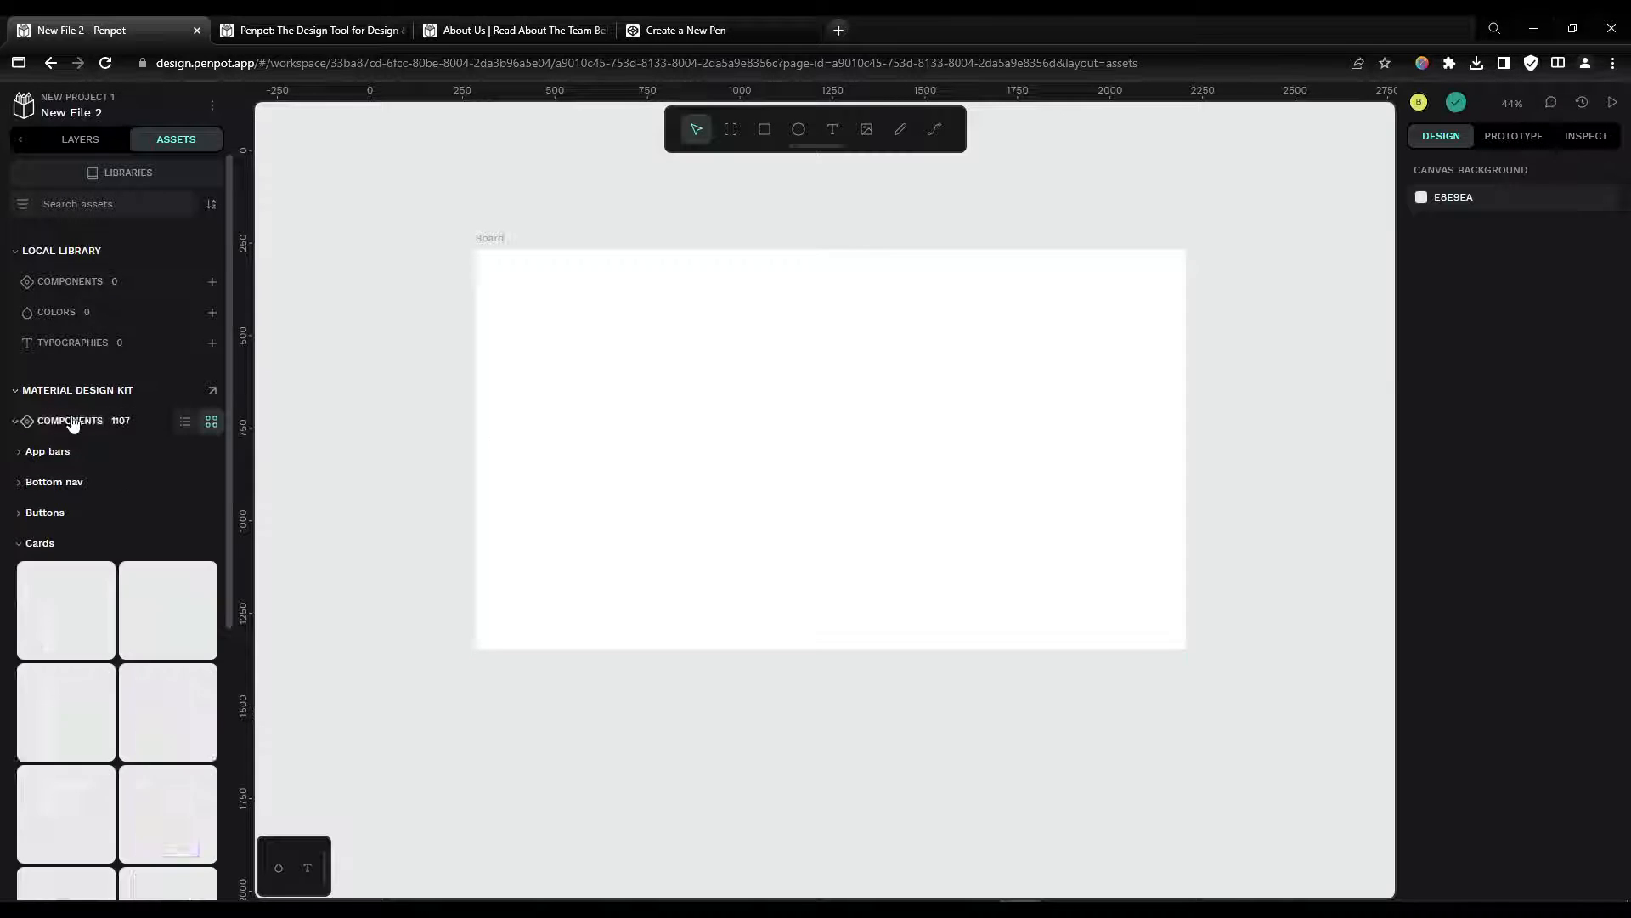
scroll(118, 525, "down", 1)
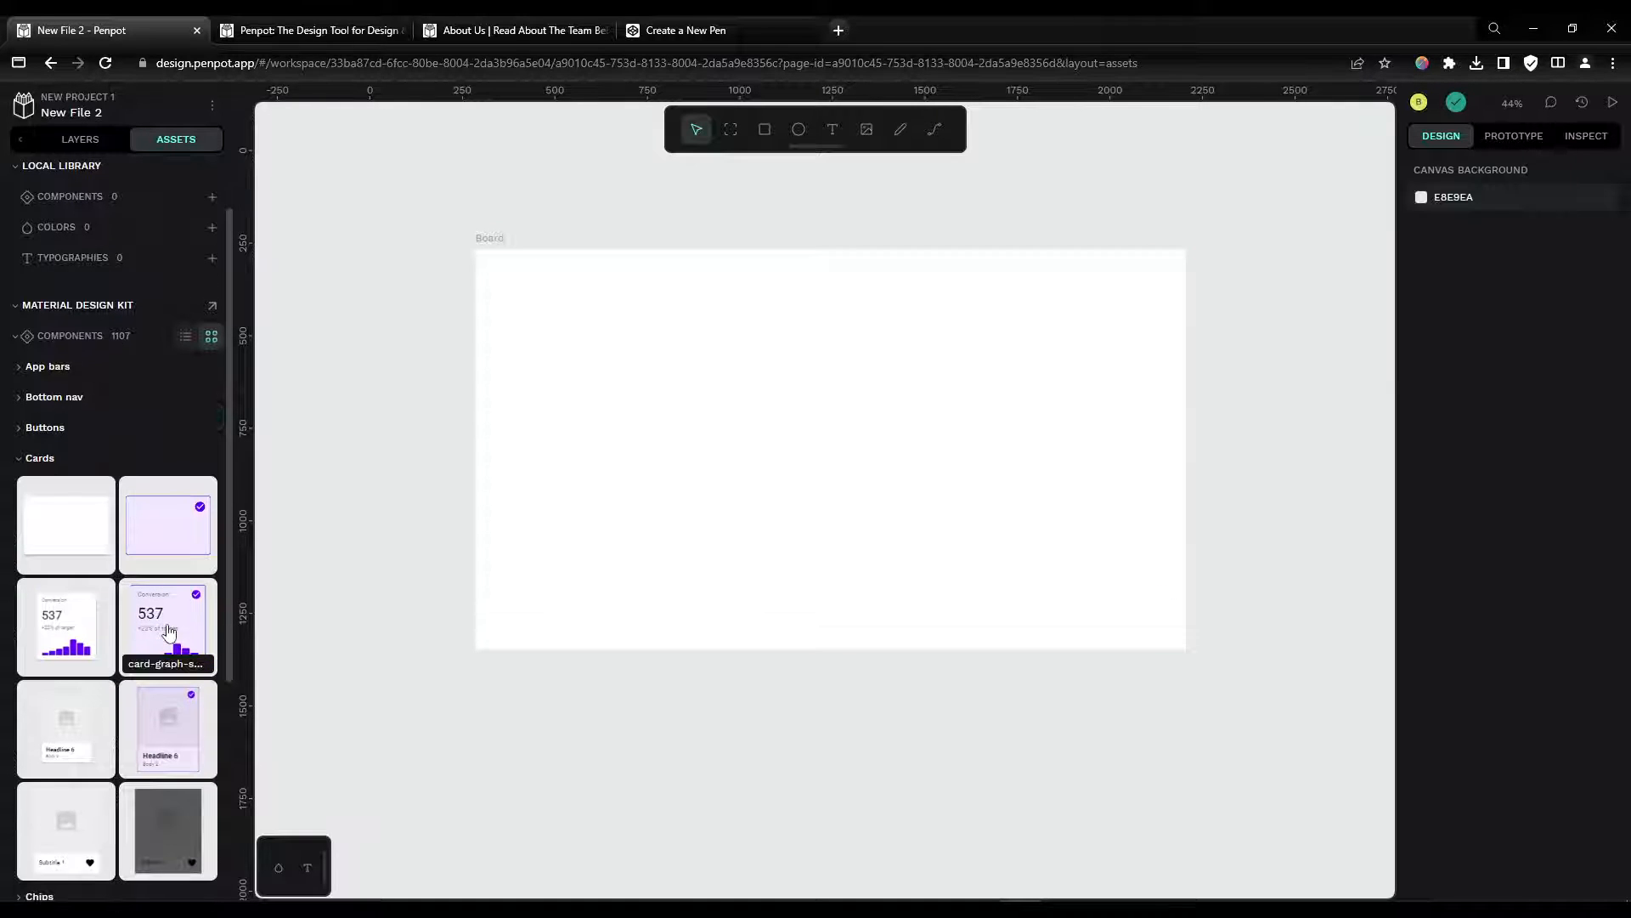
left_click_drag(168, 630, 736, 407)
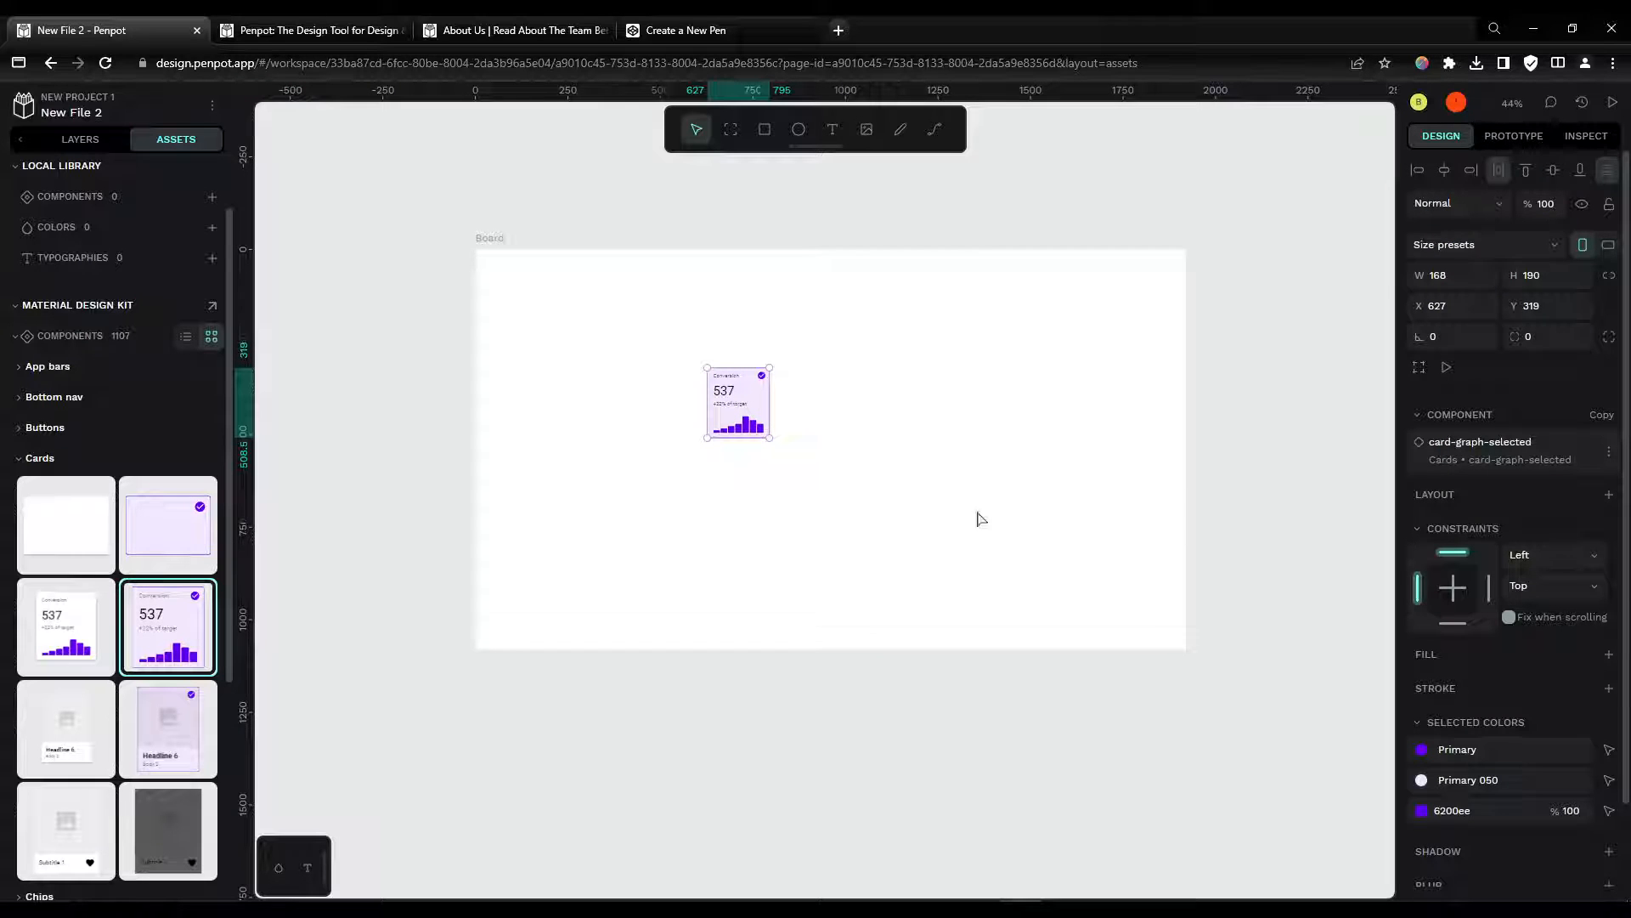
left_click_drag(745, 399, 793, 360)
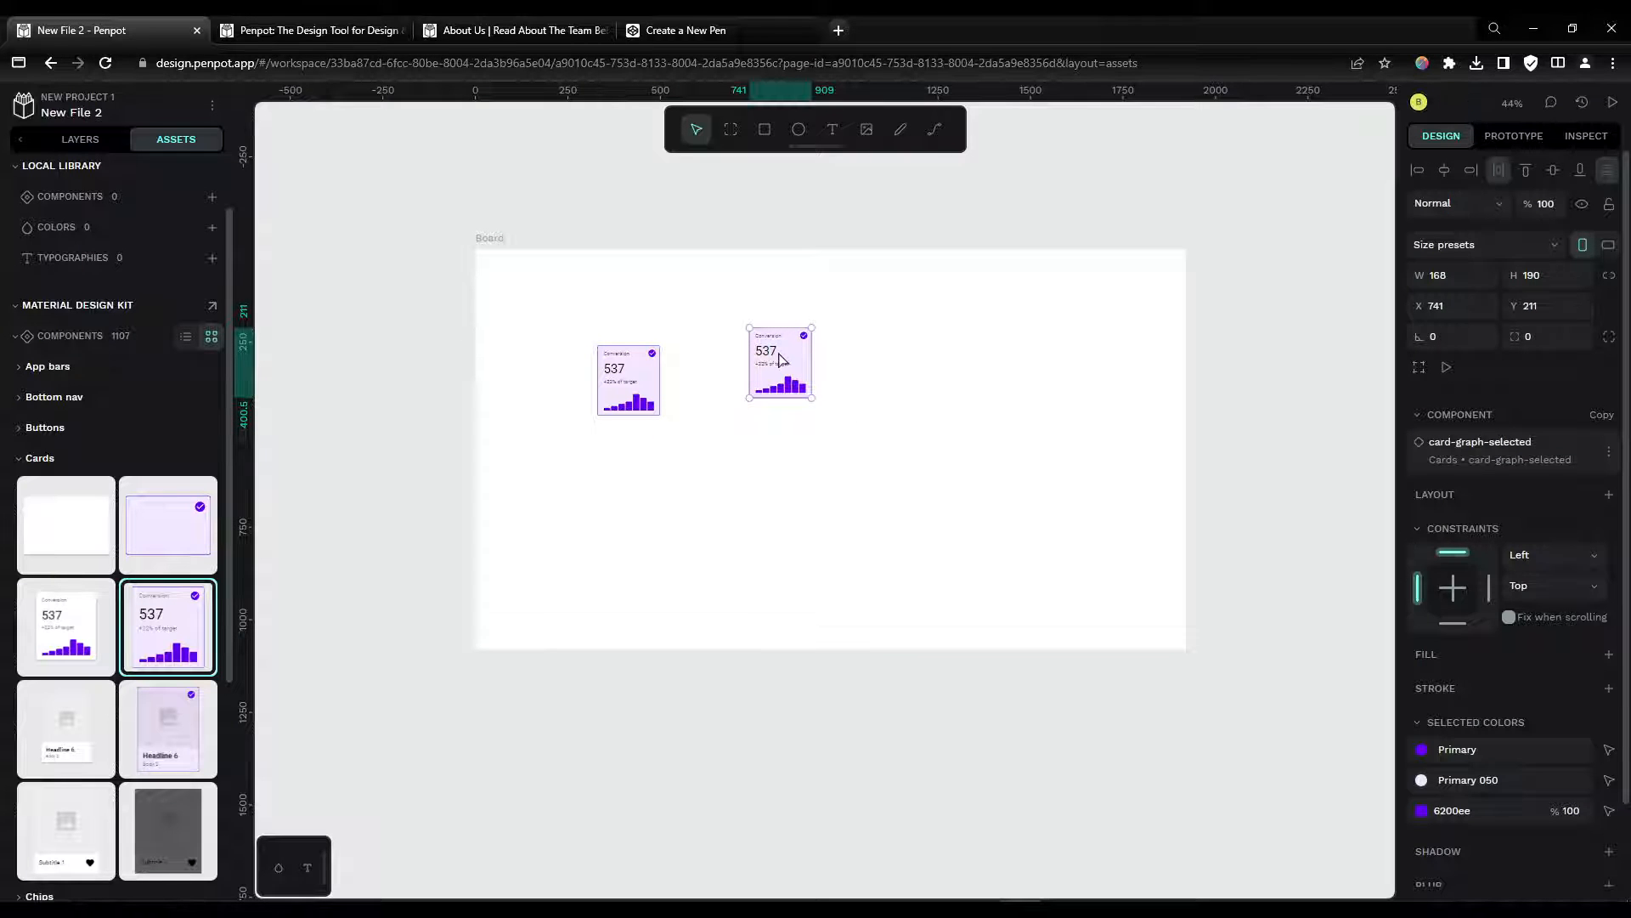
Step: Delete both card instances from the board
key("Delete")
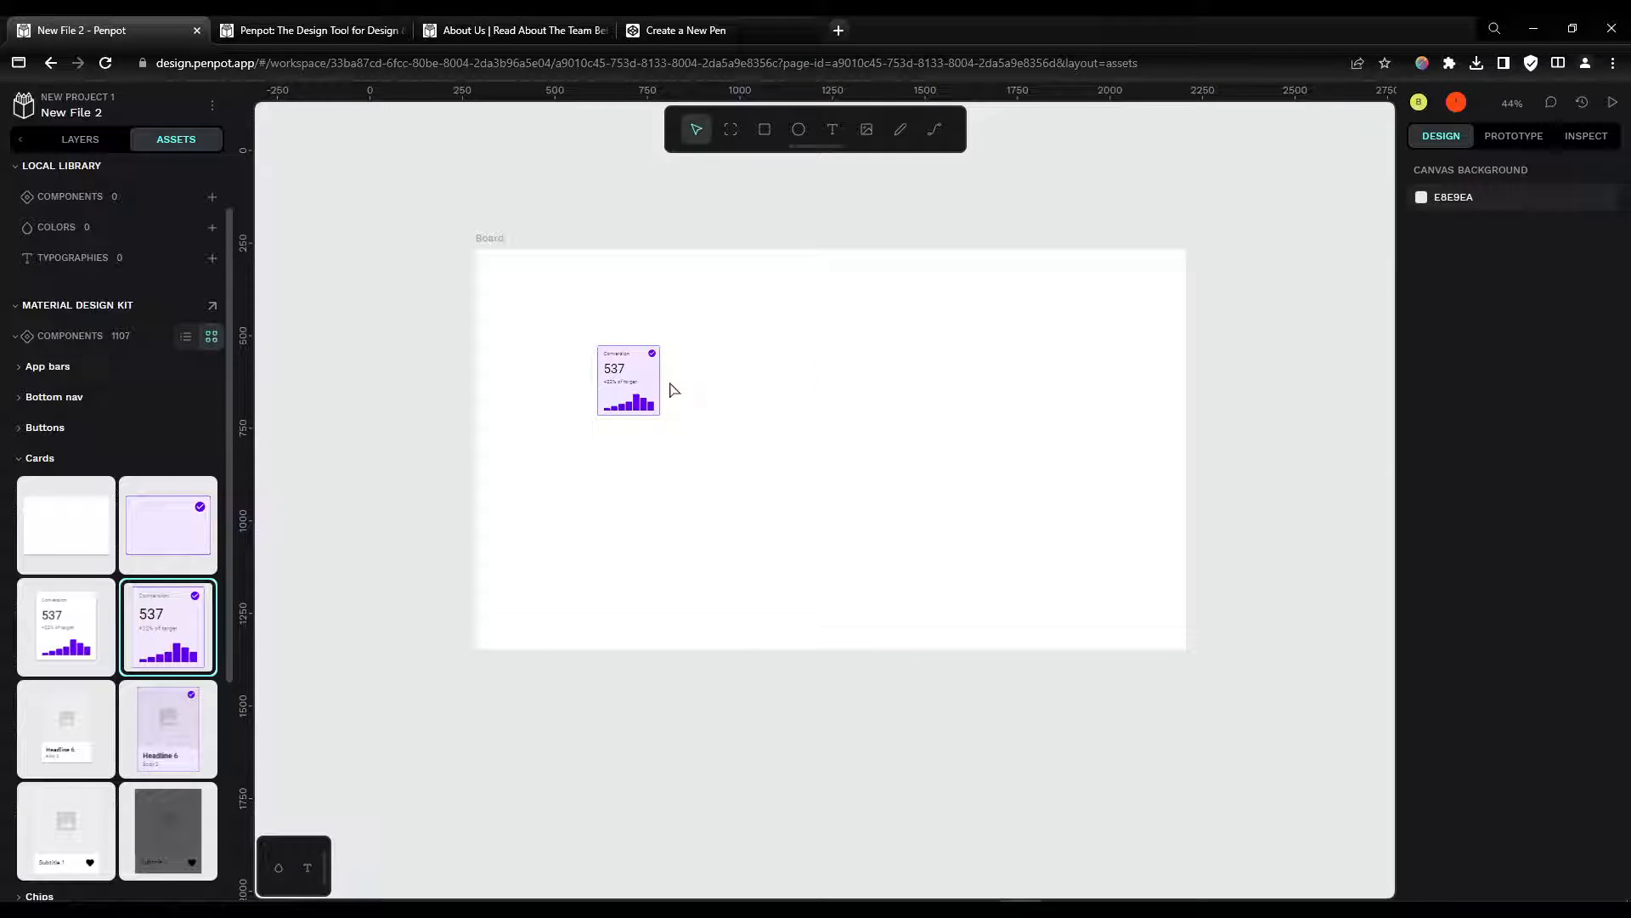
left_click(626, 375)
key("Delete")
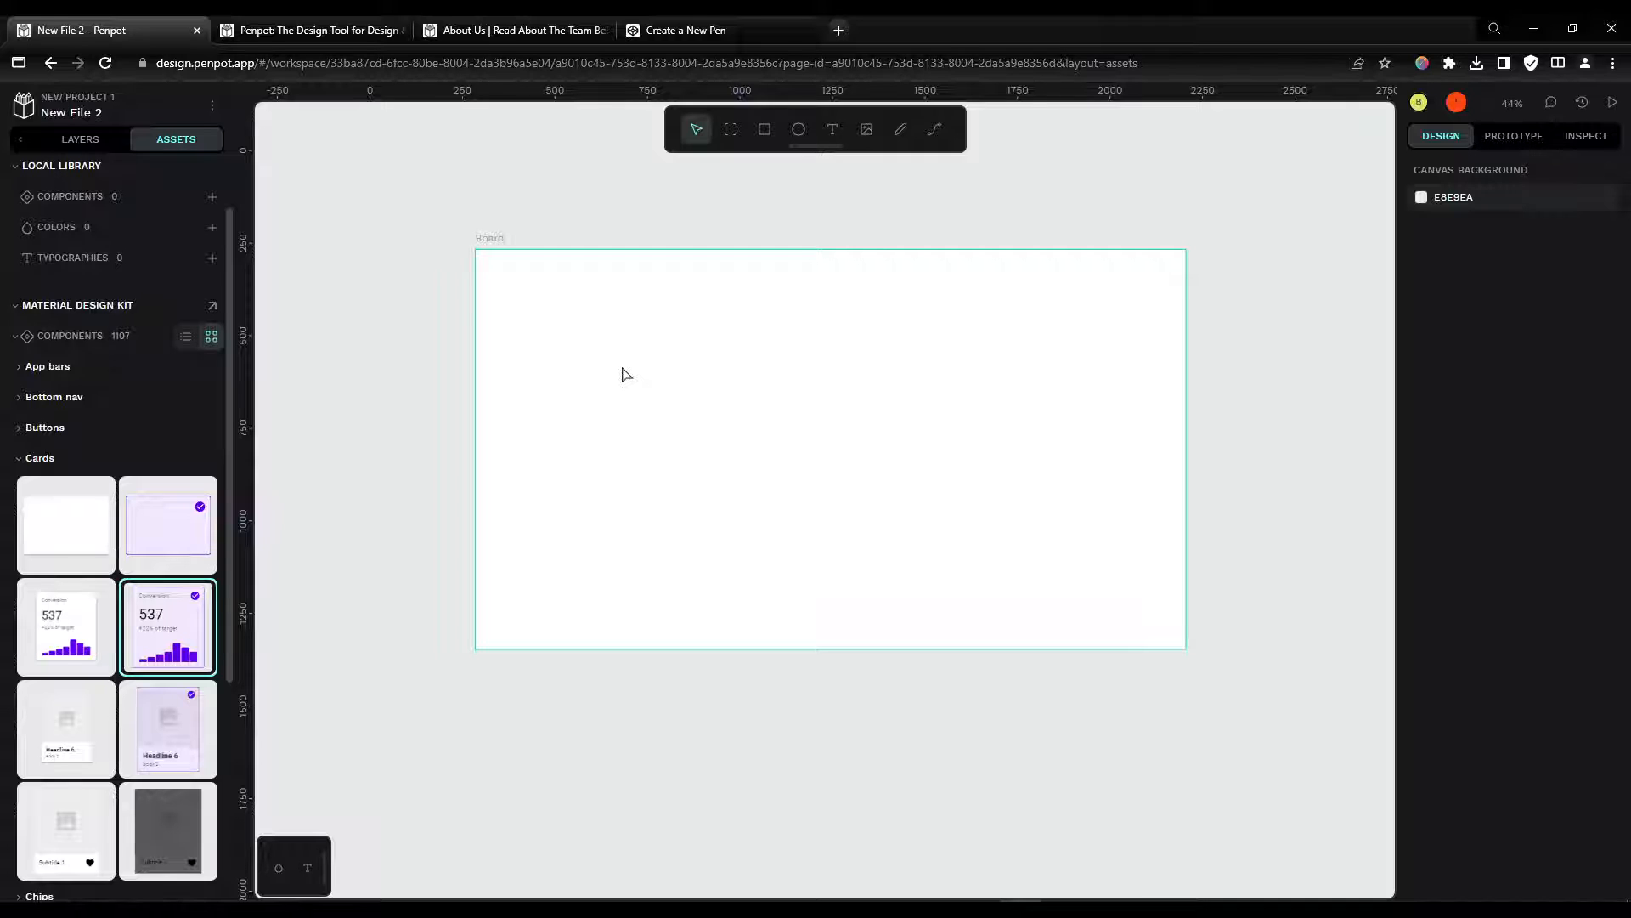
Step: Return to the layers list and select the board
left_click(89, 150)
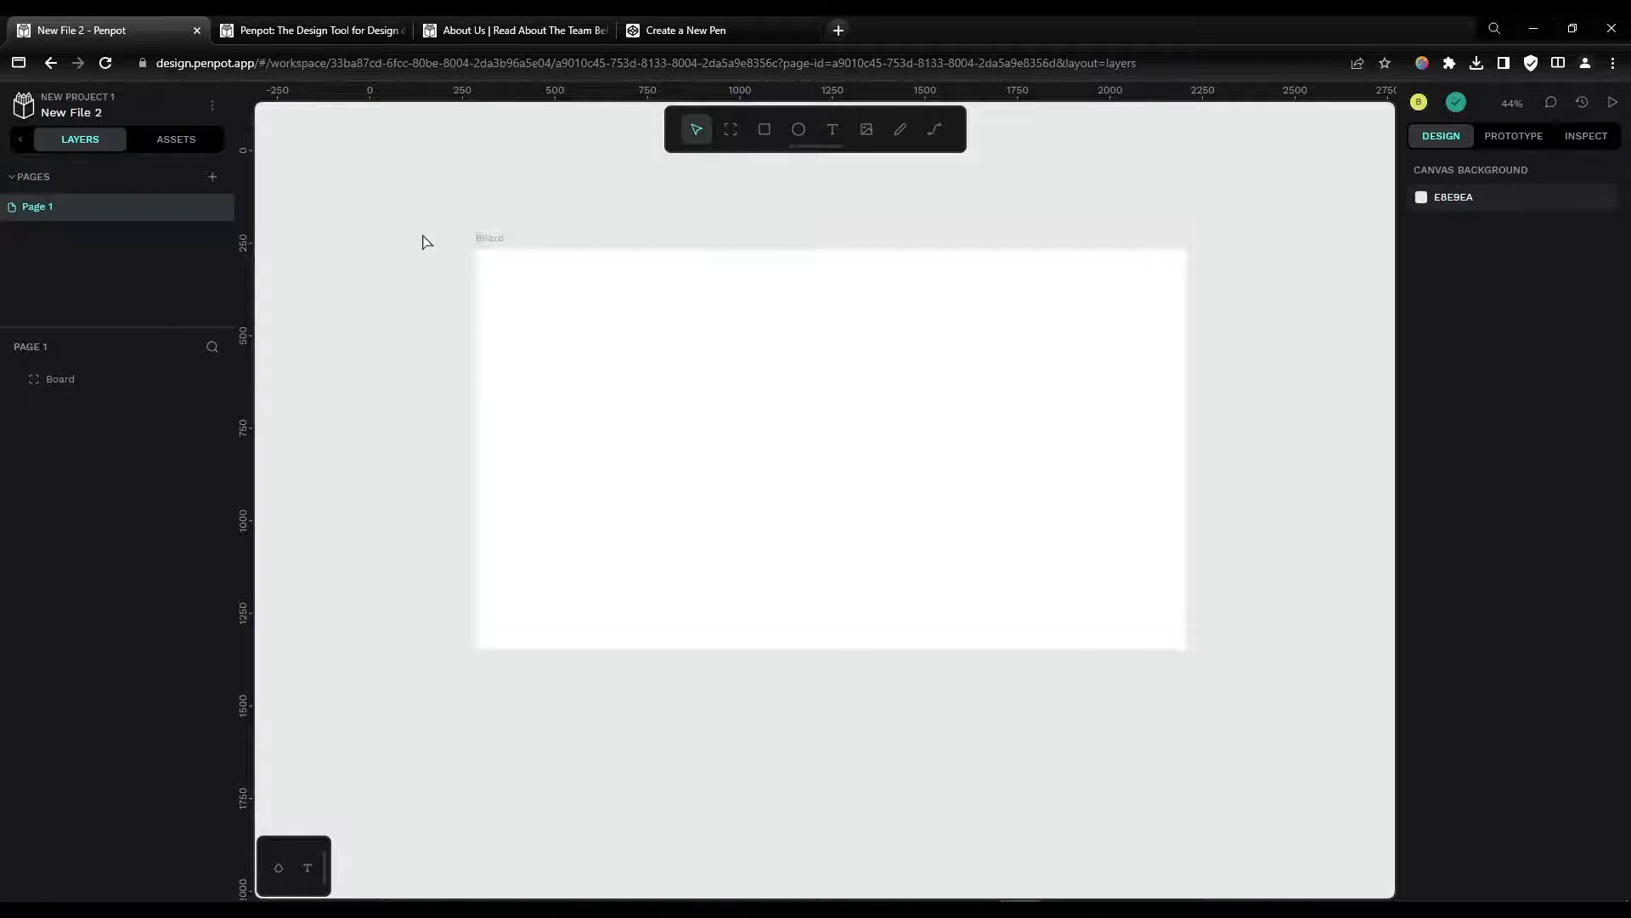
left_click(500, 245)
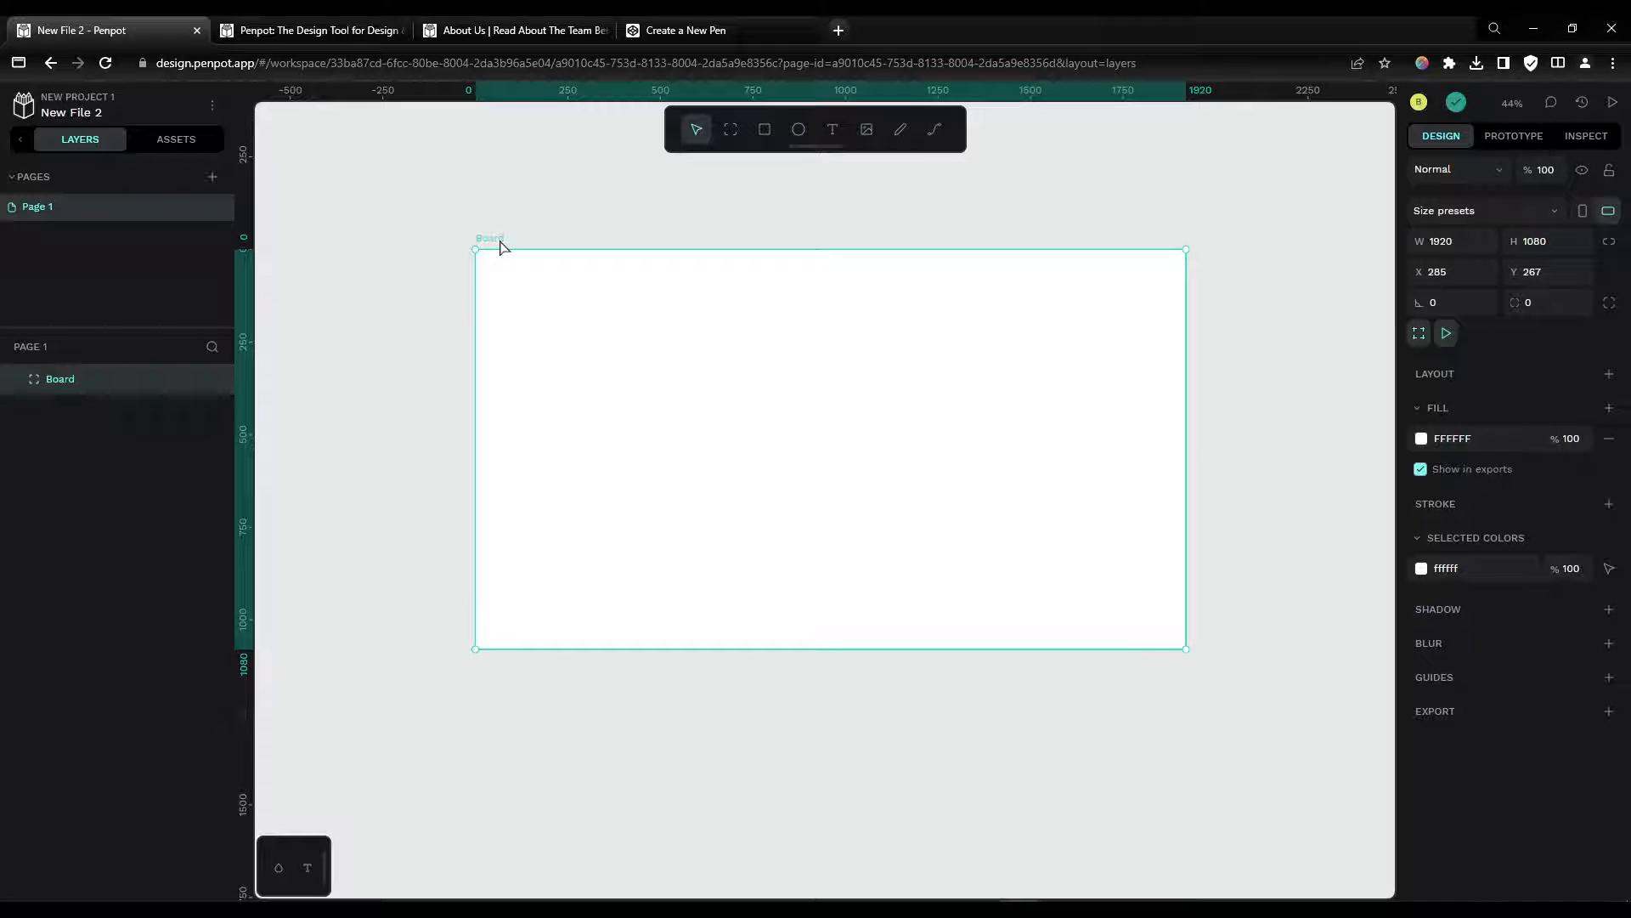
Step: Undo the last deletion to bring back one card instance, then reselect the board
left_click(1609, 374)
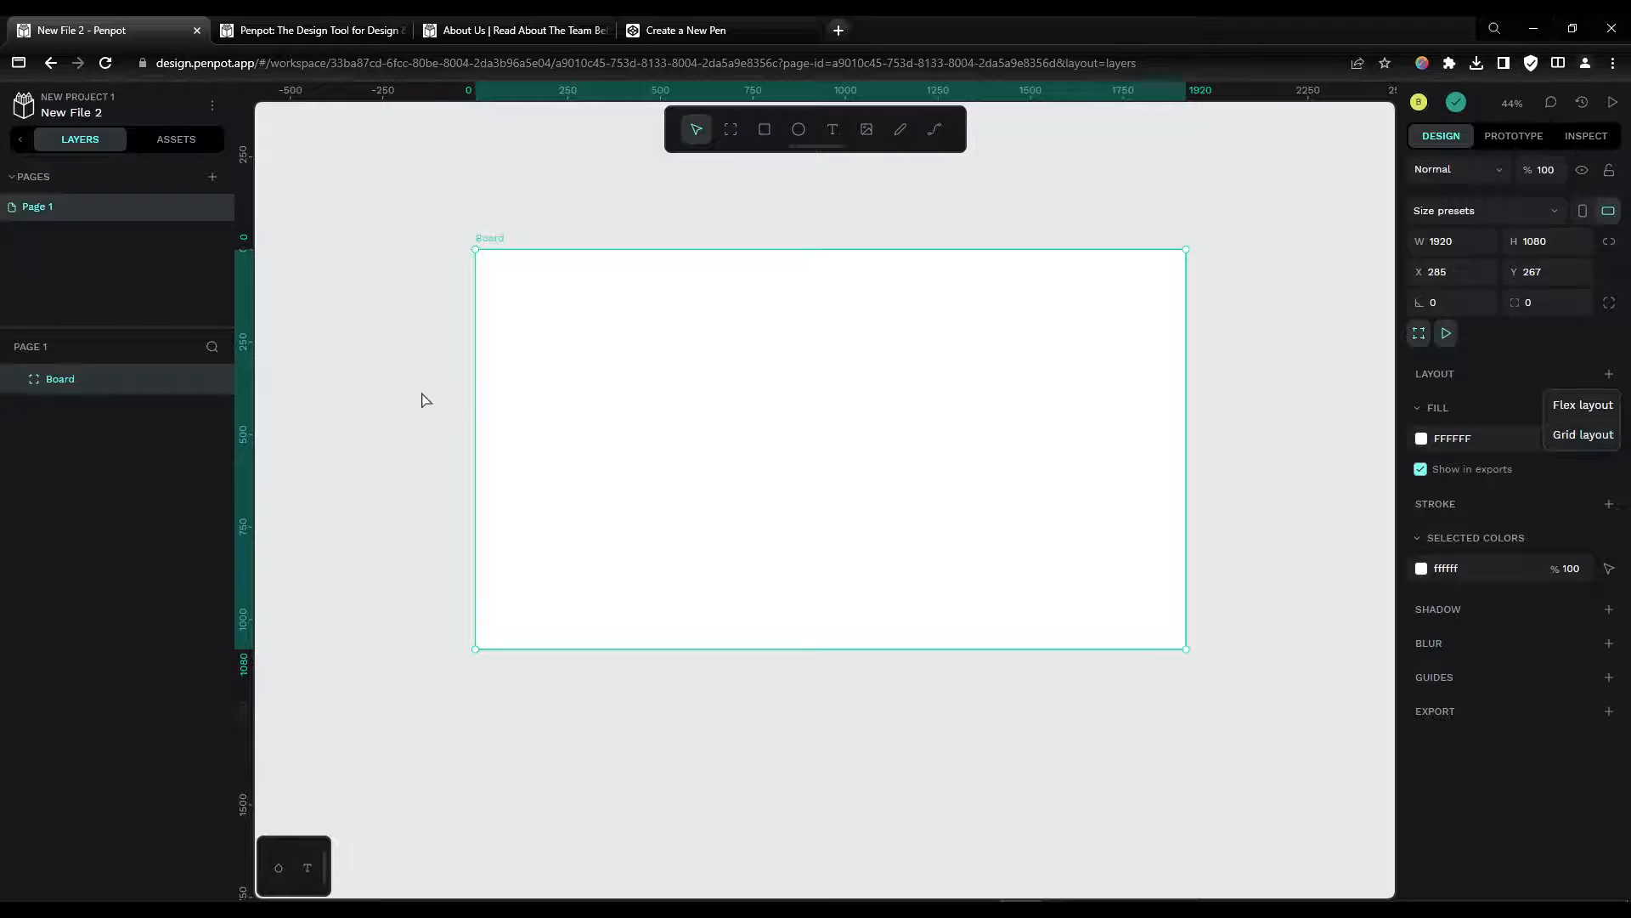
left_click(426, 400)
key("ctrl+z")
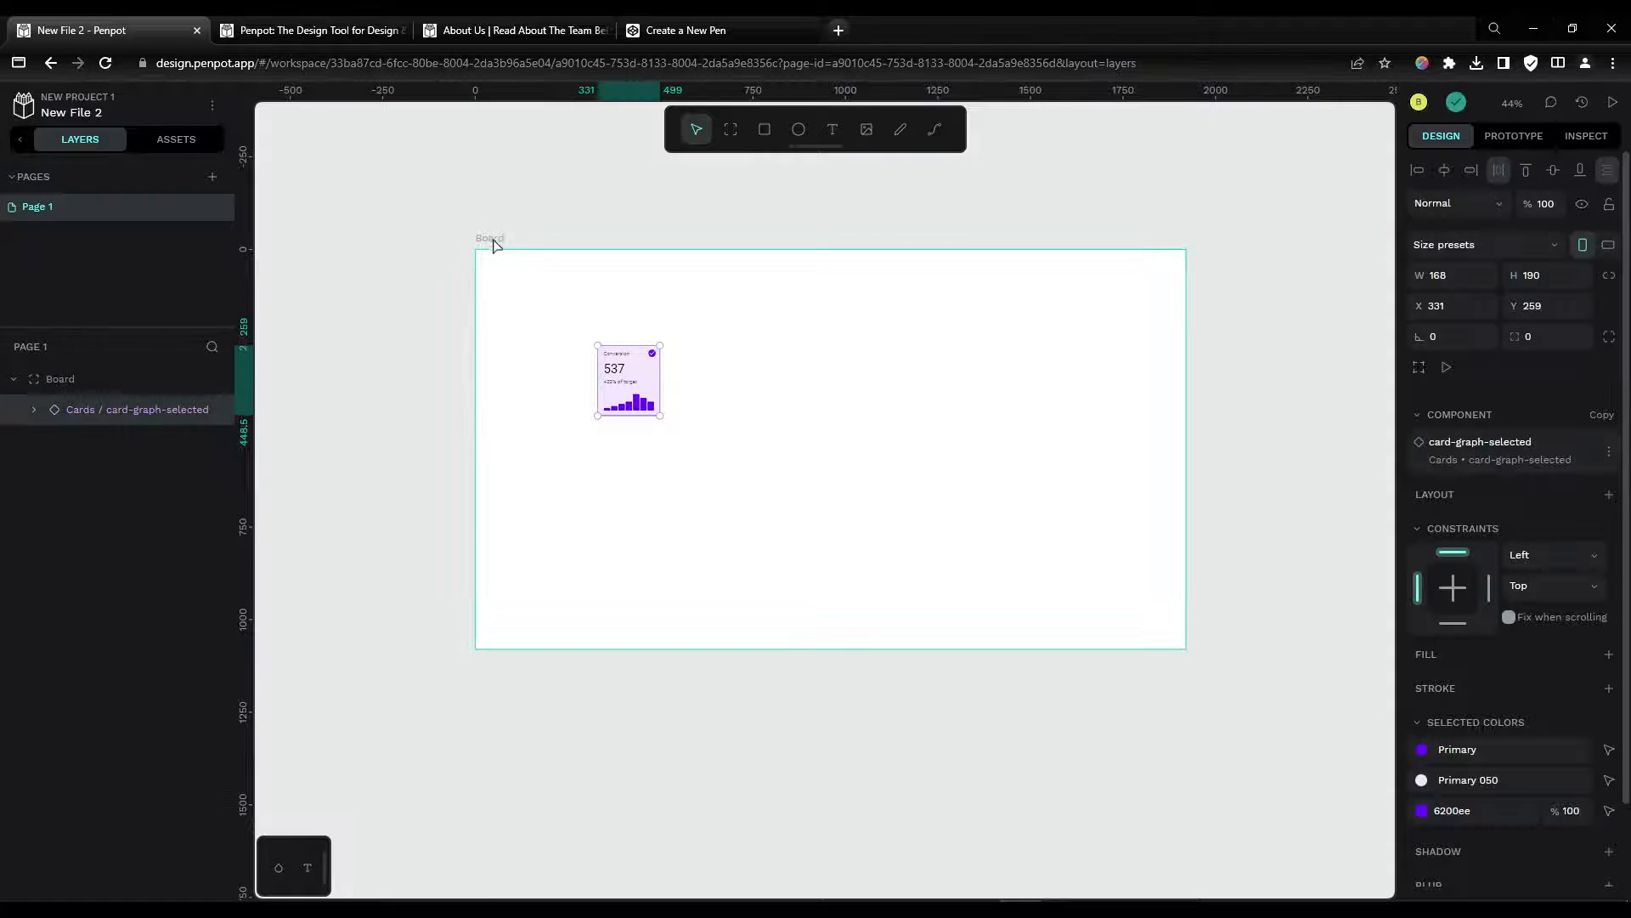
left_click(490, 238)
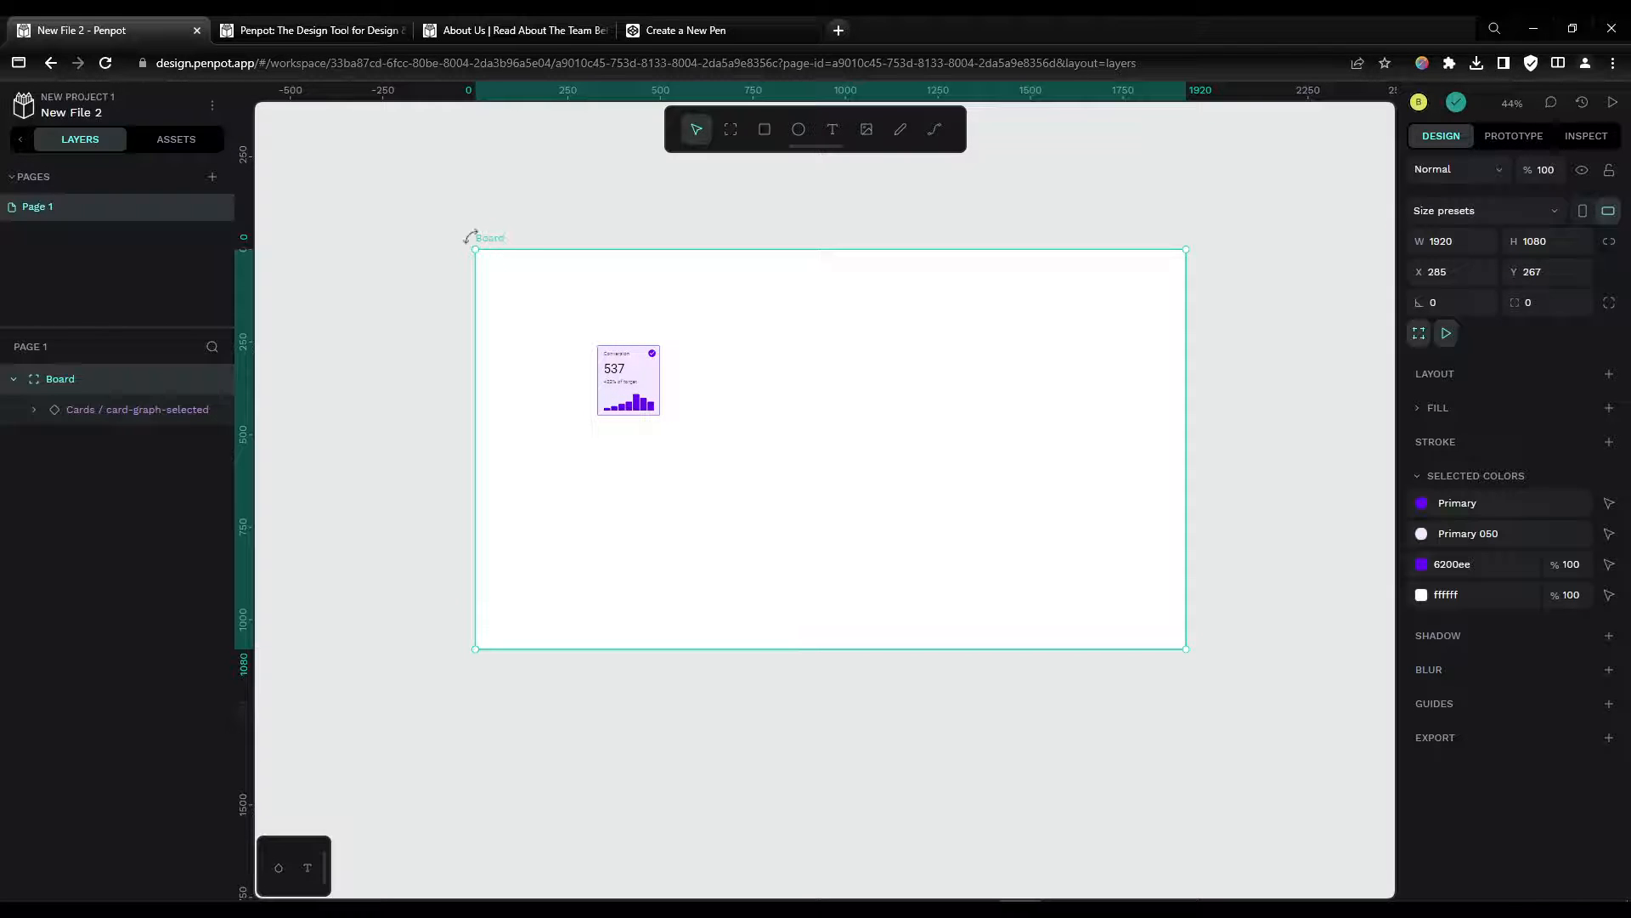
Step: Add a flex layout to the board and try its alignment and justification options
left_click(1609, 374)
left_click(1585, 404)
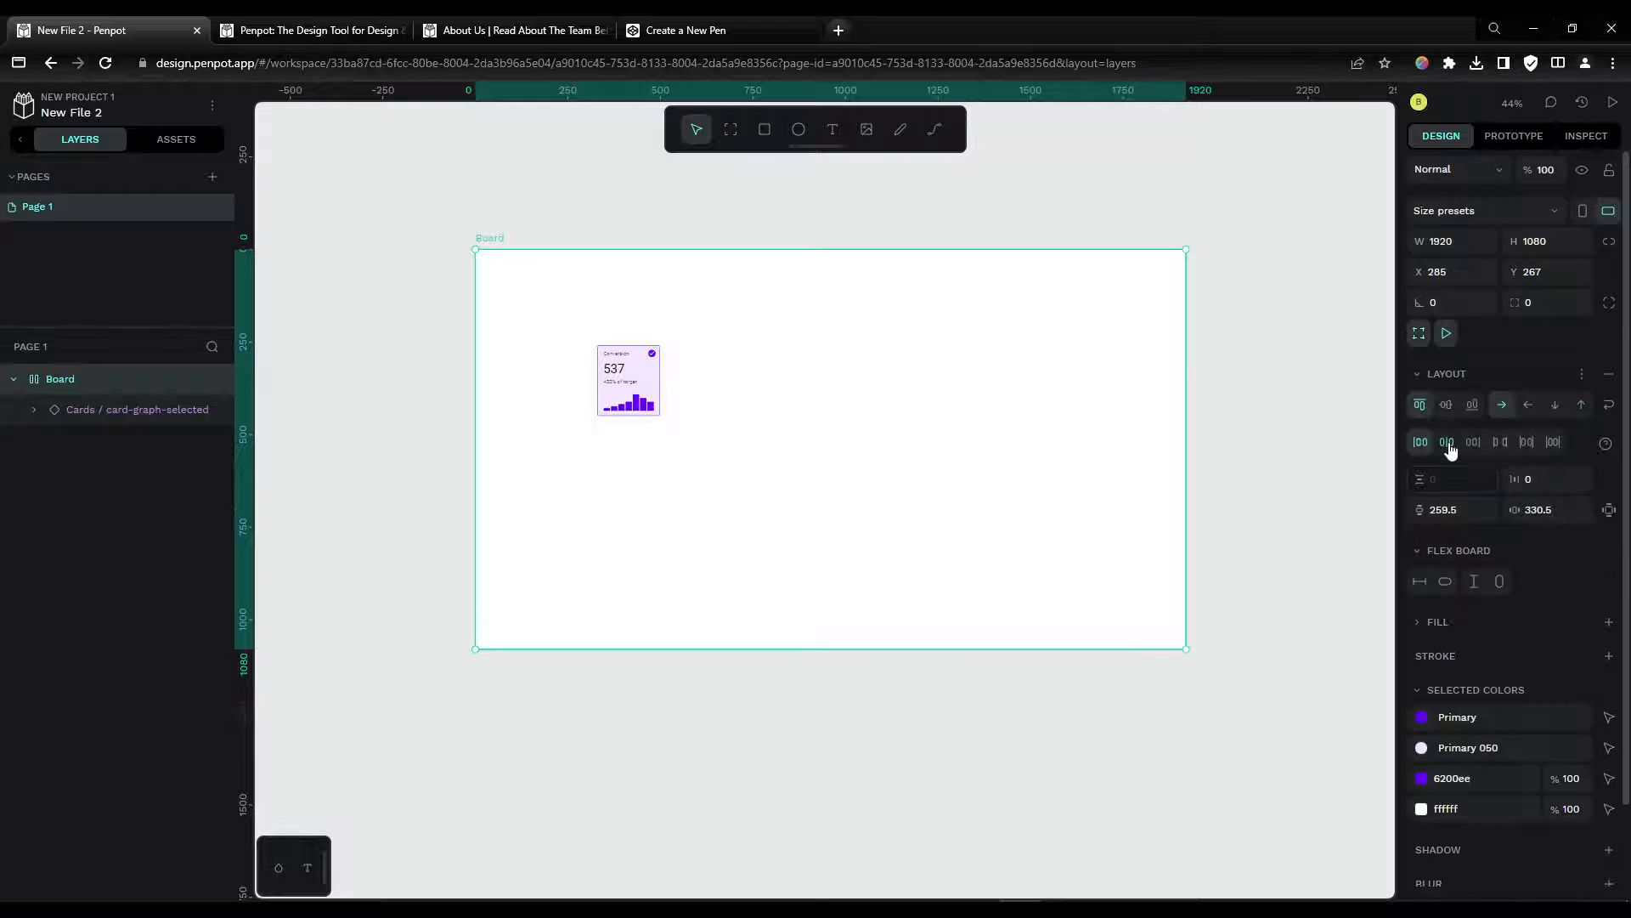
left_click(1452, 450)
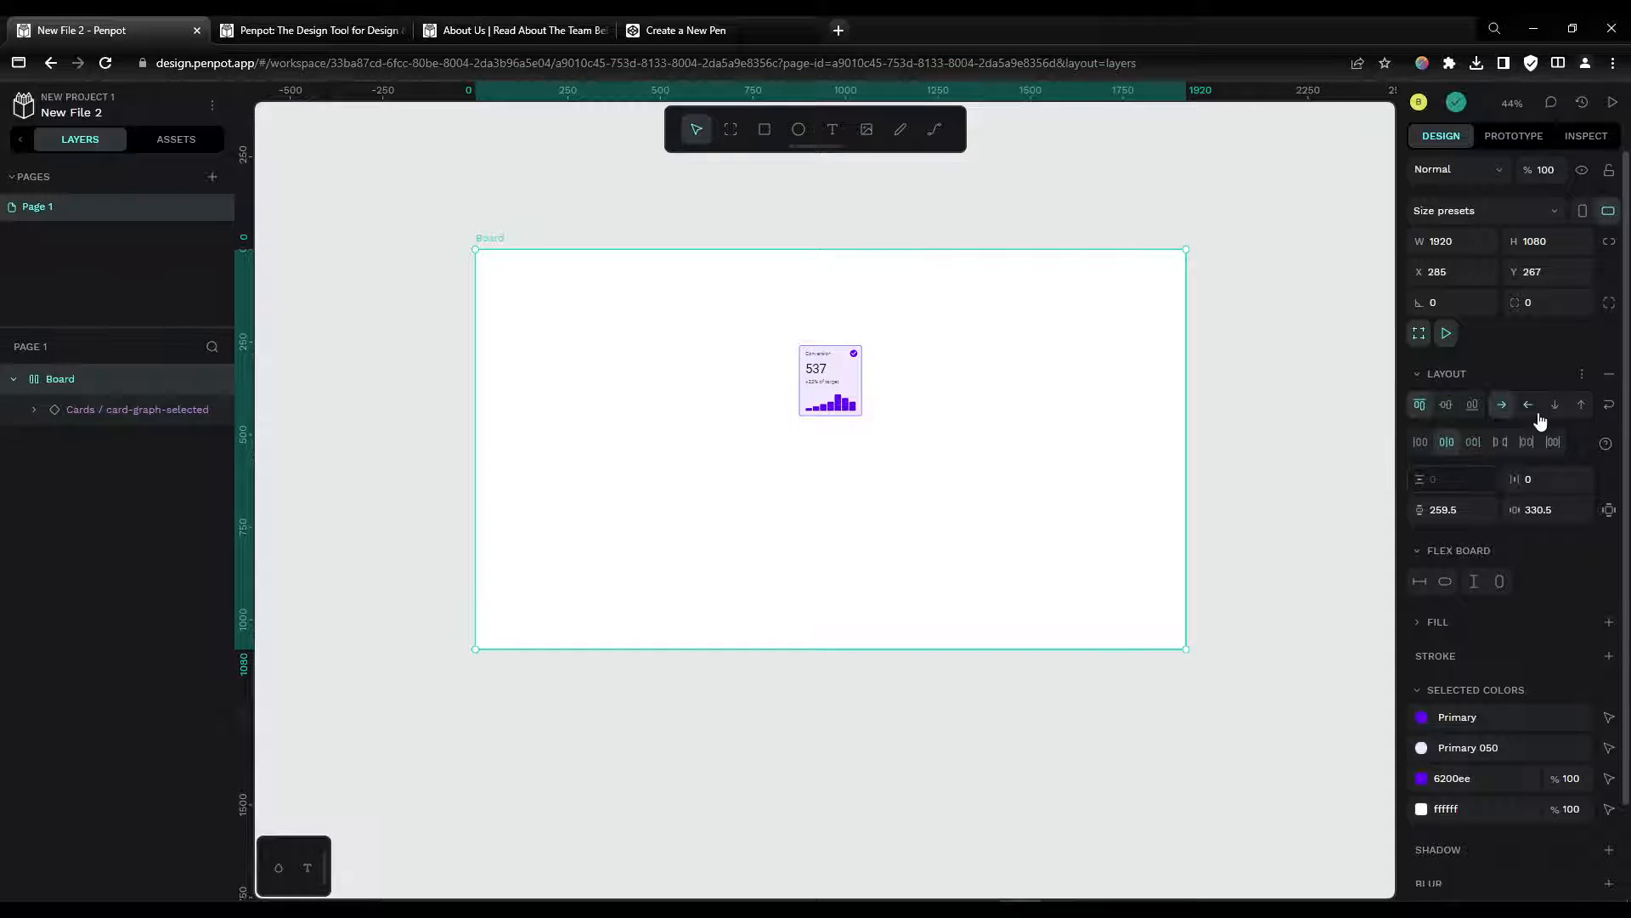
left_click(1446, 405)
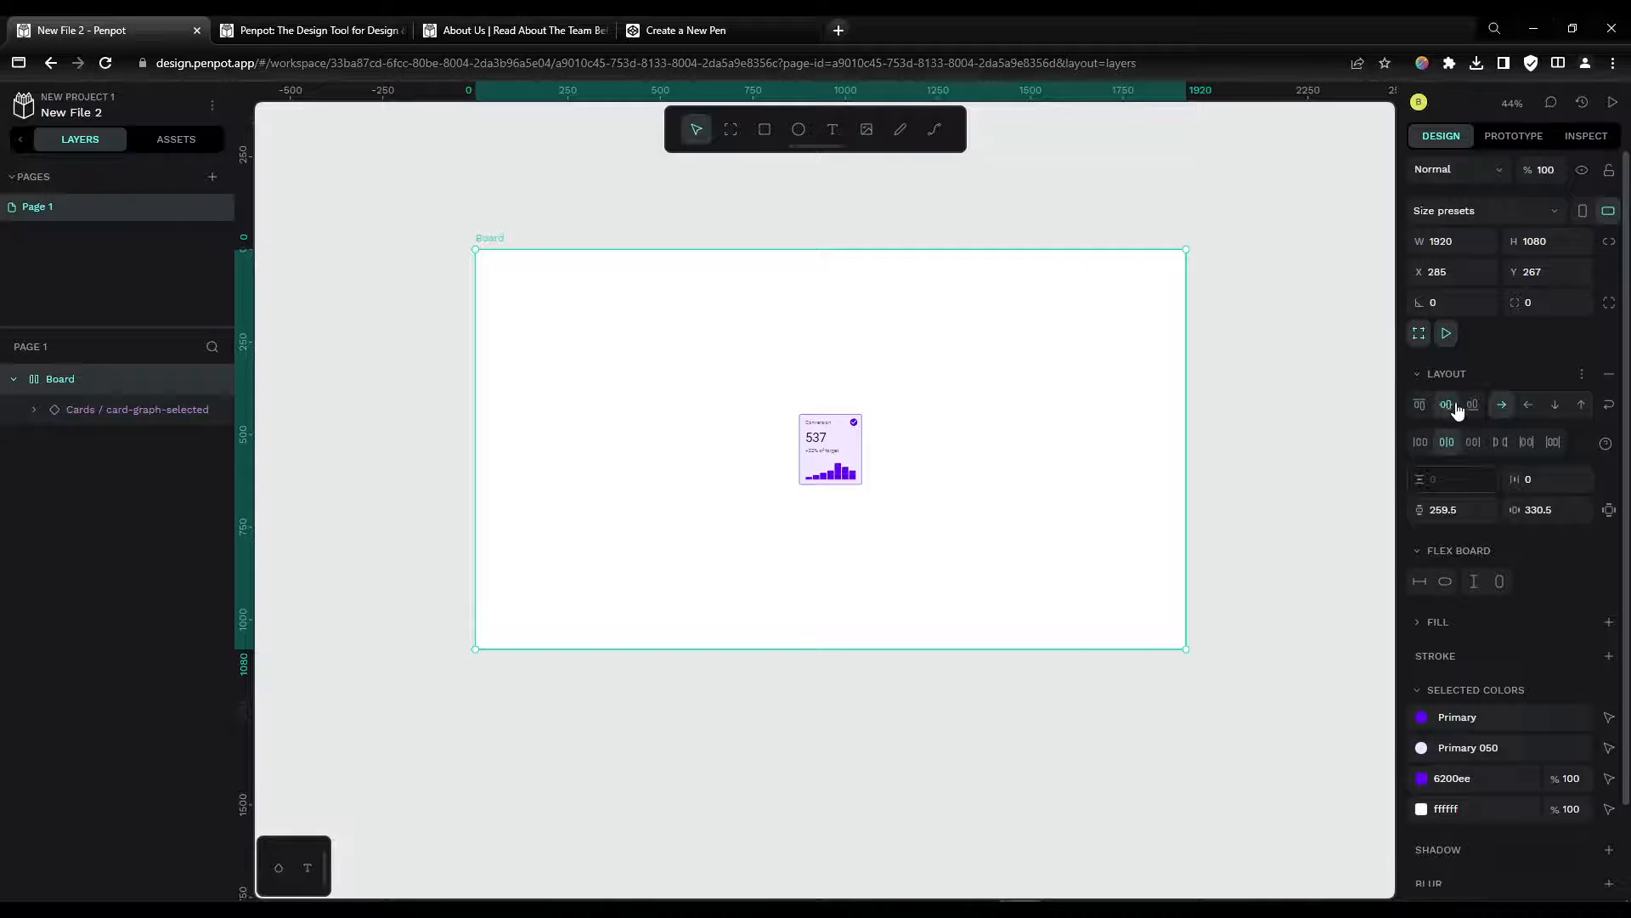
left_click(1422, 443)
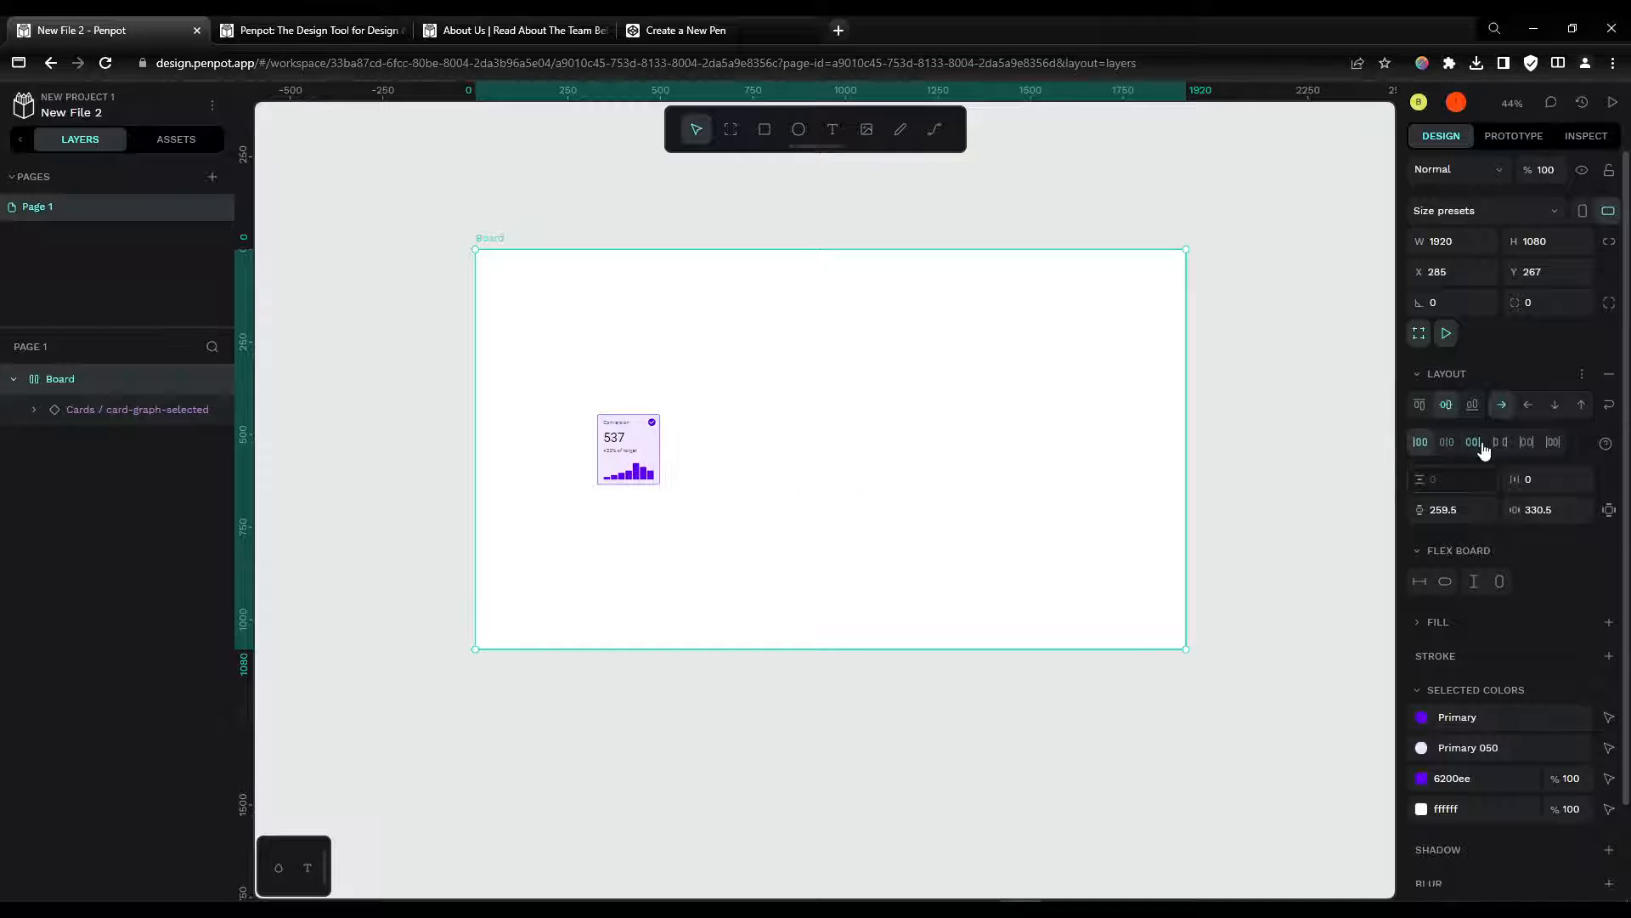
left_click(1479, 446)
Step: Set the flex layout's horizontal and vertical padding to 120
left_click(1472, 507)
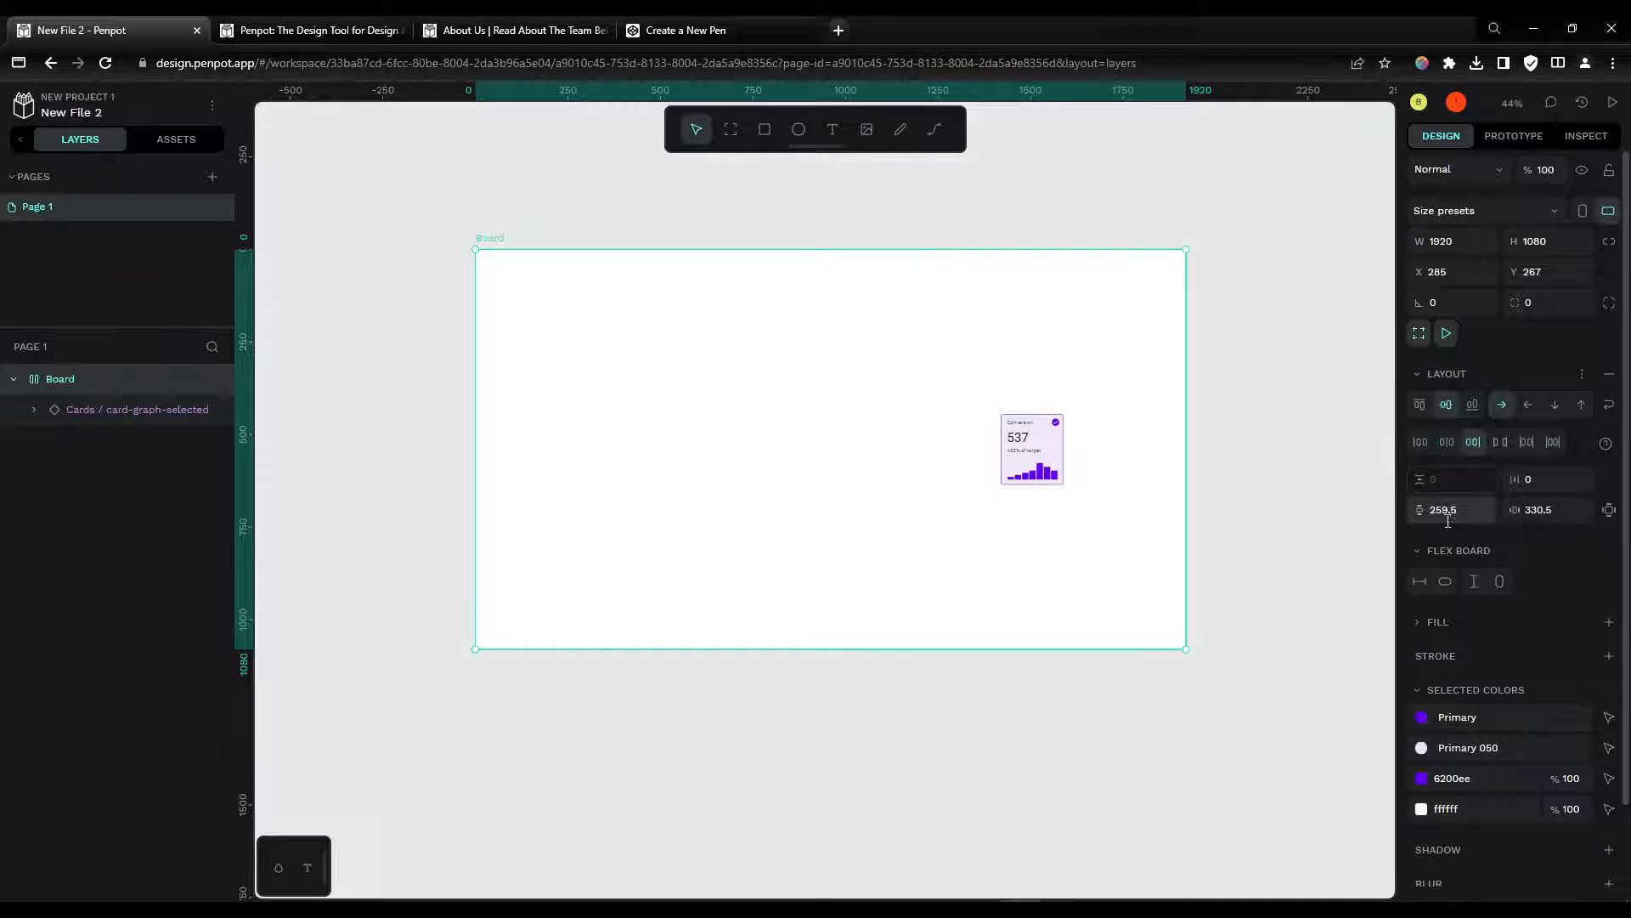
left_click(1577, 511)
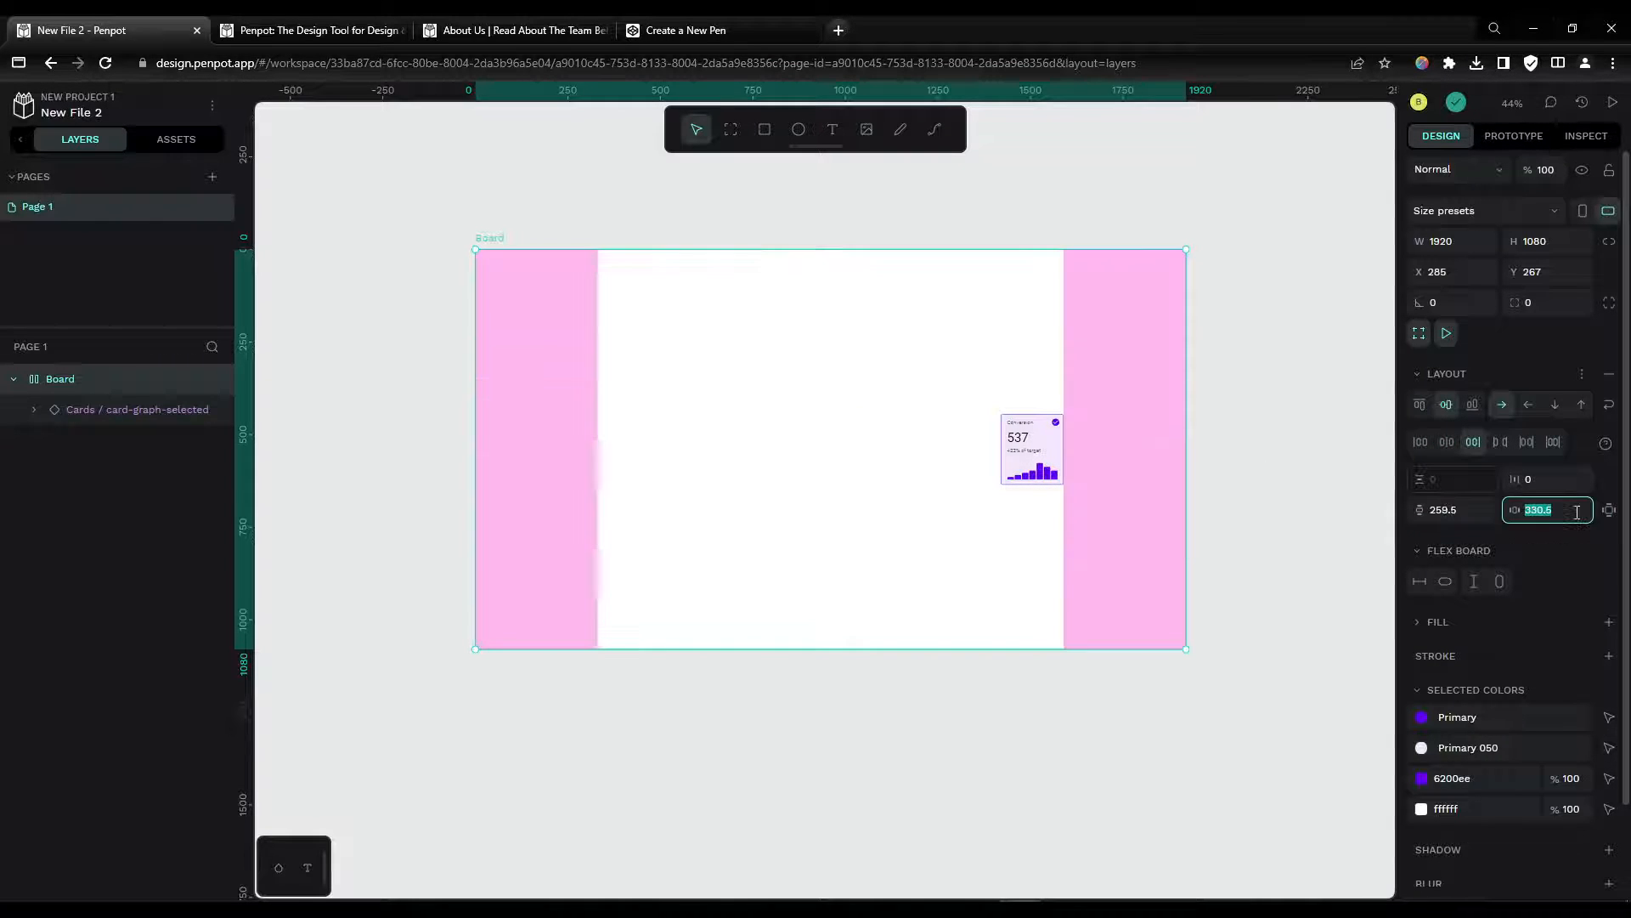
type("120")
key("Return")
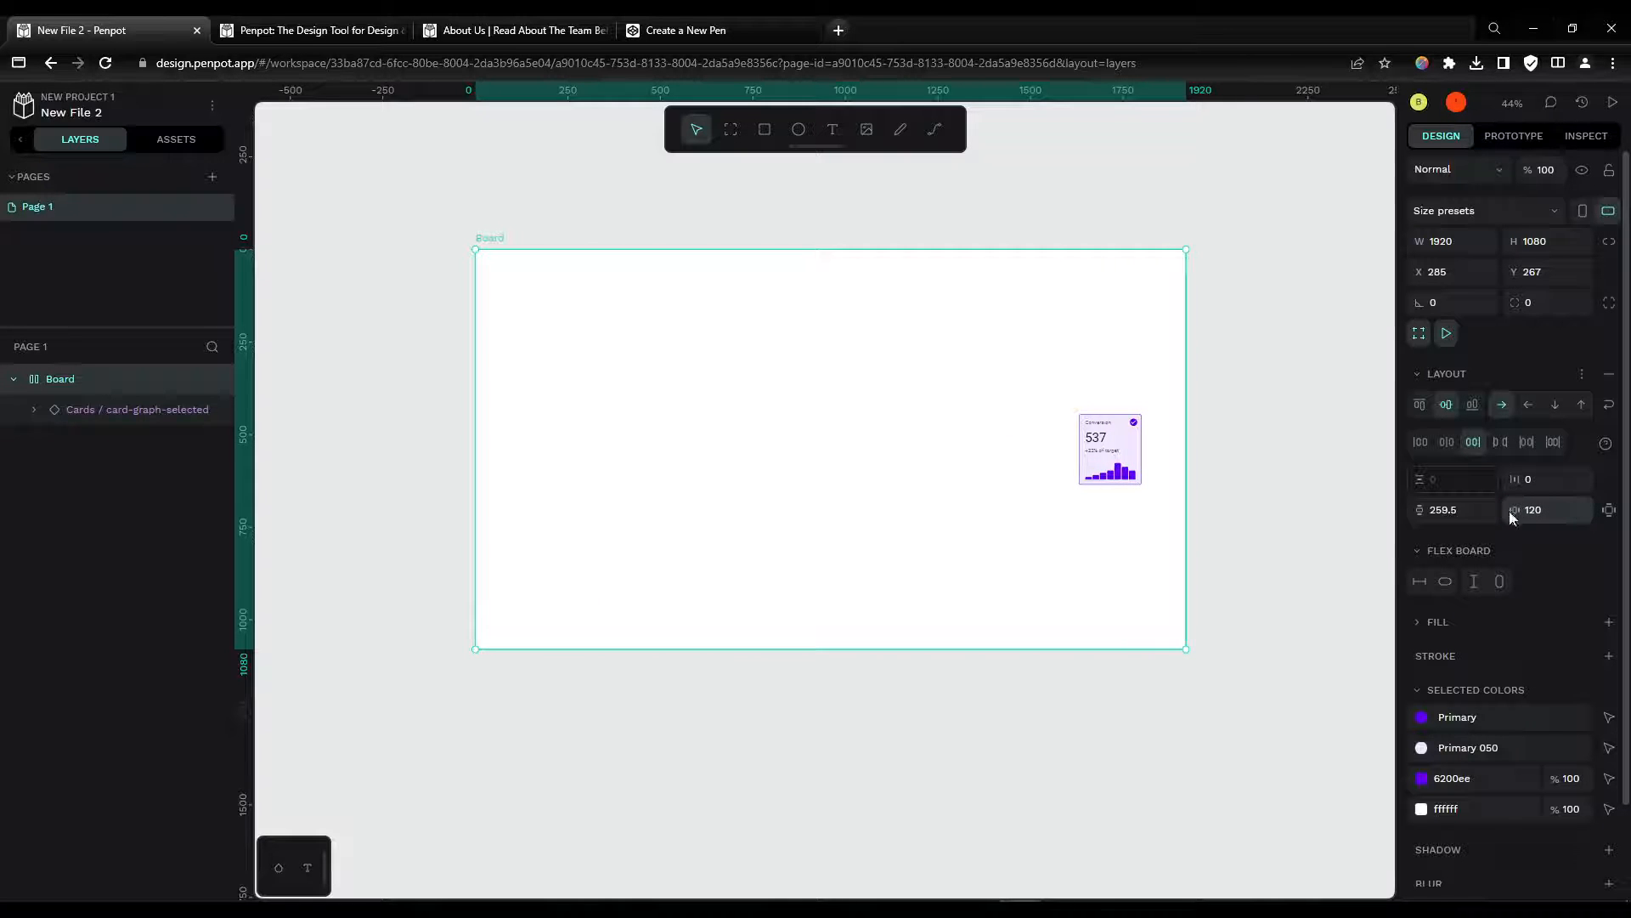
left_click(1453, 511)
type("120")
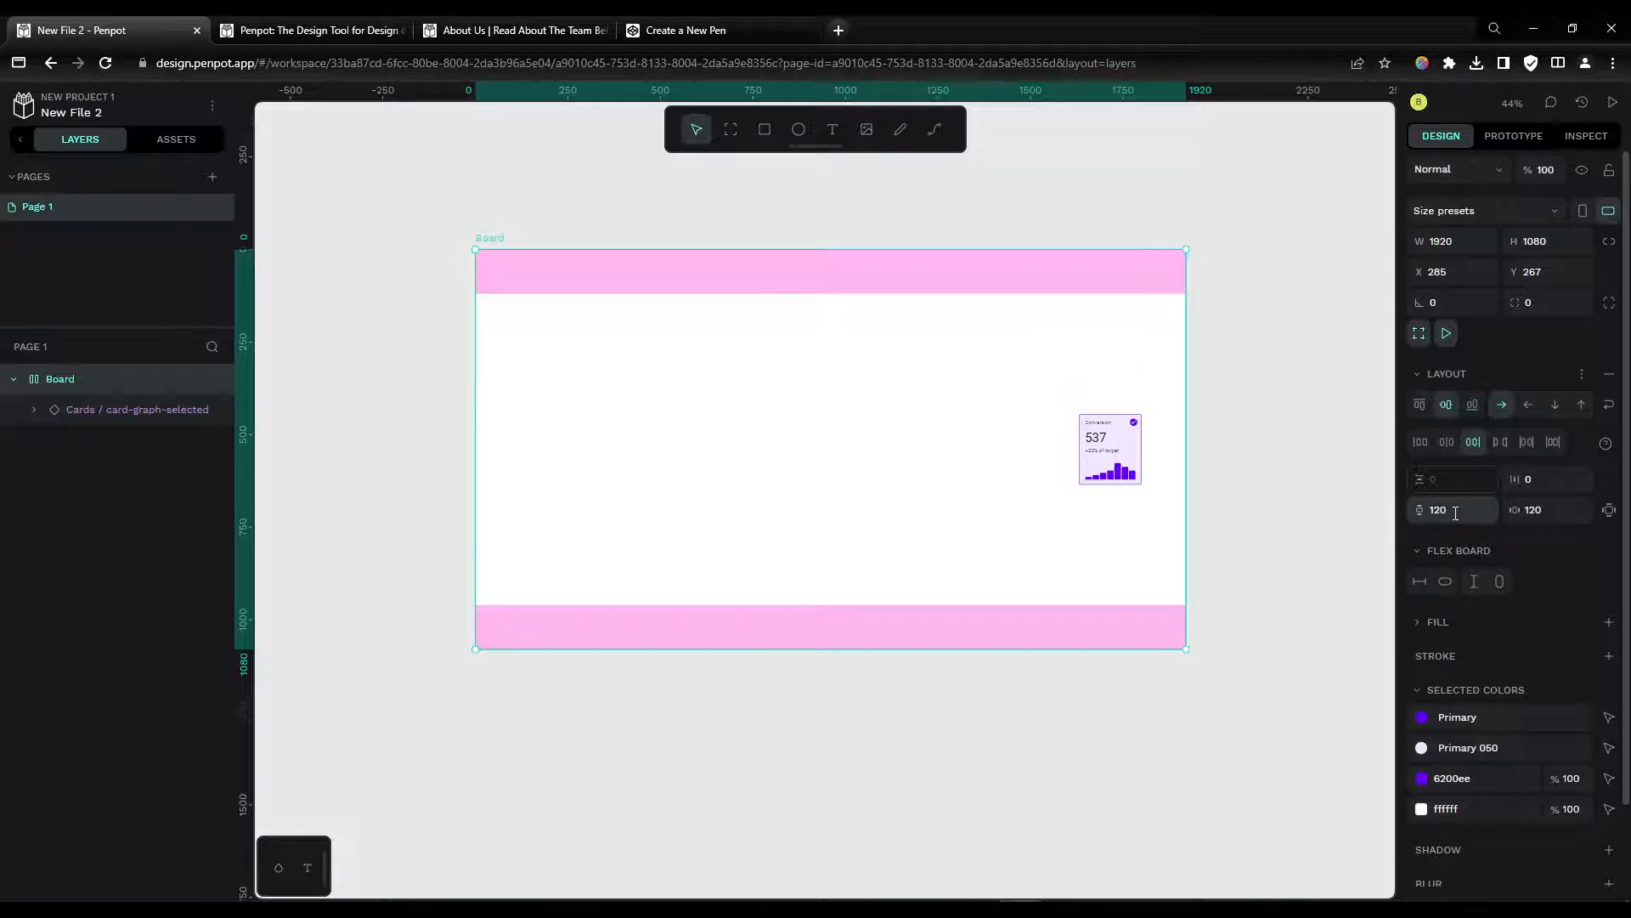
Step: Try the start and centre justification options, then remove the flex layout from the board
left_click(1419, 442)
left_click(1473, 442)
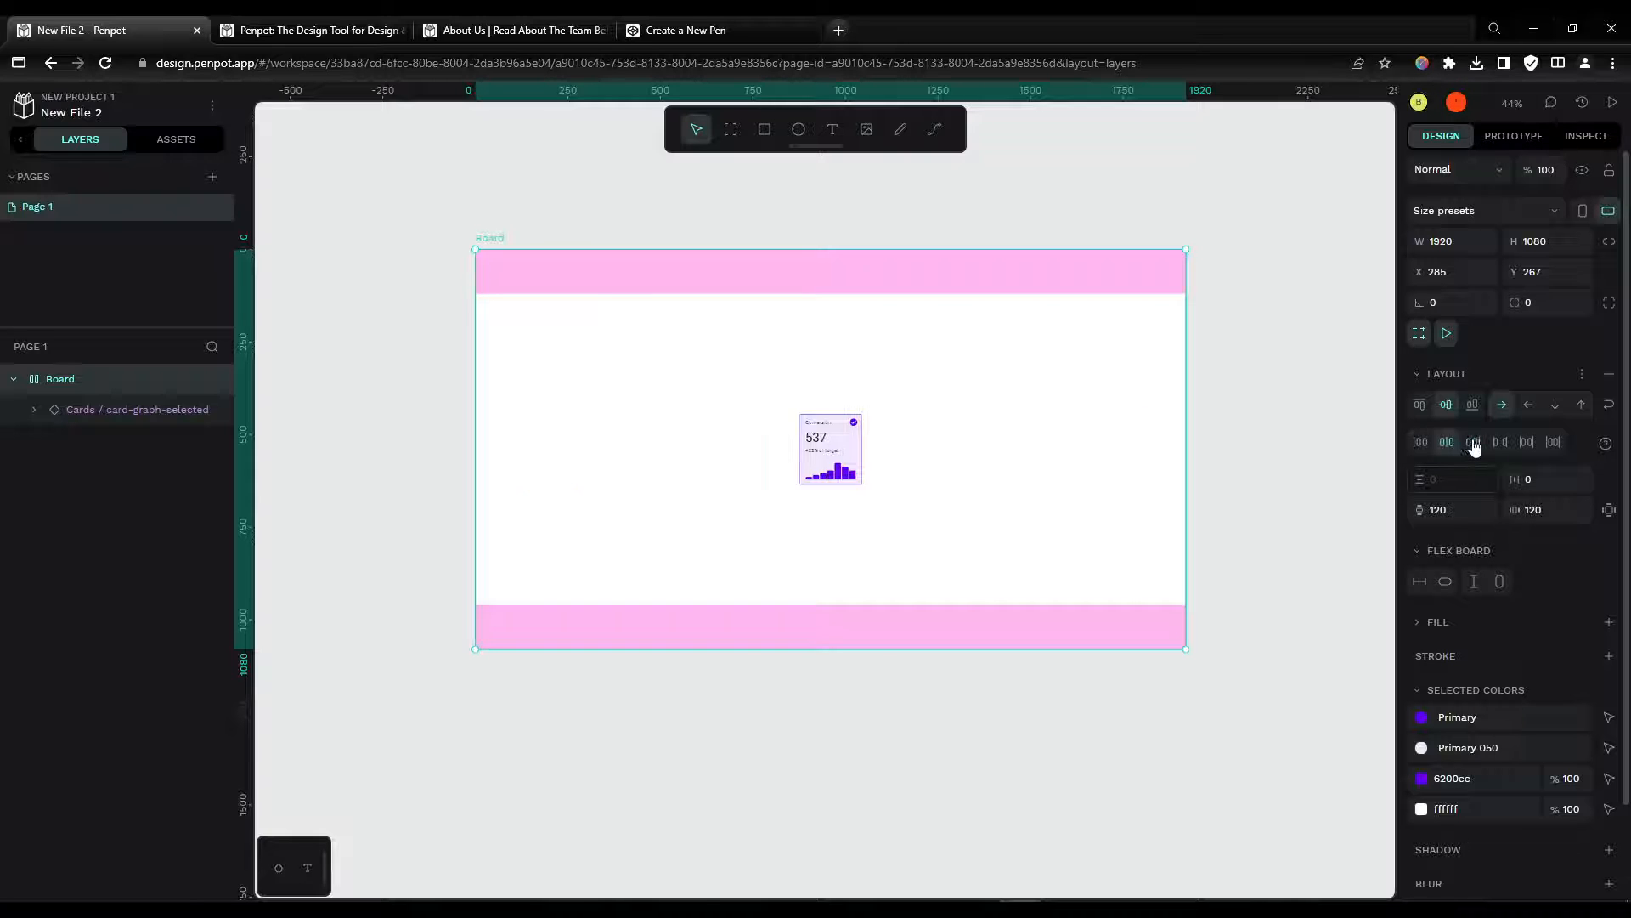
left_click(1473, 442)
left_click(1420, 442)
left_click(1609, 374)
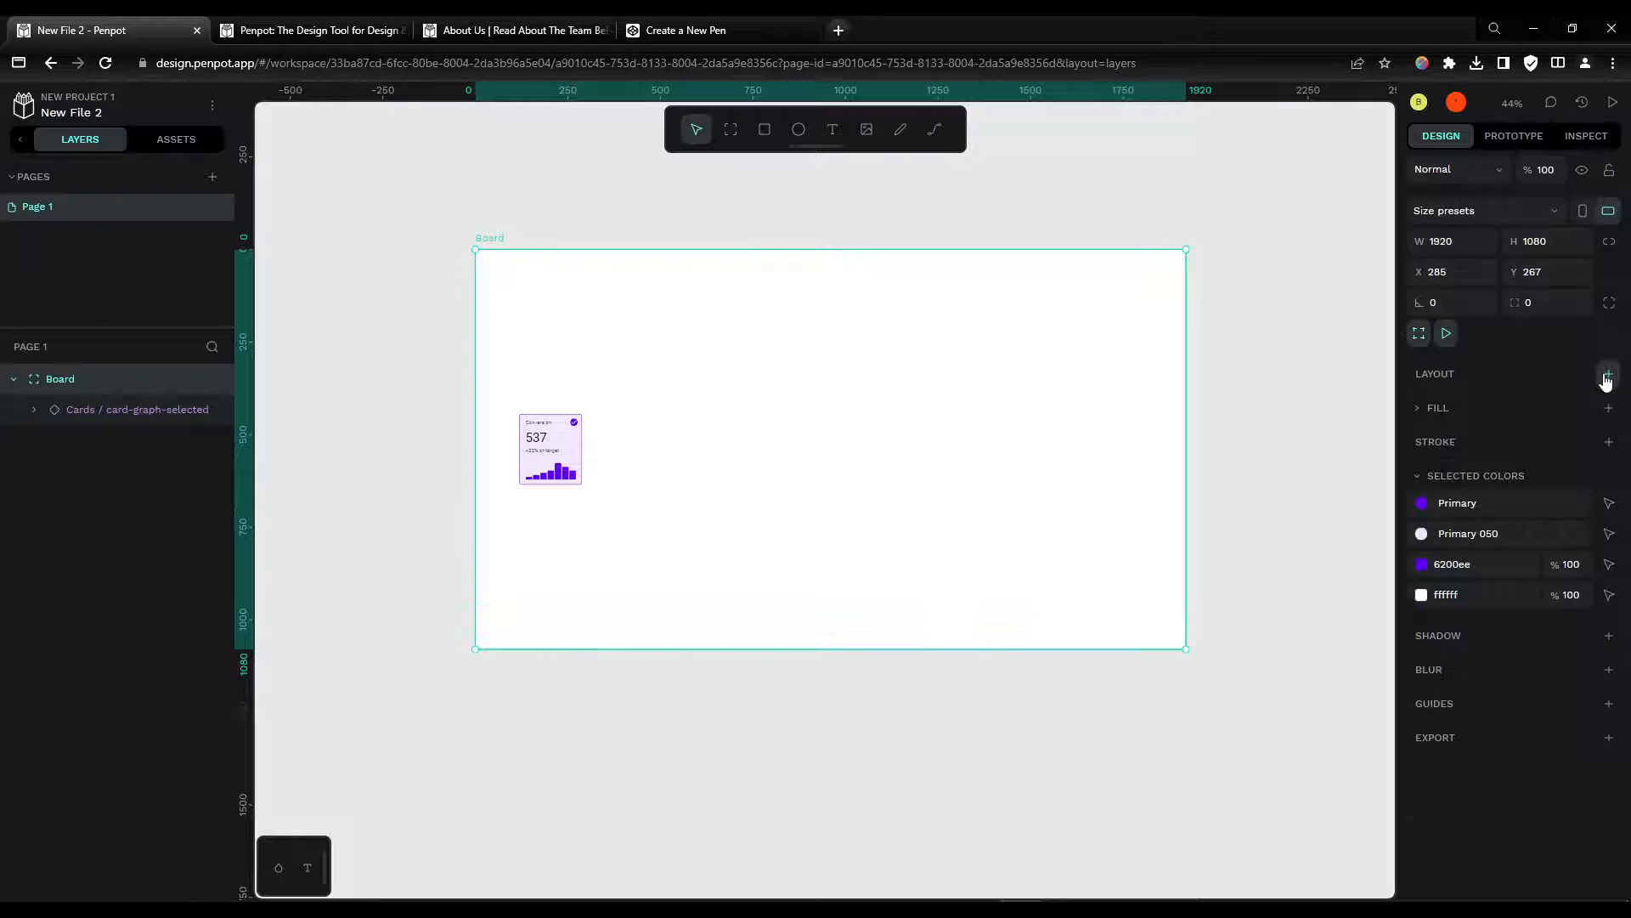
Step: Add a grid layout to the board and open its grid editing mode
left_click(1608, 374)
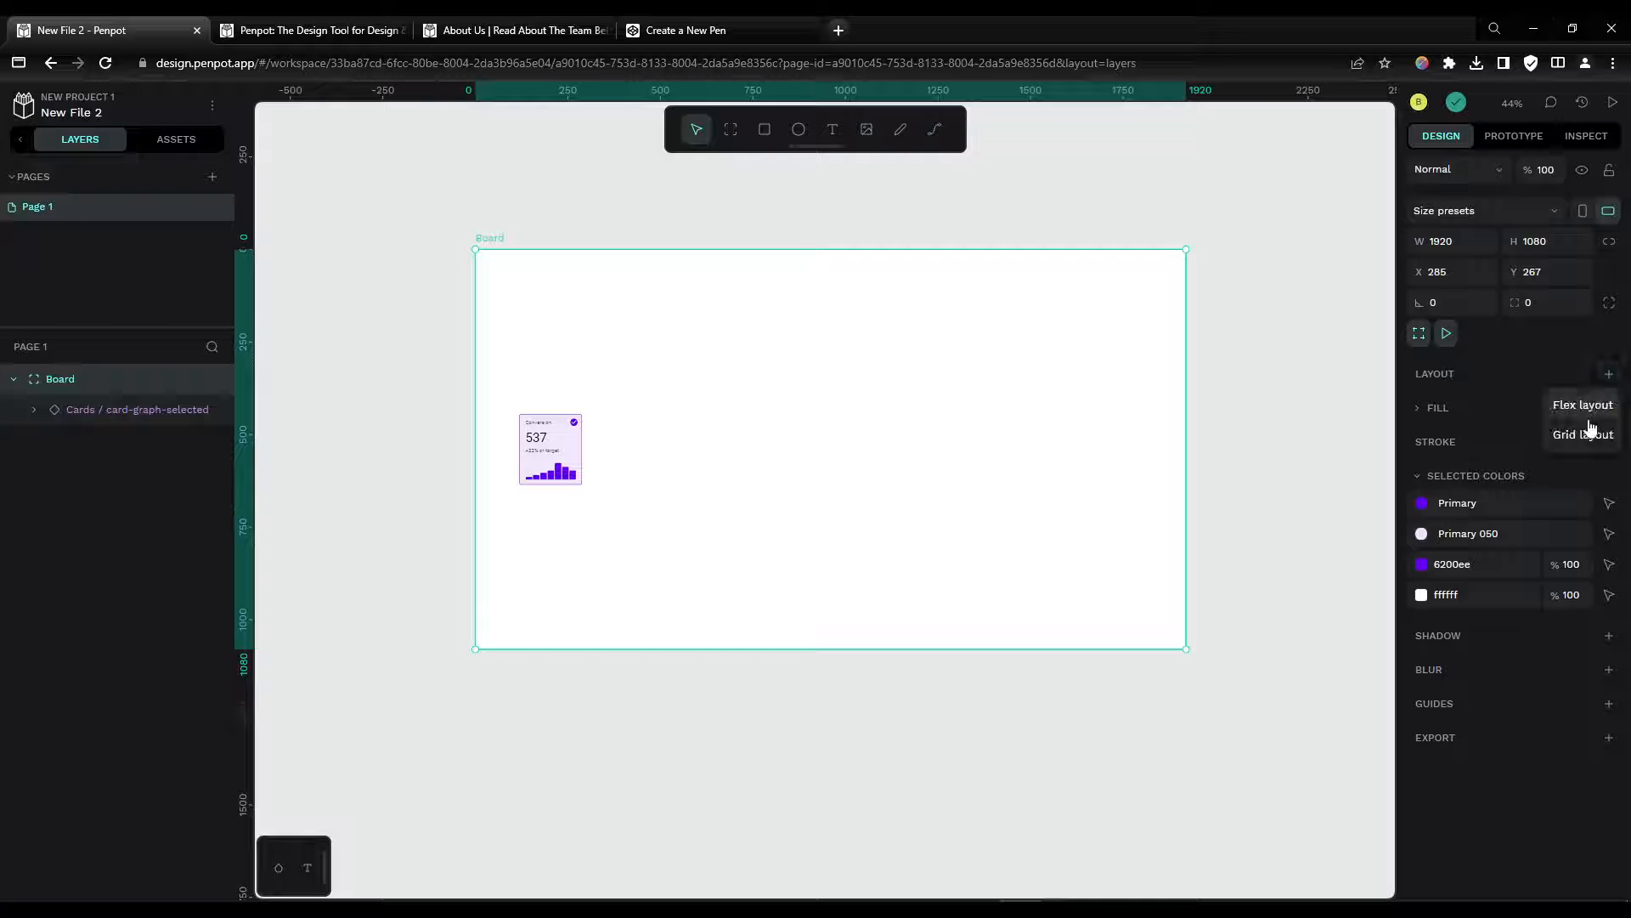
left_click(1585, 433)
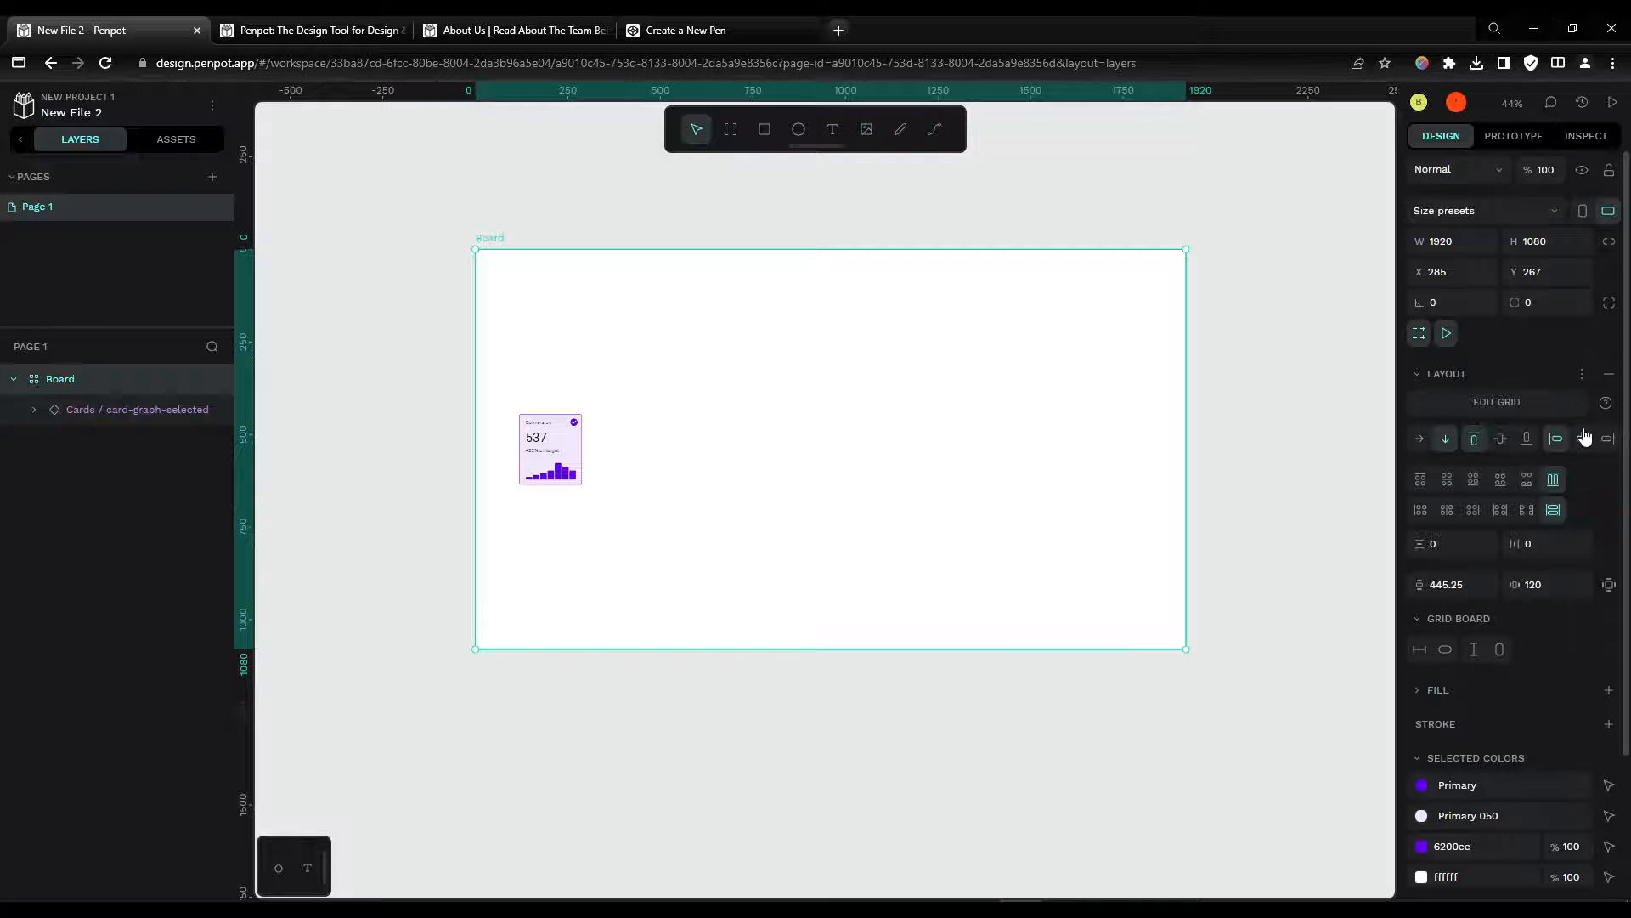
left_click(1498, 405)
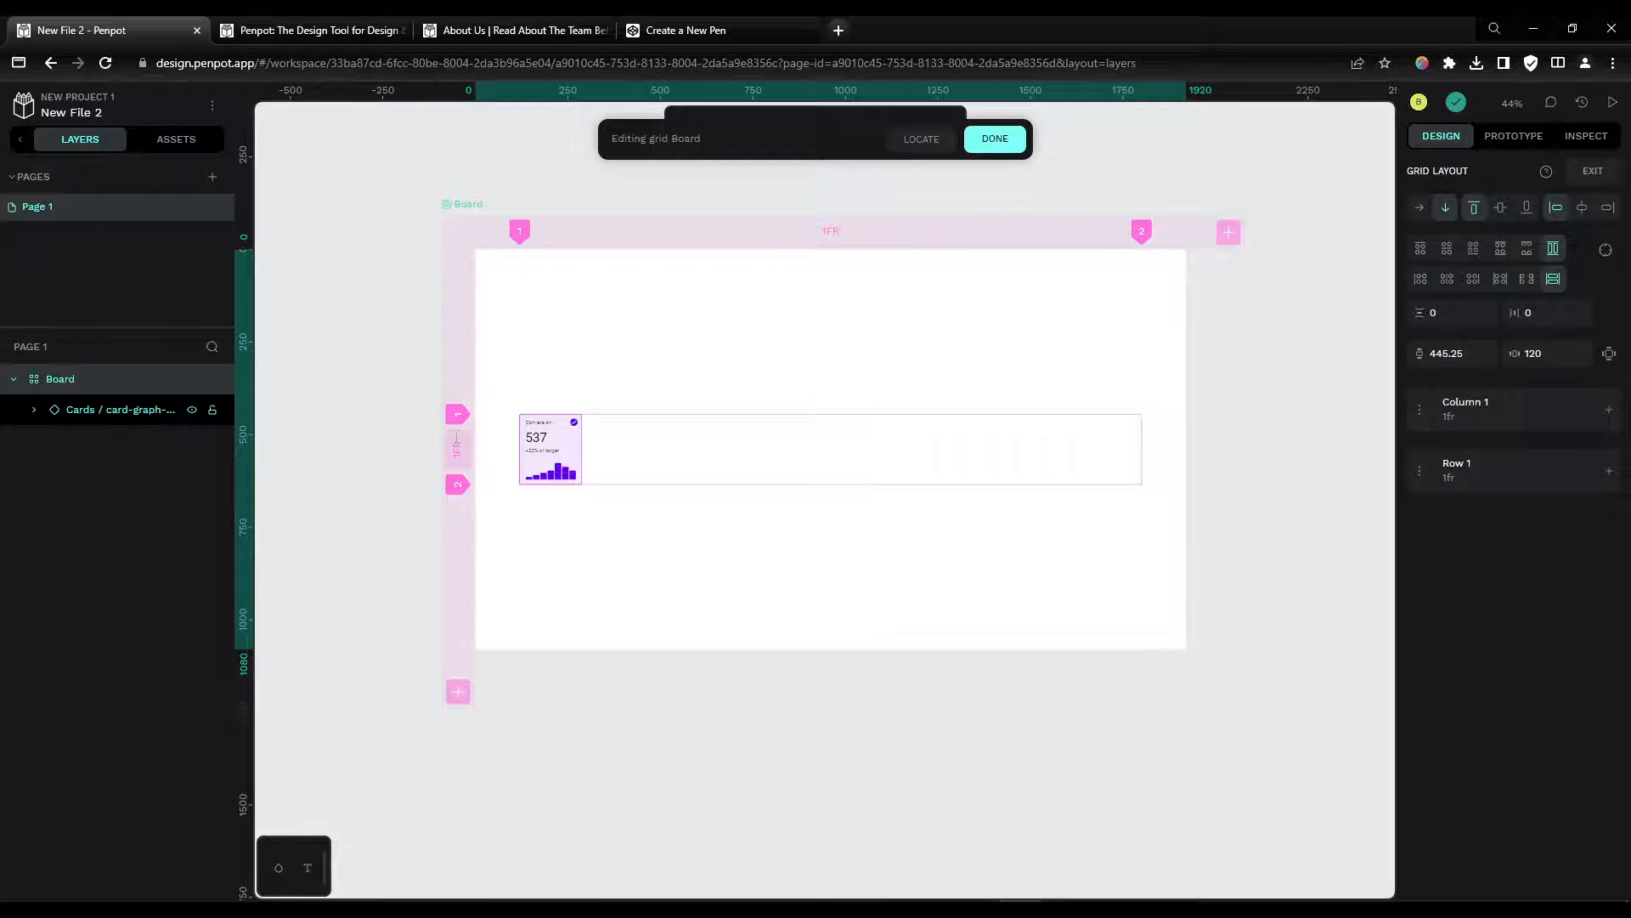
Step: Add one column and two rows to the board's grid
left_click(1227, 231)
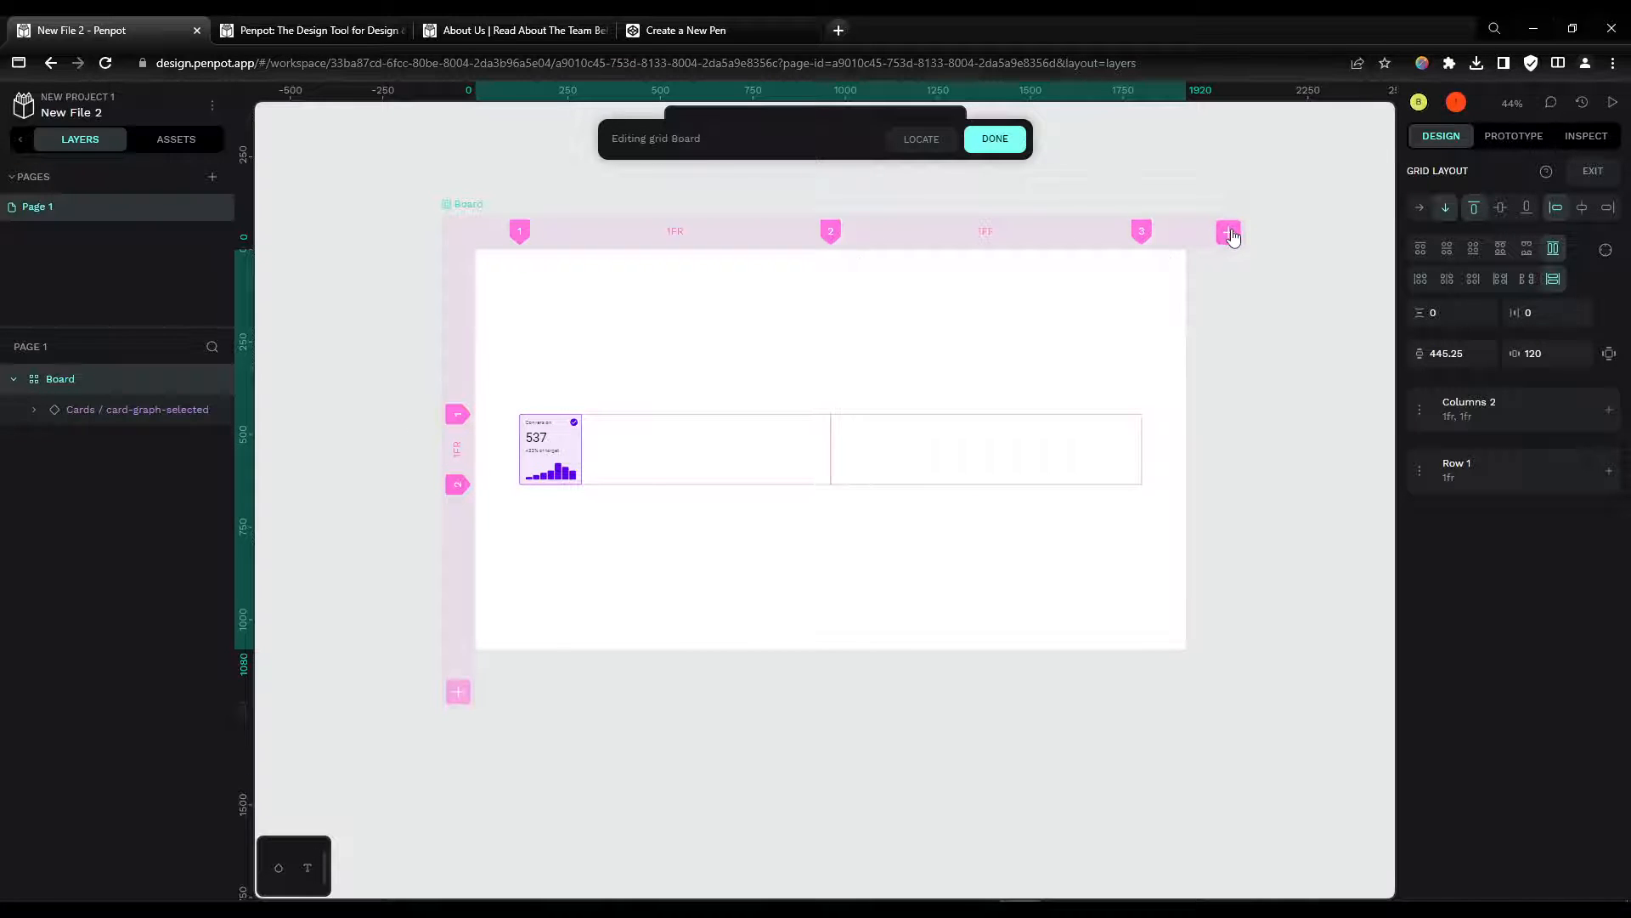
left_click(458, 691)
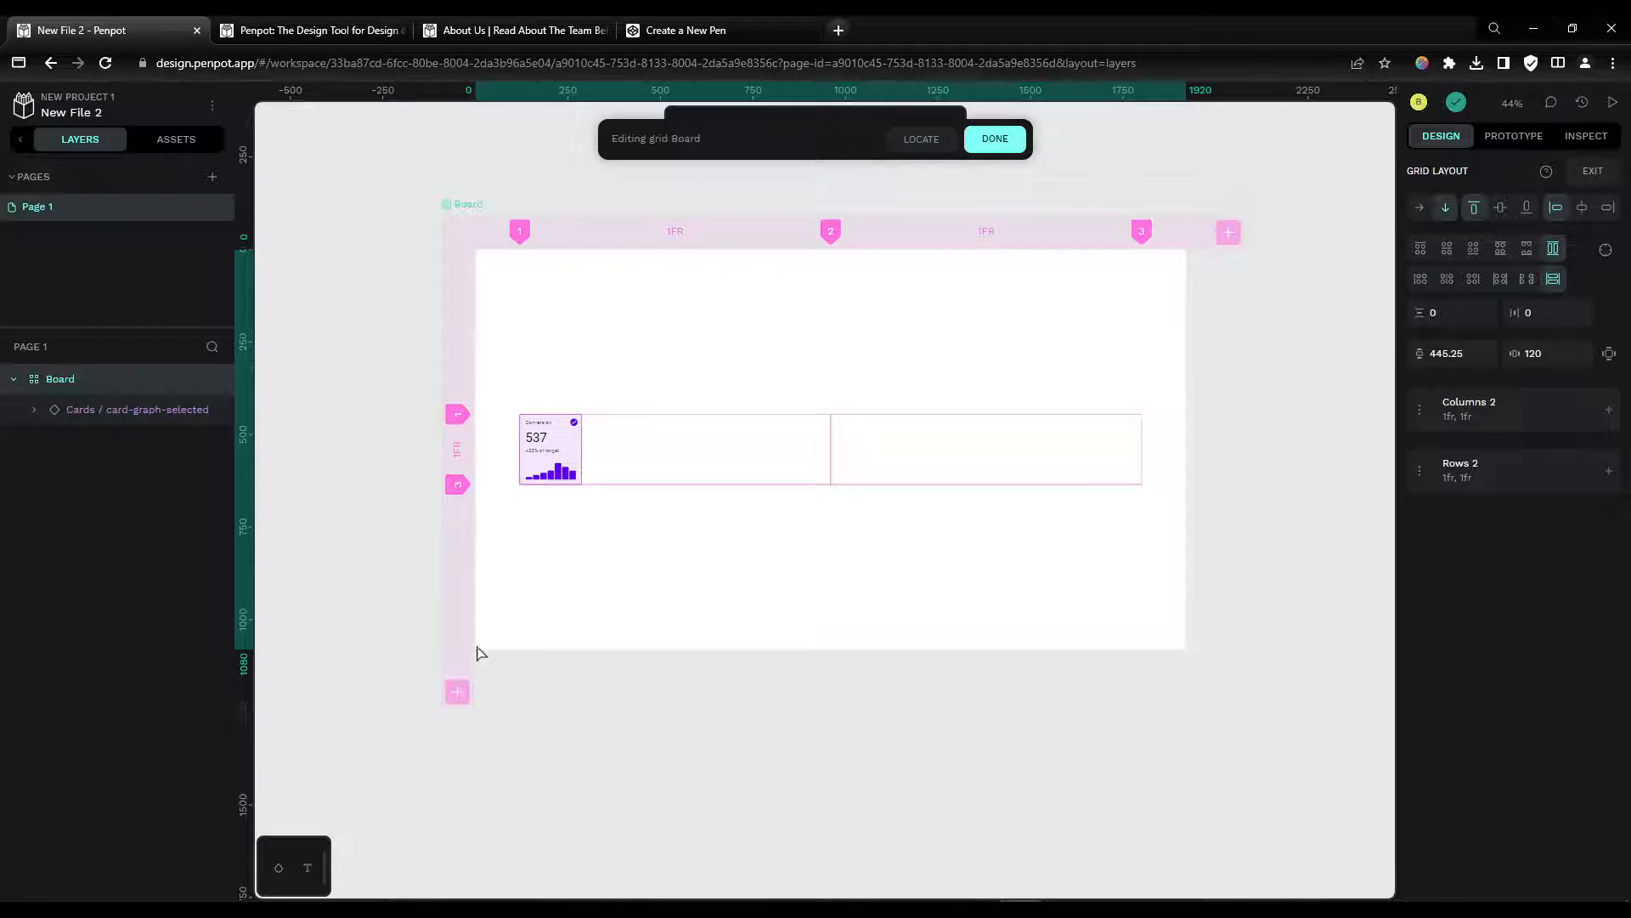
left_click(458, 692)
Step: Set the third grid row's size to 1fr
left_click_drag(458, 484, 458, 553)
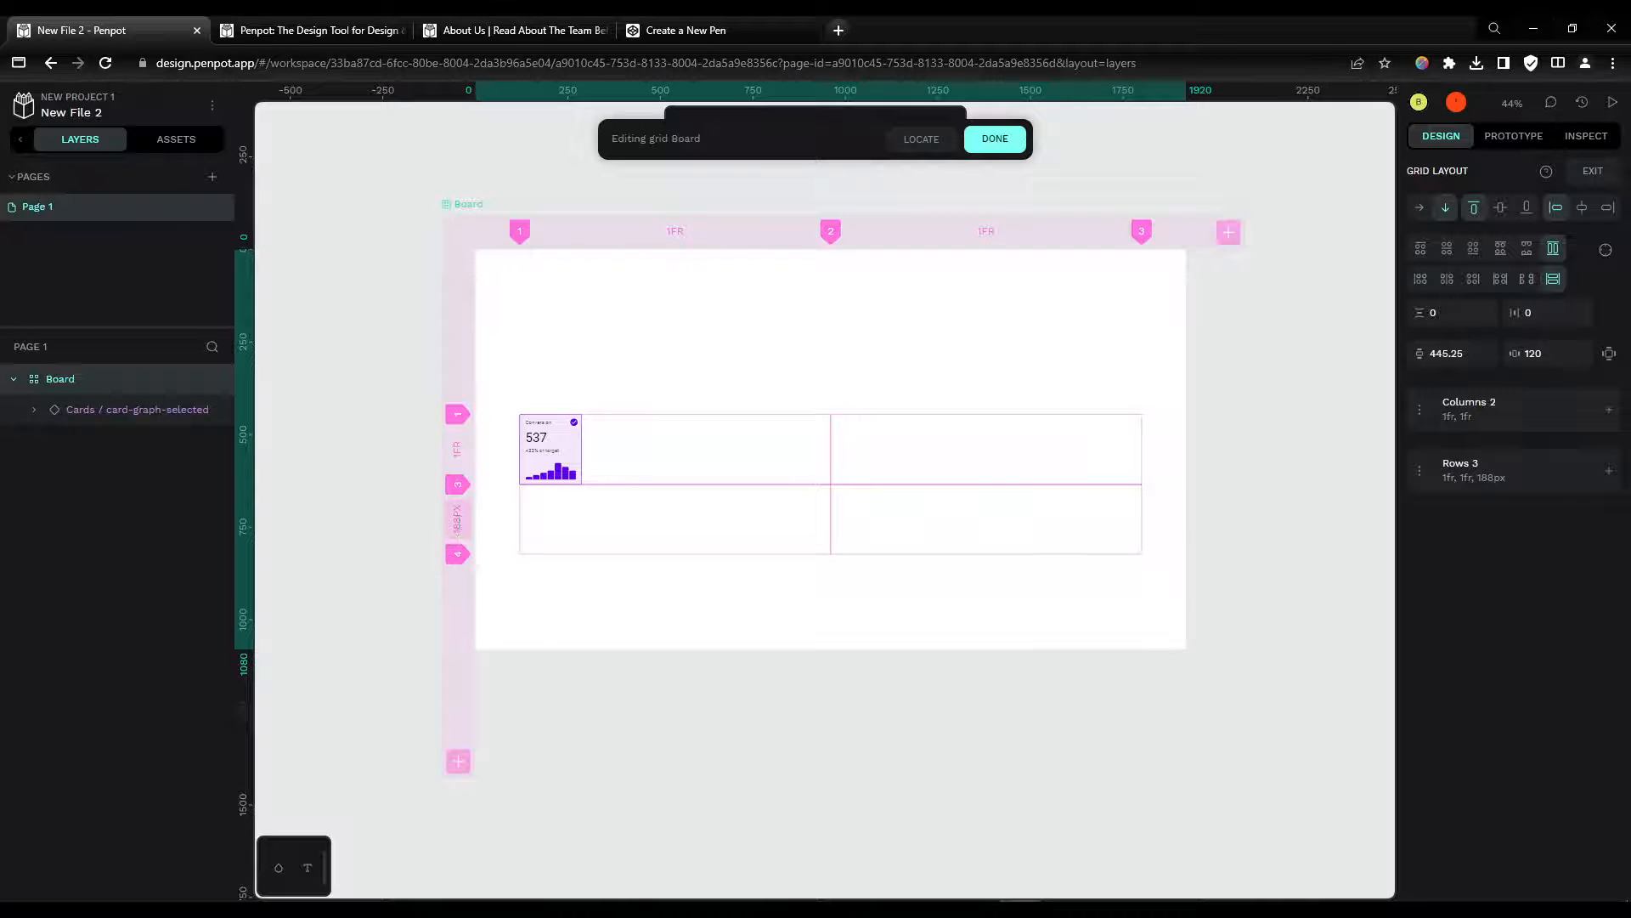
double_click(457, 520)
type("1fr")
key("Return")
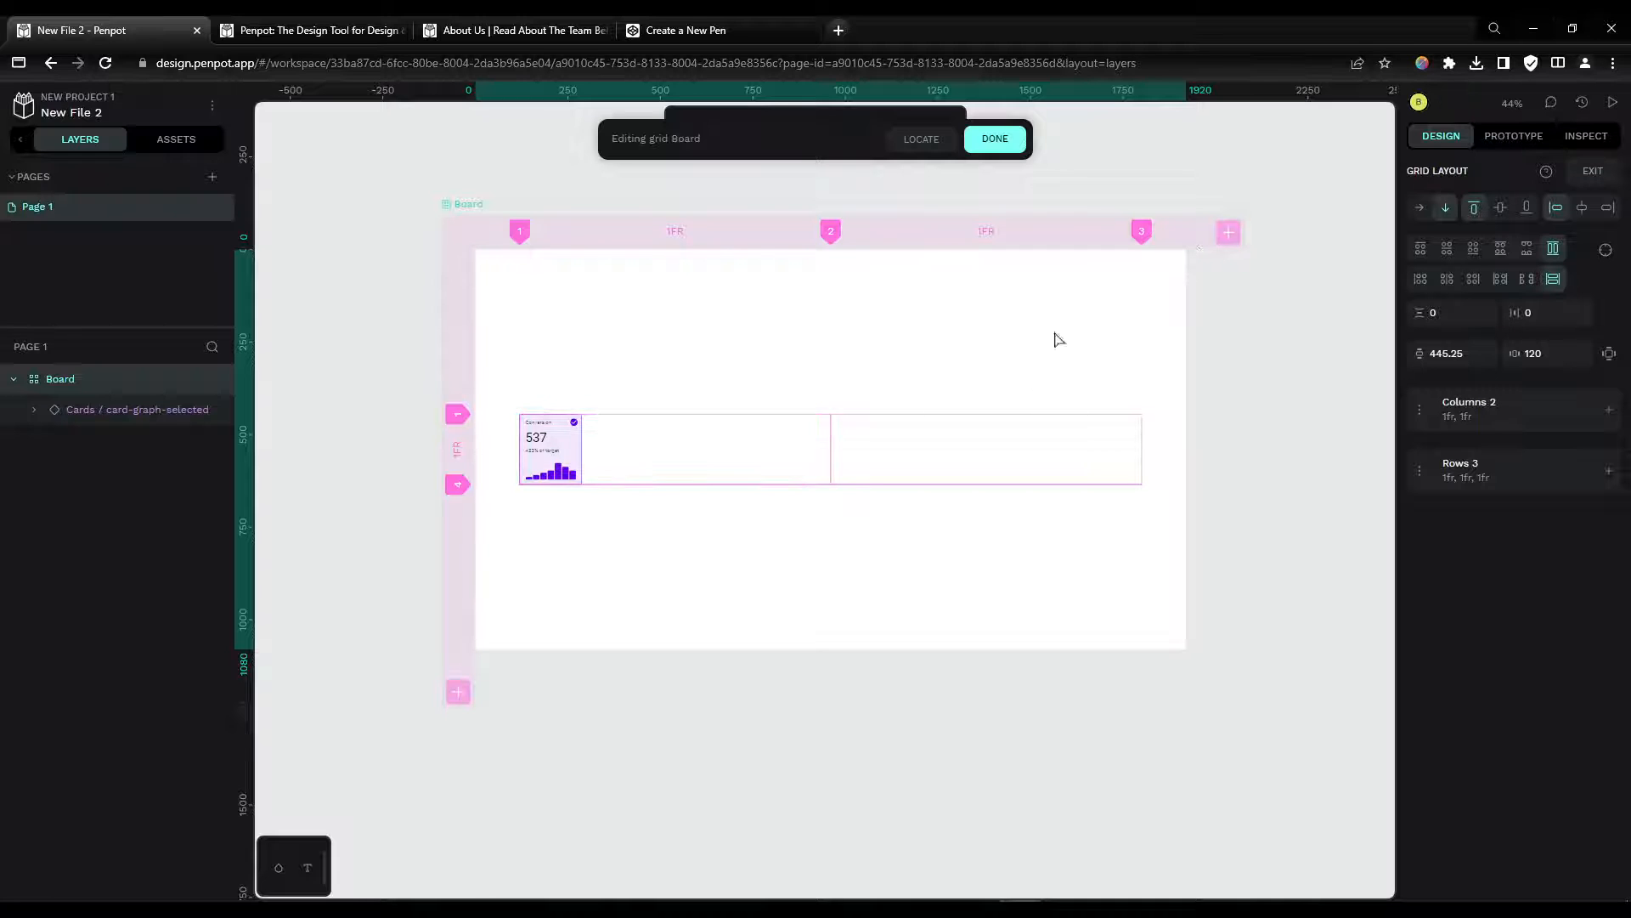
Step: Select the card and duplicate it five times into the grid cells
left_click(561, 443)
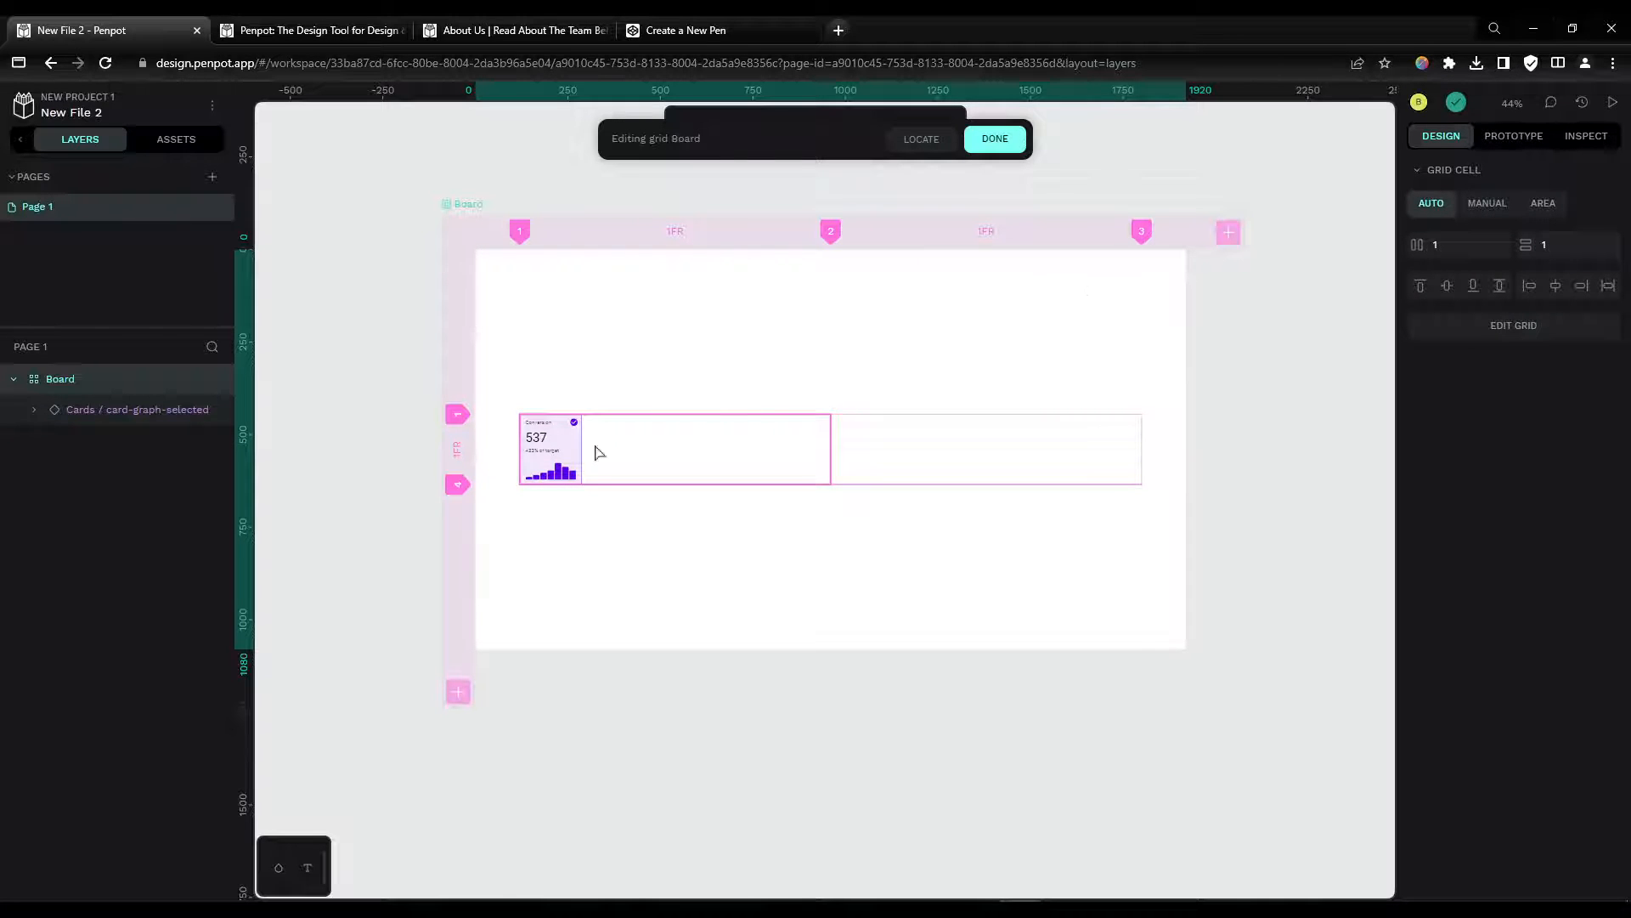
left_click(182, 412)
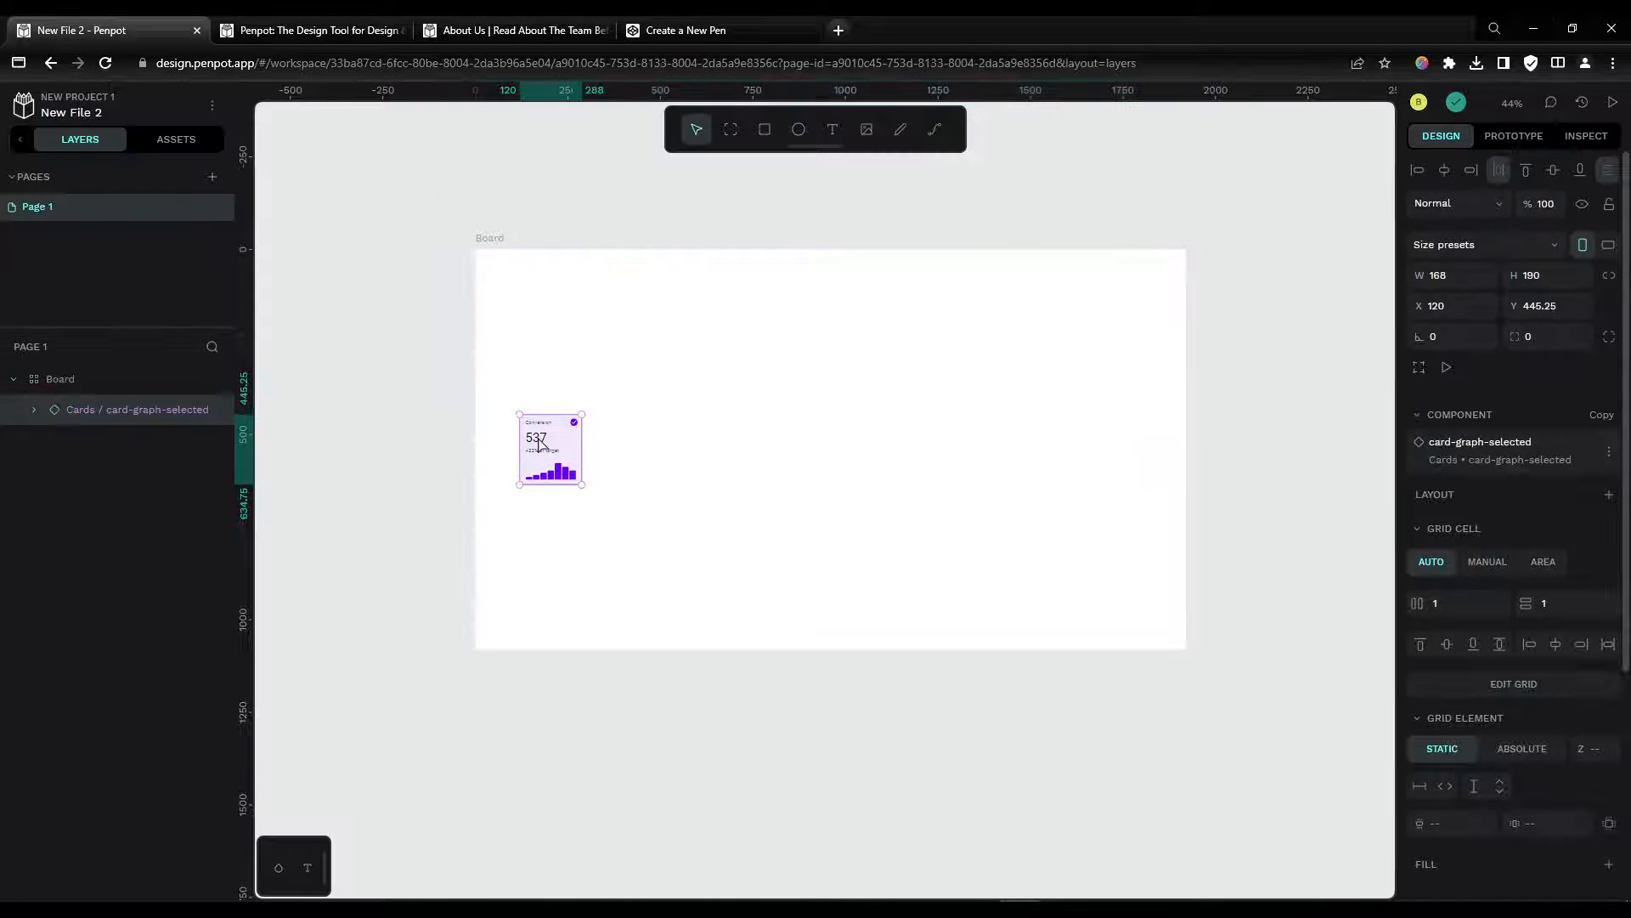
key("ctrl+d")
key("ctrl+d")
key("ctrl+d")
key("ctrl+d")
key("ctrl+d")
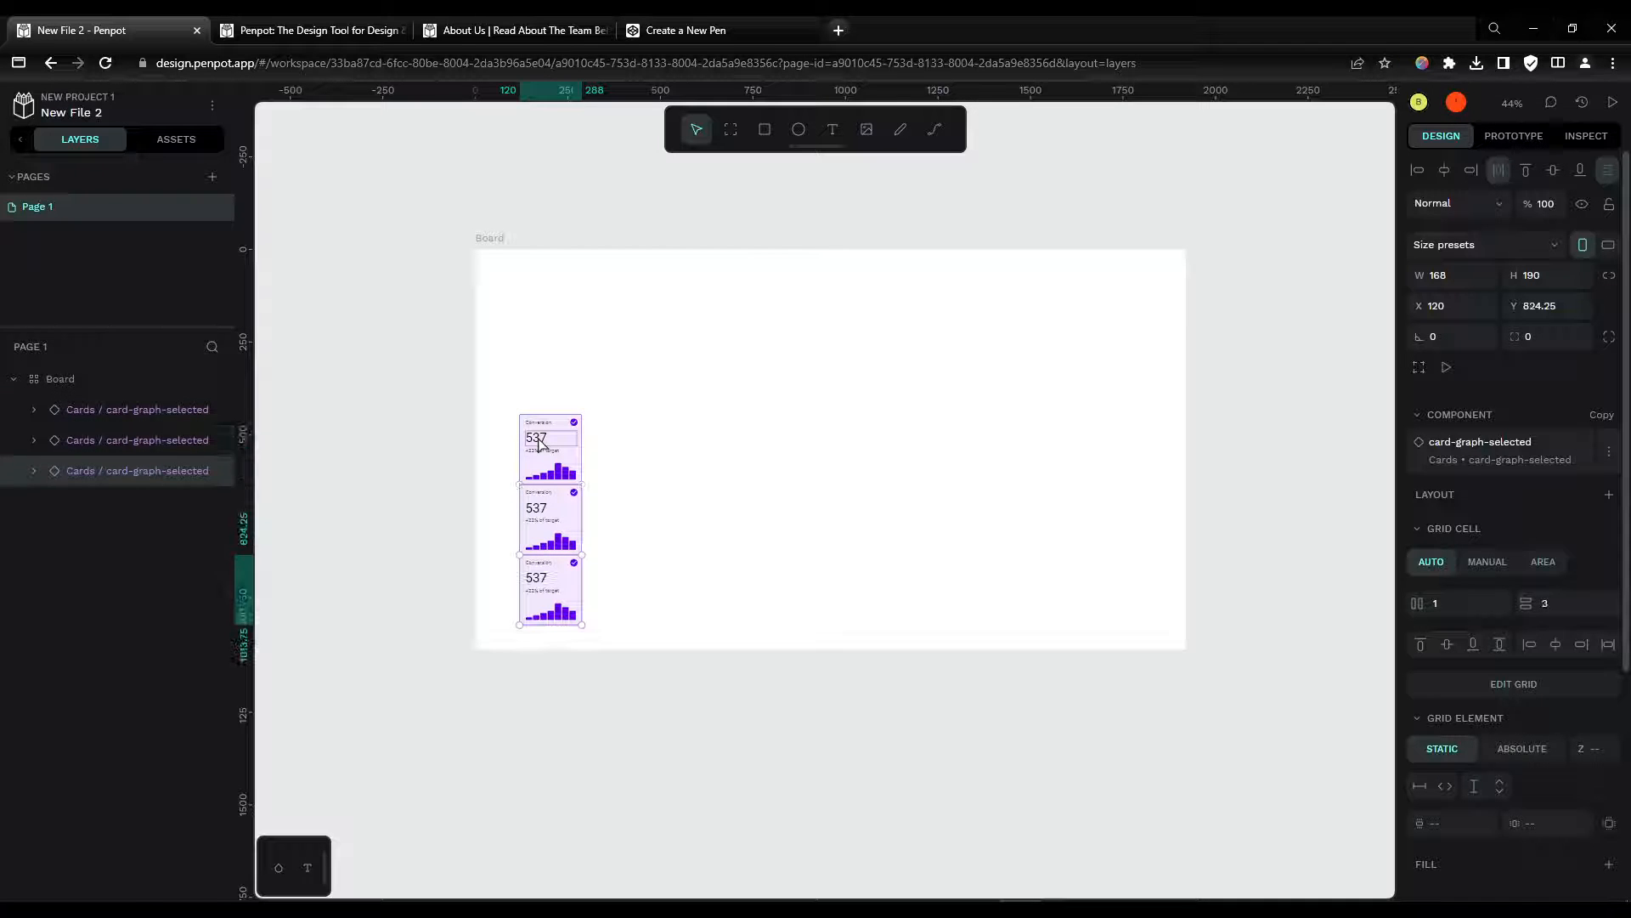
key("ctrl+d")
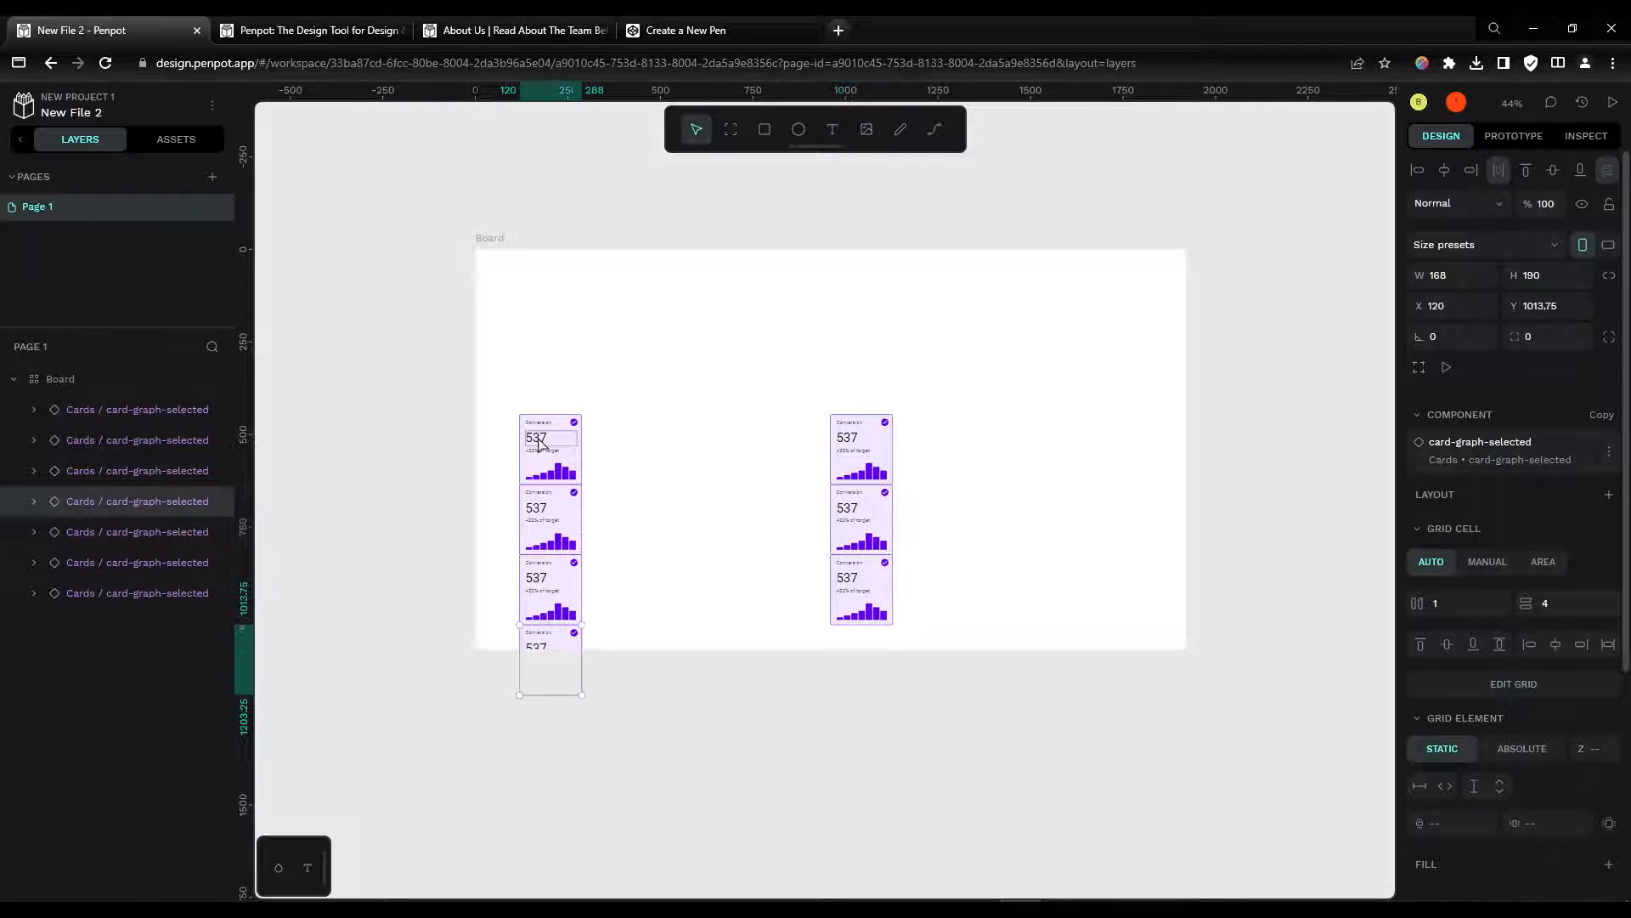
Step: Select the board and set its grid layout's vertical padding to 120
left_click(60, 378)
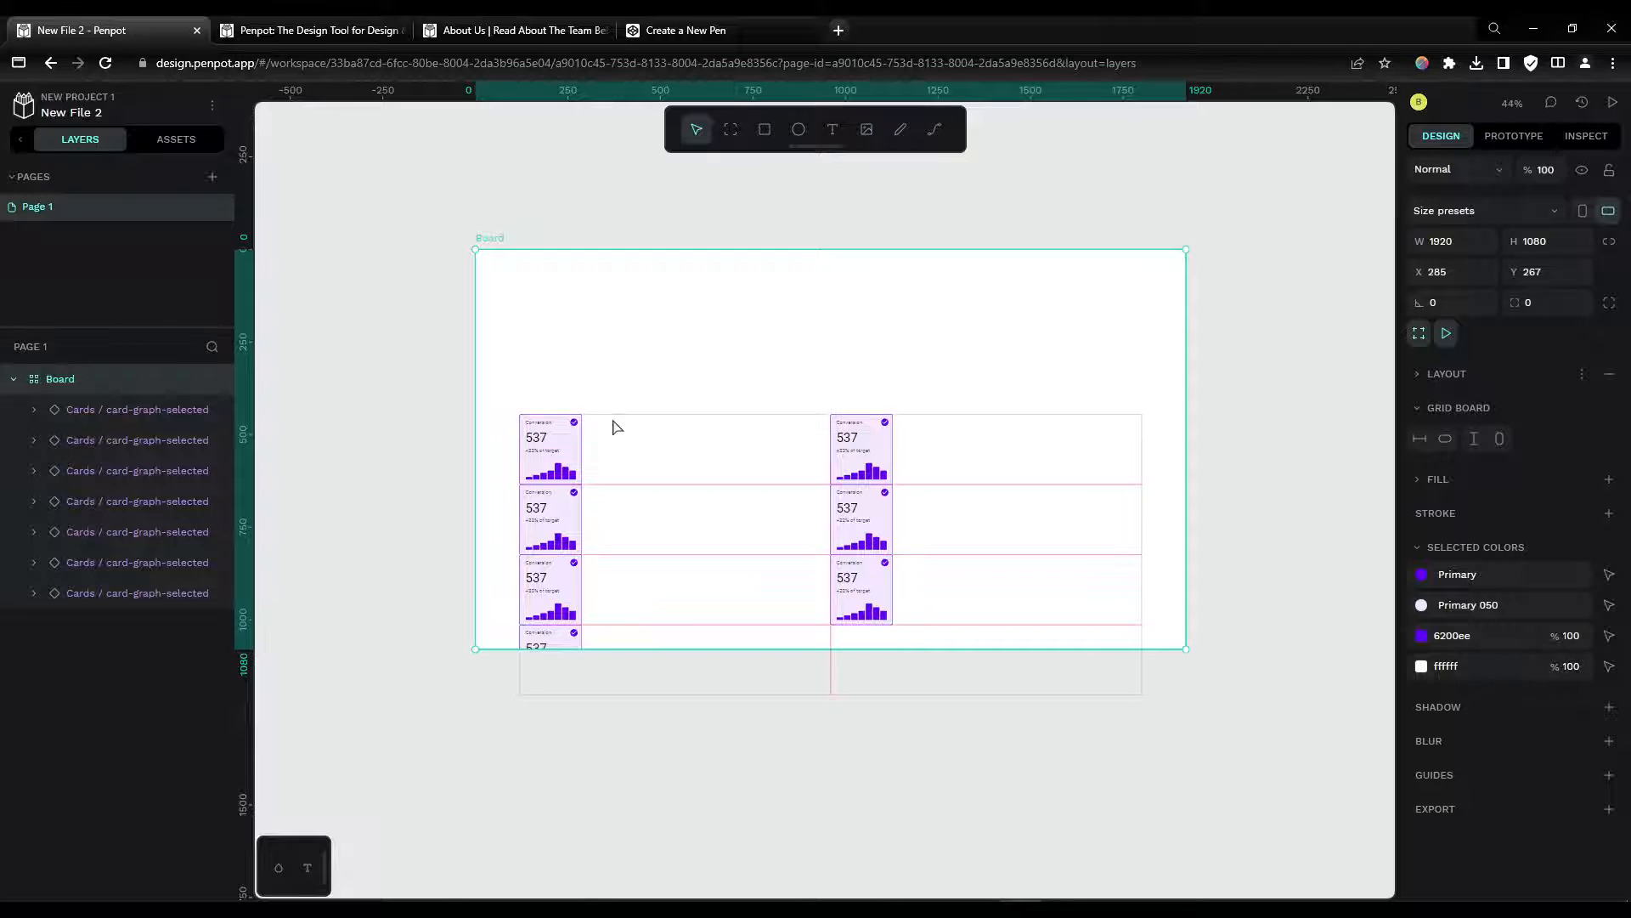
left_click_drag(696, 429, 649, 484)
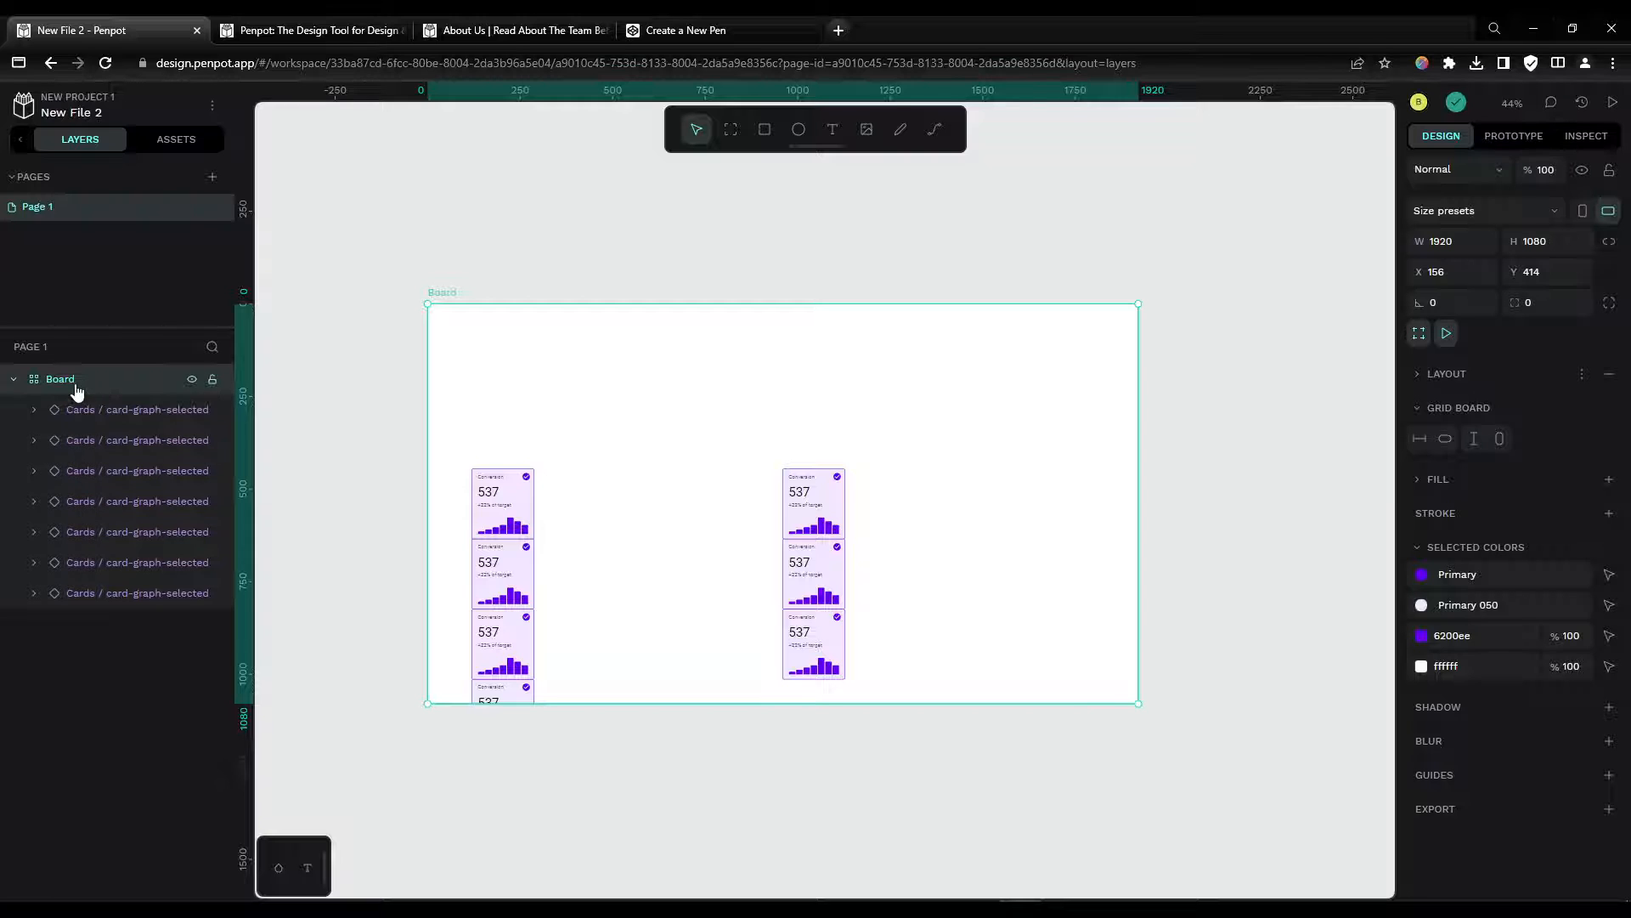
left_click(1418, 382)
left_click(1463, 585)
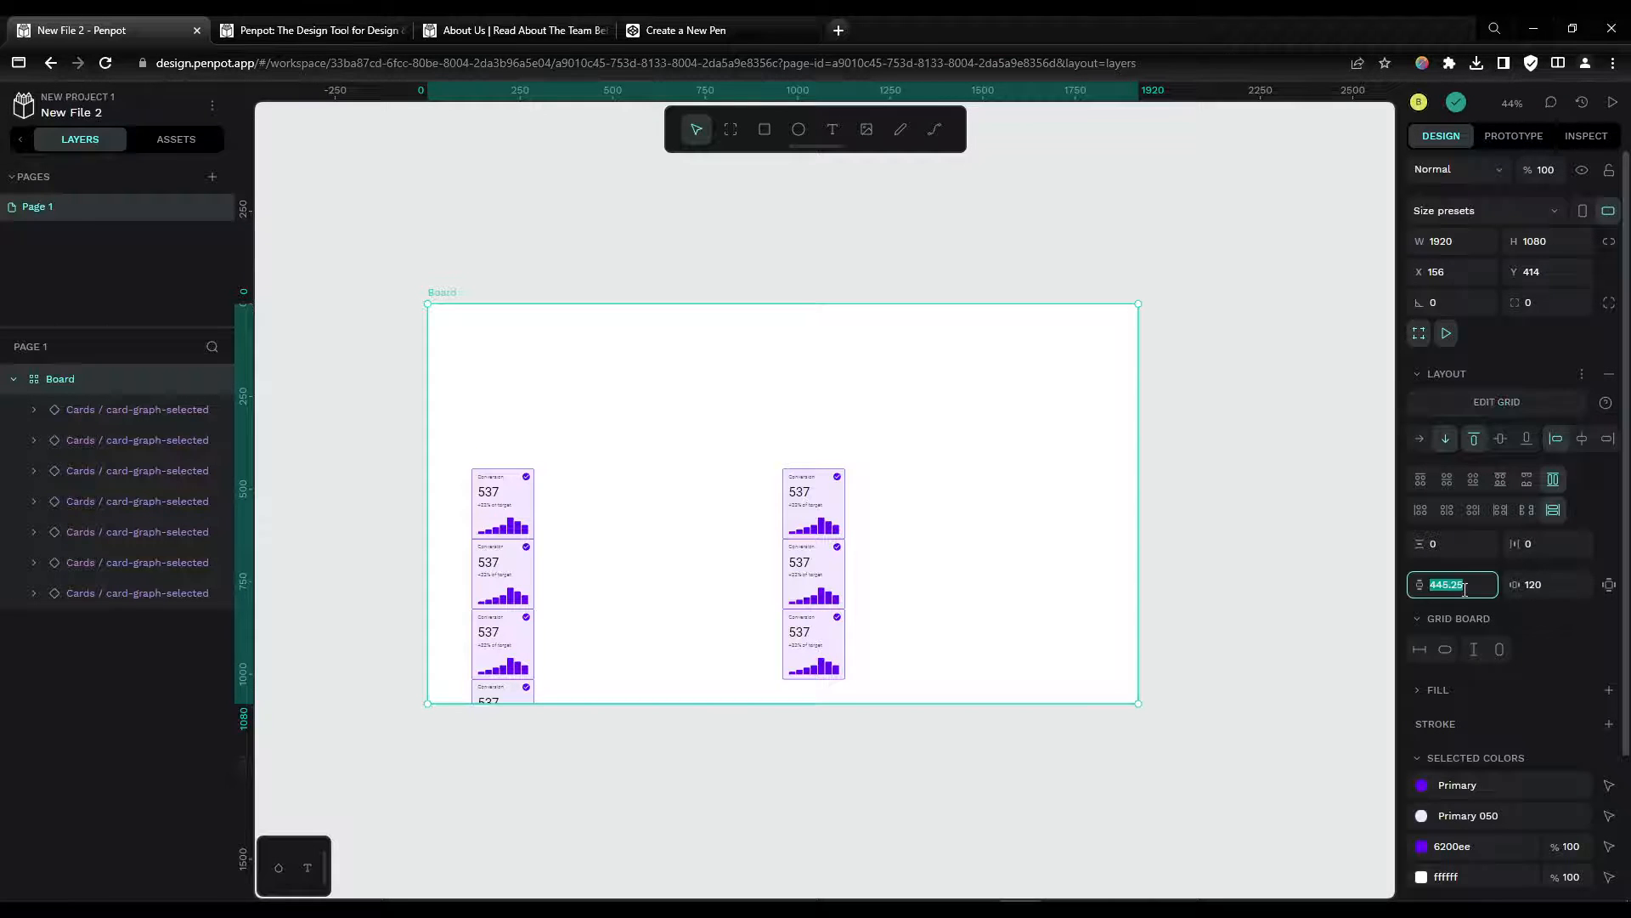
type("120")
key("Return")
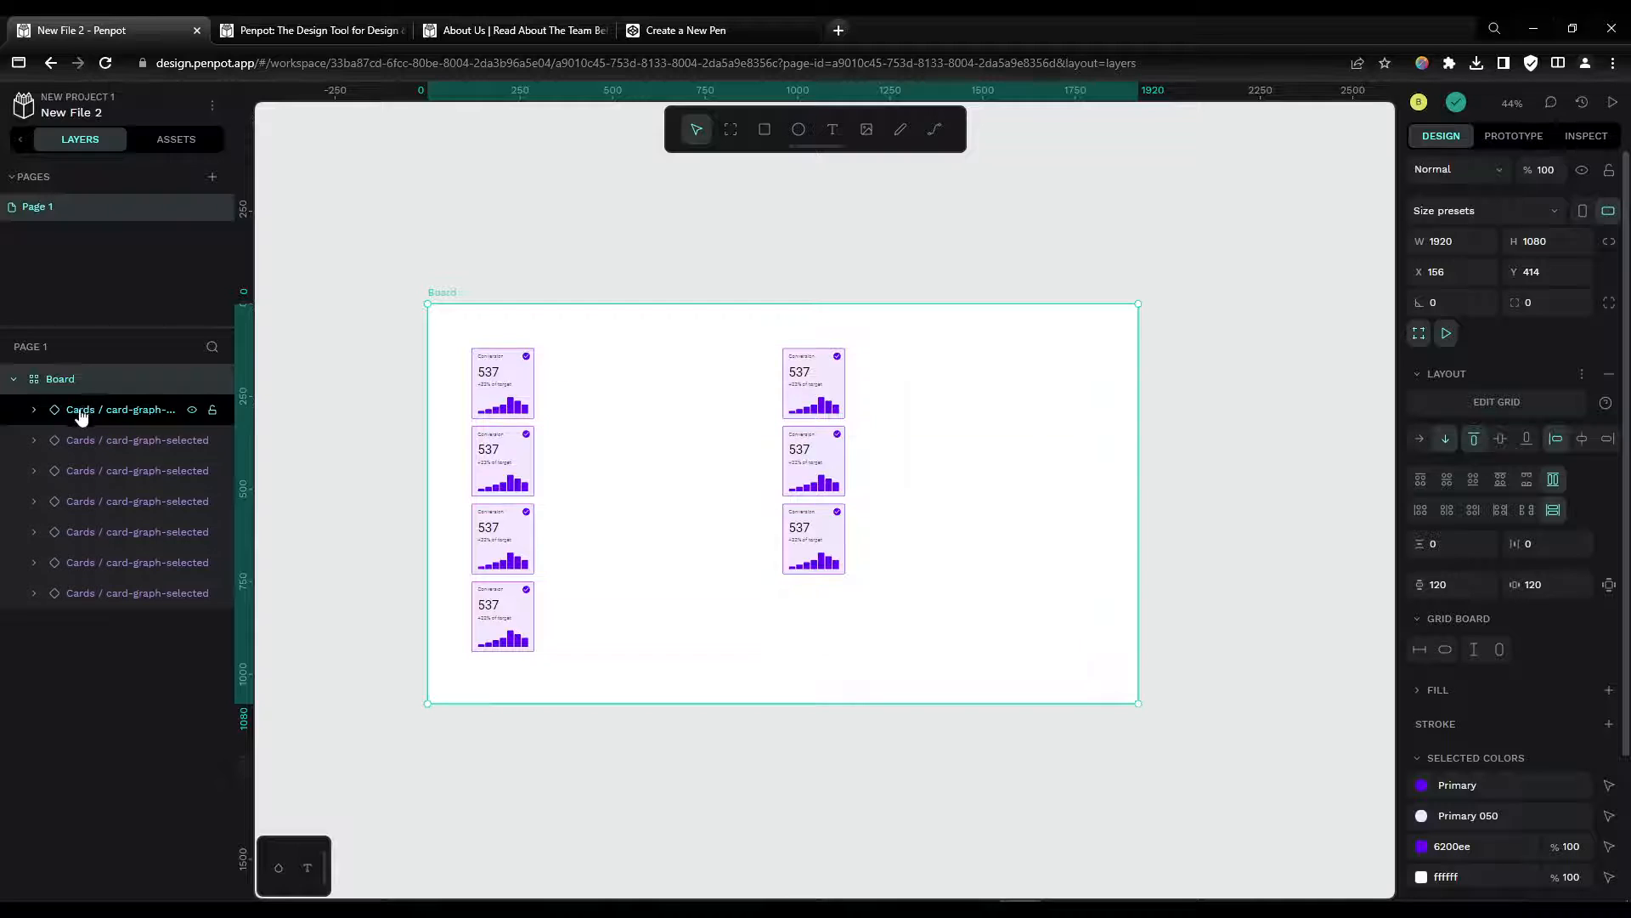
Step: Add two more columns to the board's grid and leave grid editing
left_click(1534, 406)
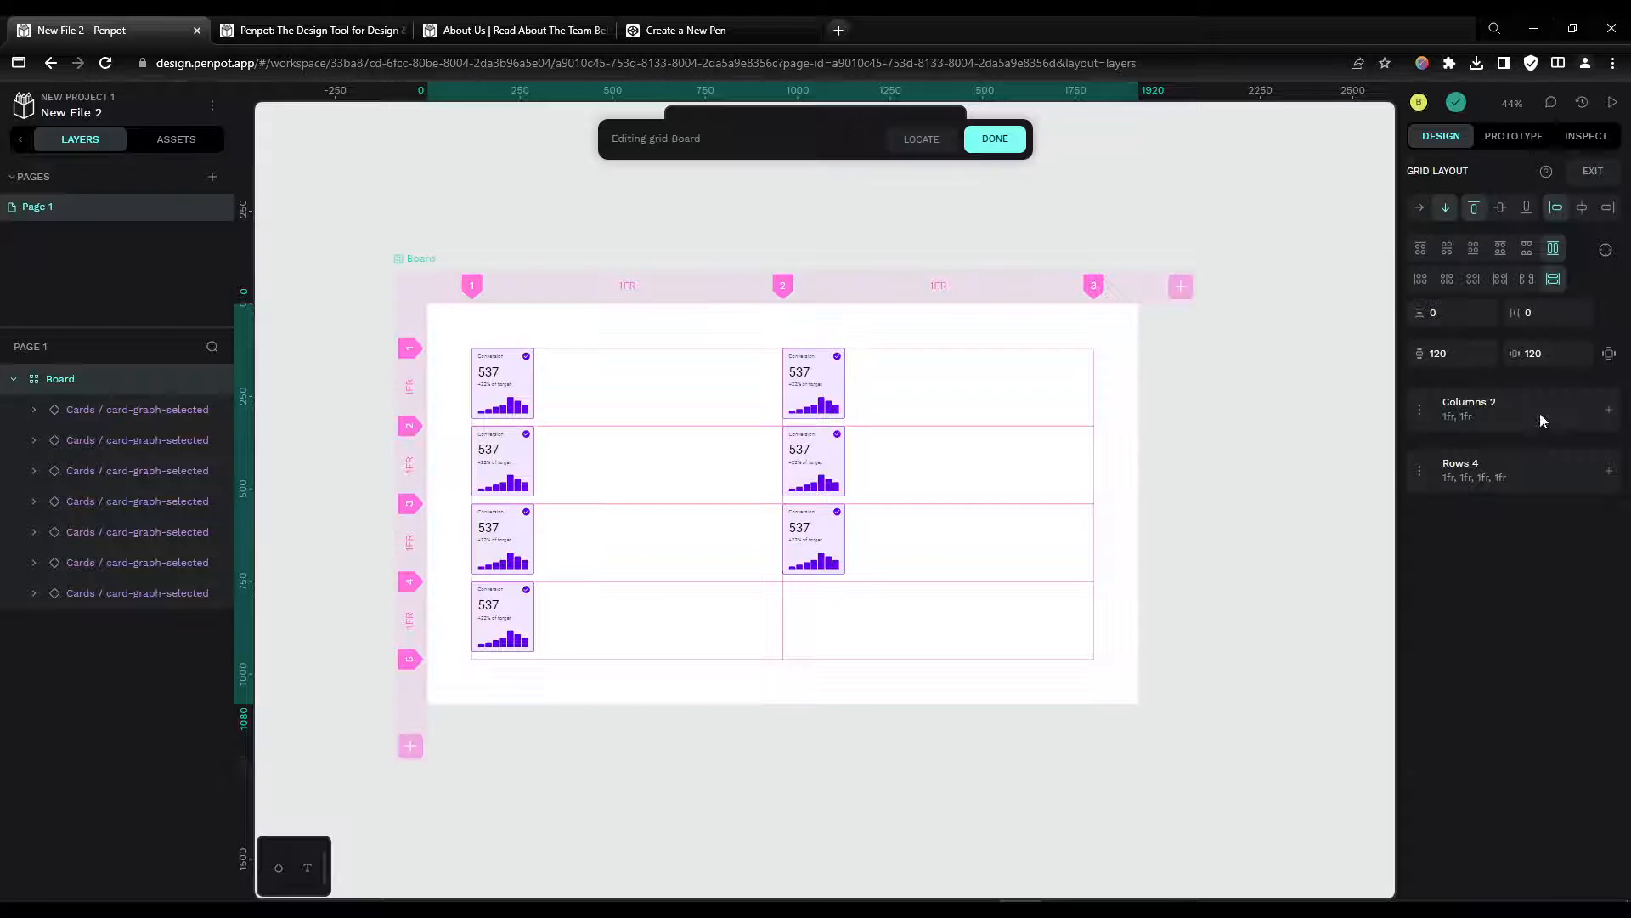
left_click(1180, 287)
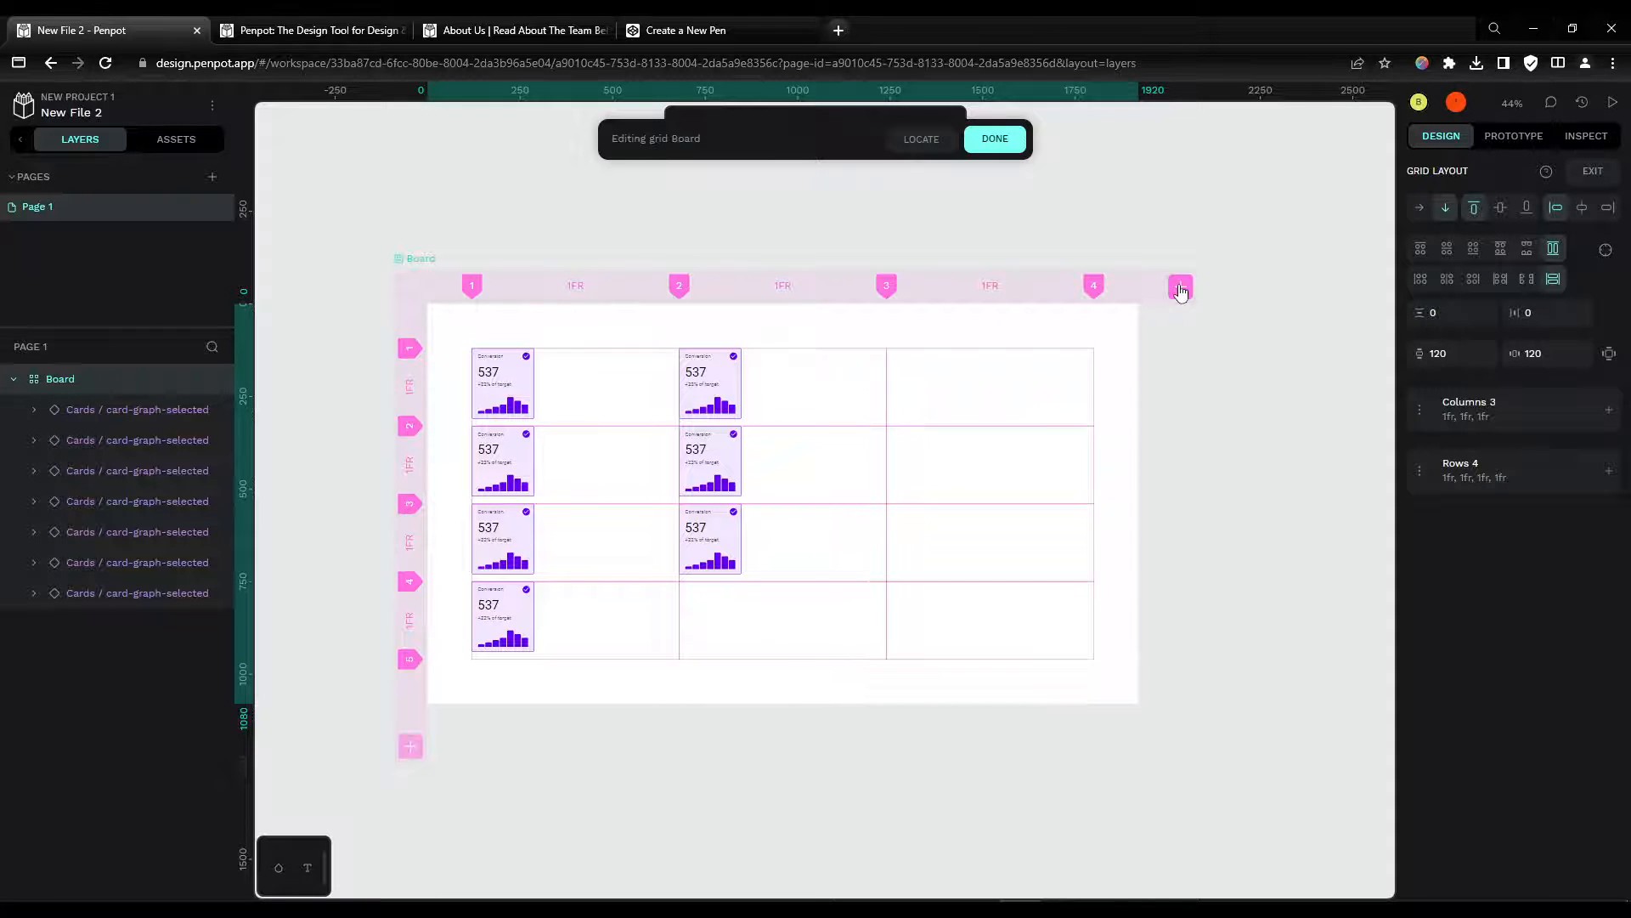
left_click(1180, 289)
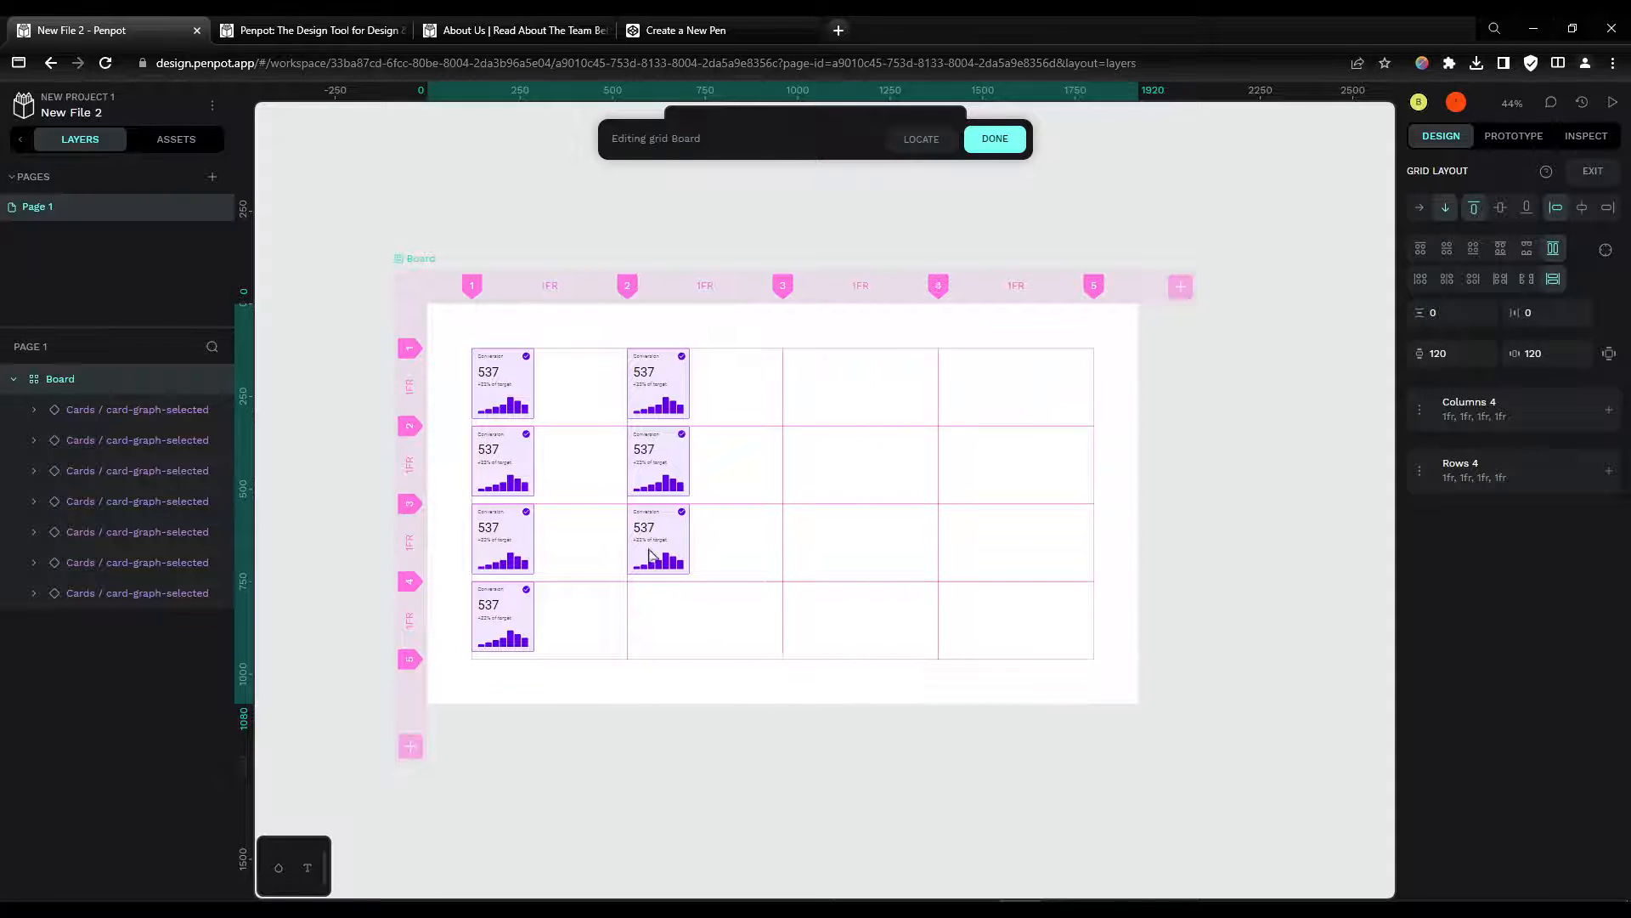
left_click(533, 399)
Step: Select the first card and duplicate it six times to fill the new grid columns
left_click(115, 418)
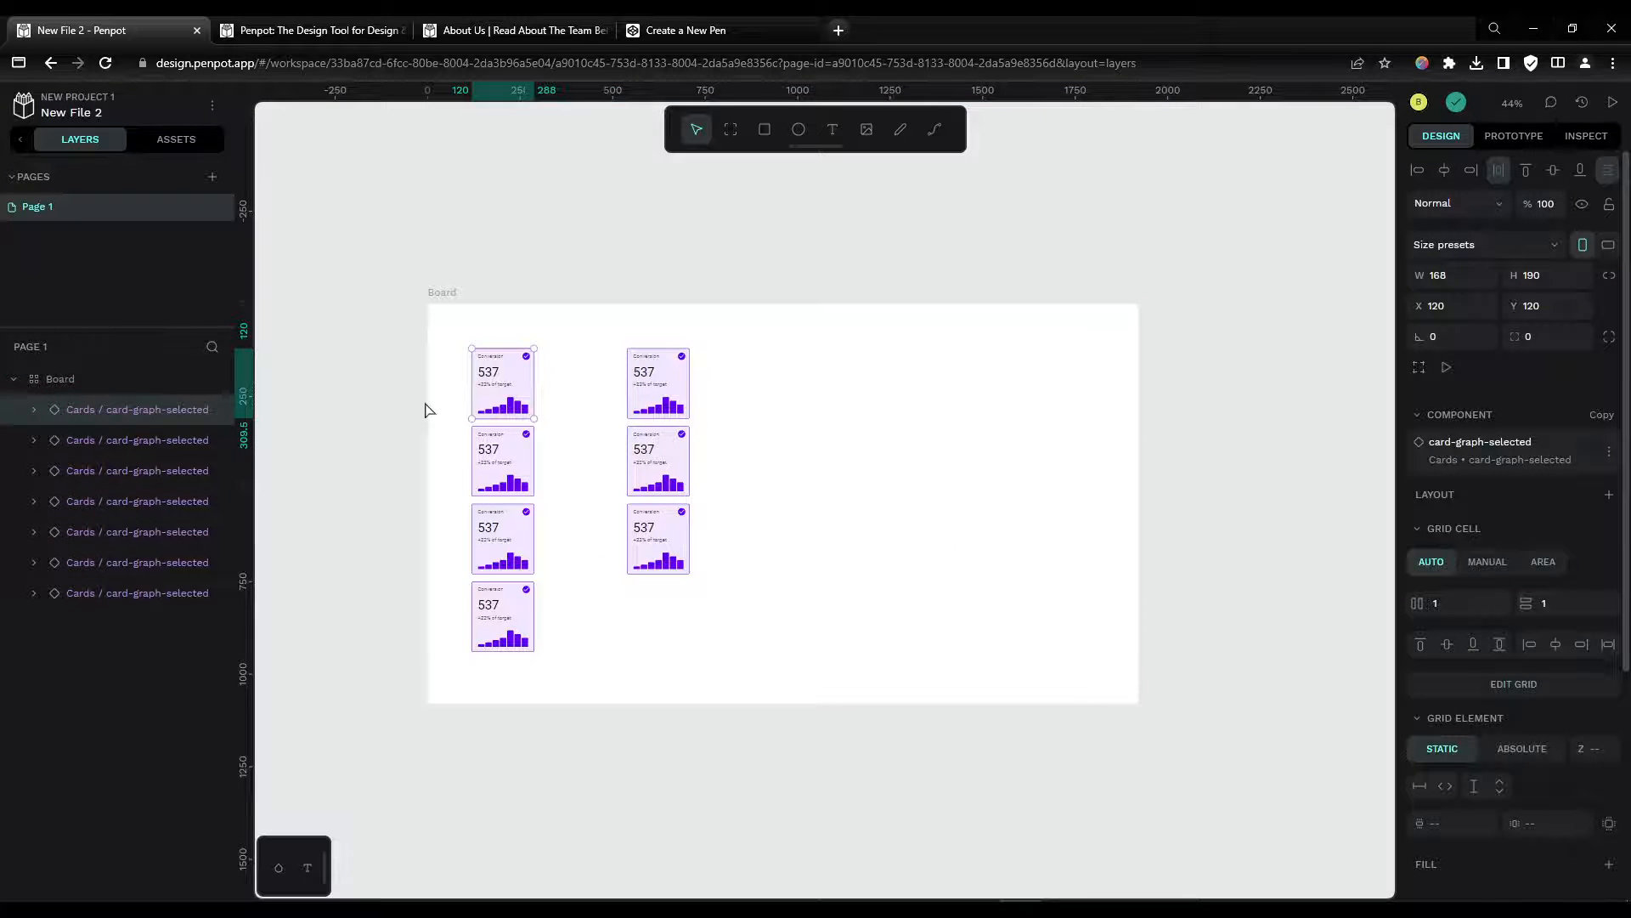
key("ctrl+d")
key("ctrl+d")
key("ctrl+d")
key("ctrl+d")
key("ctrl+d")
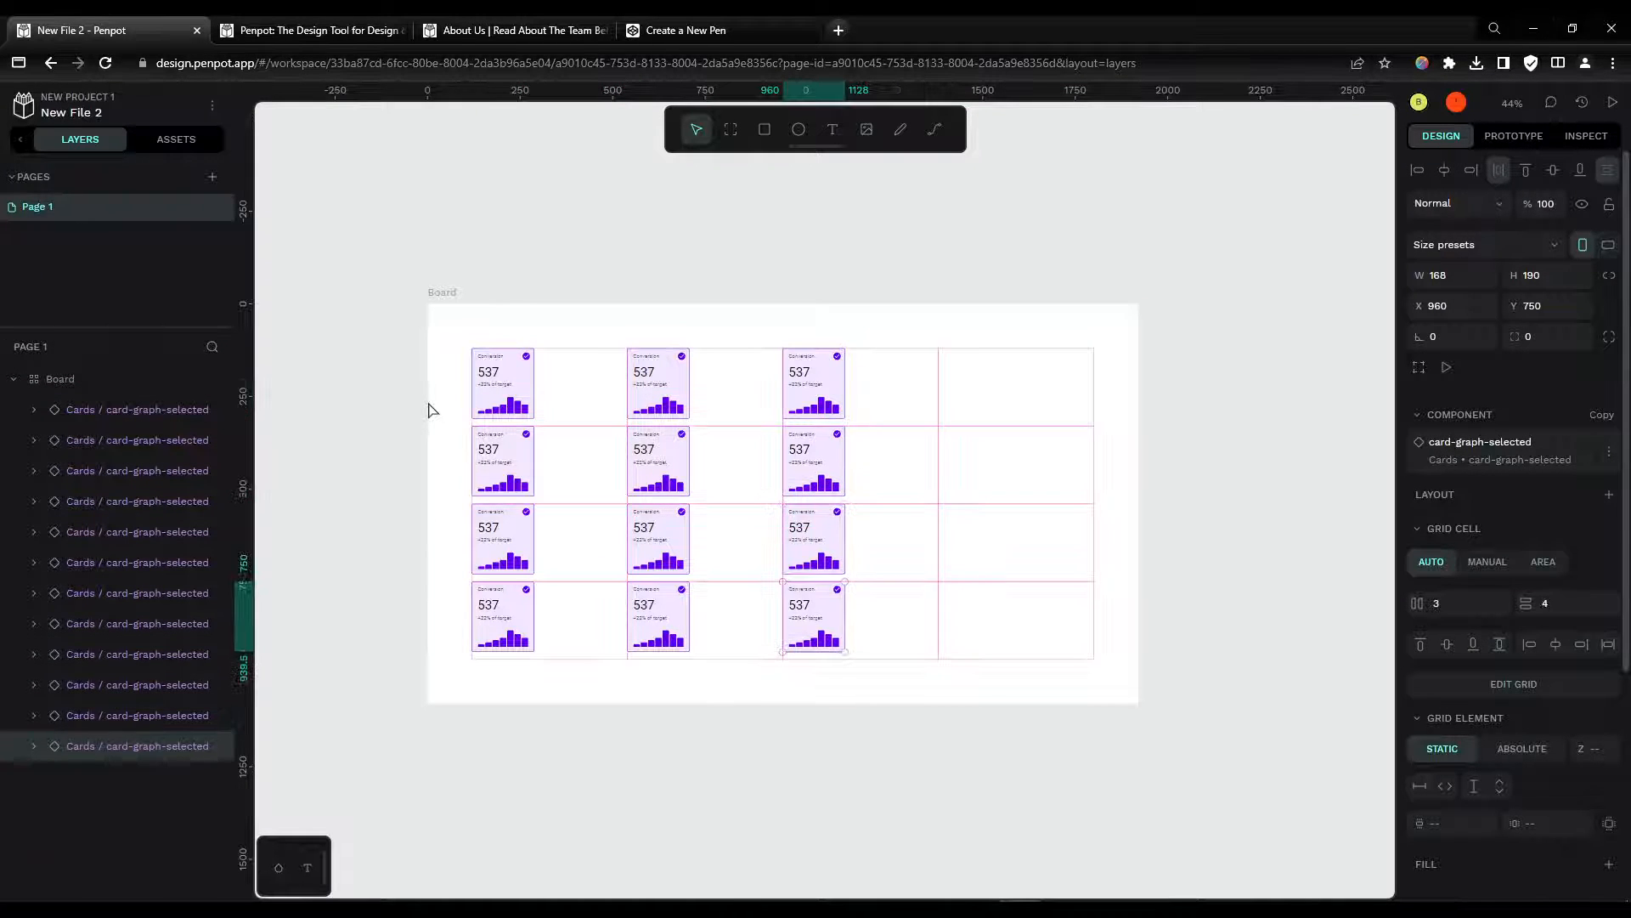
key("ctrl+d")
key("ctrl+d")
key("ctrl+d")
key("ctrl+d")
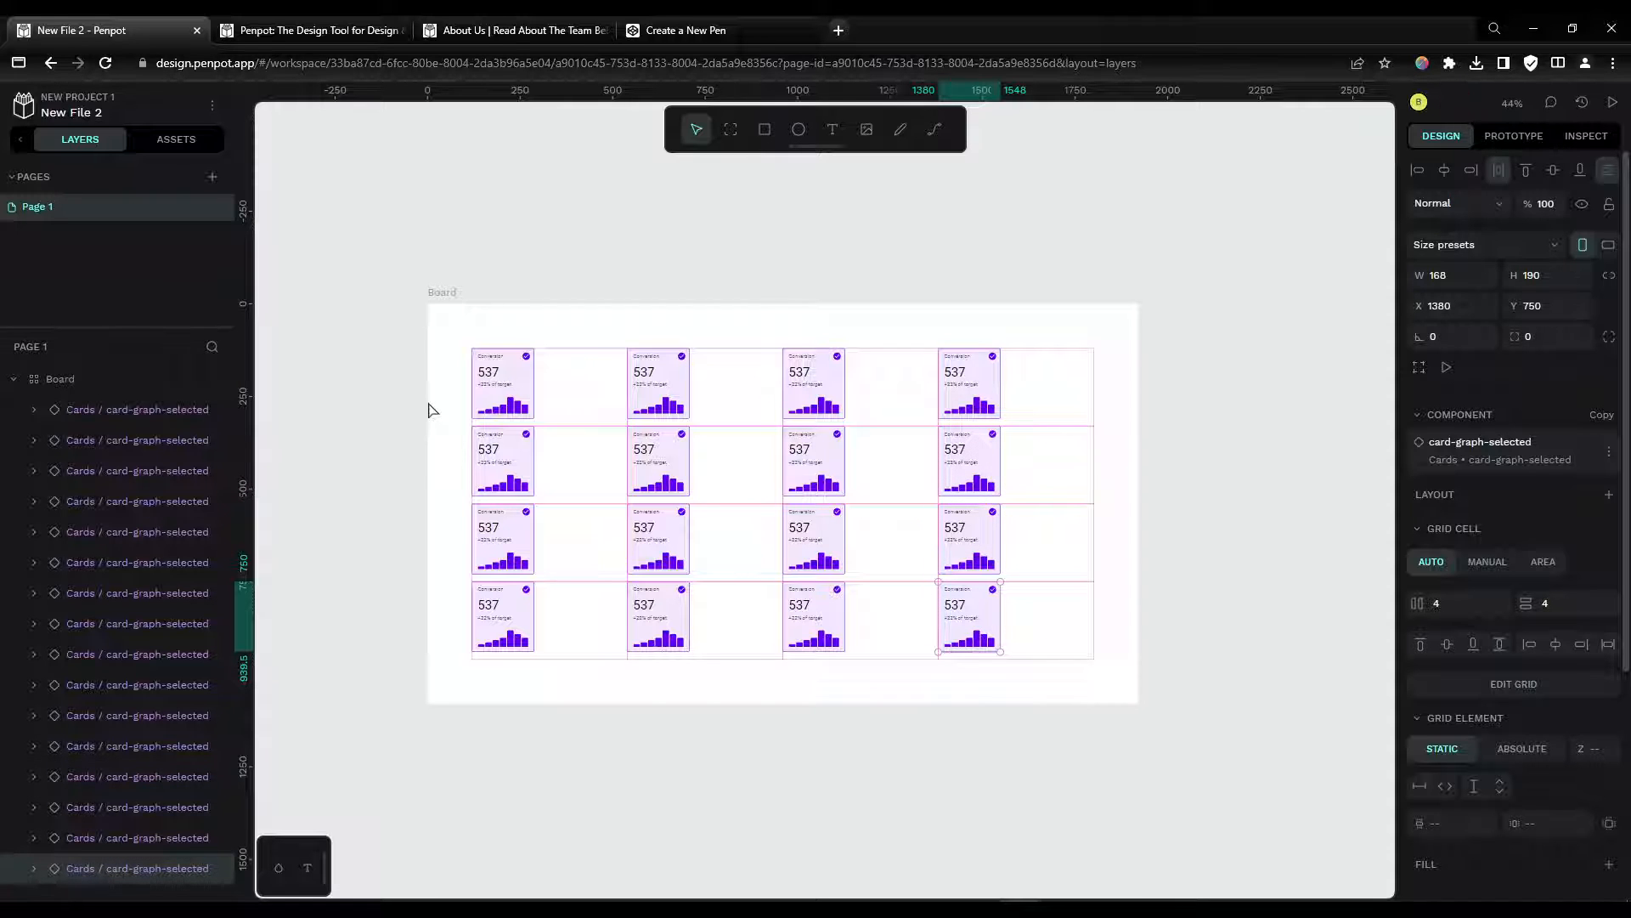
Step: Undo the last three changes
key("ctrl+z")
key("ctrl+z")
key("ctrl+z")
key("ctrl+z")
key("ctrl+z")
key("ctrl+z")
key("ctrl+z")
key("ctrl+z")
key("ctrl+z")
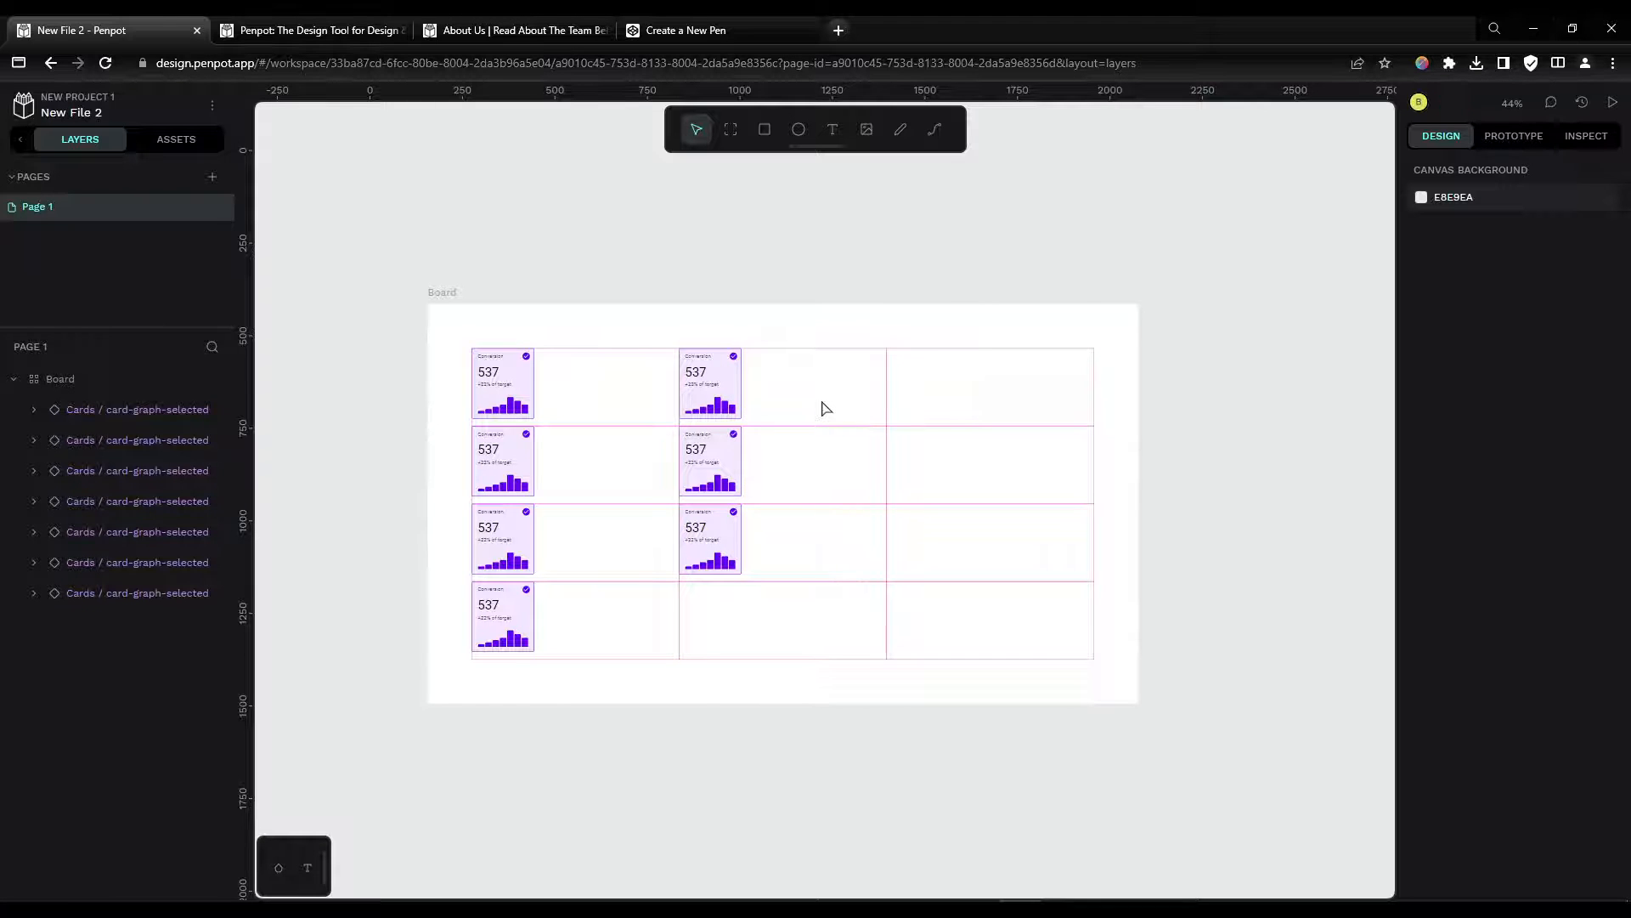
Step: Select the board and set its grid layout direction to row
left_click(516, 466)
left_click(193, 379)
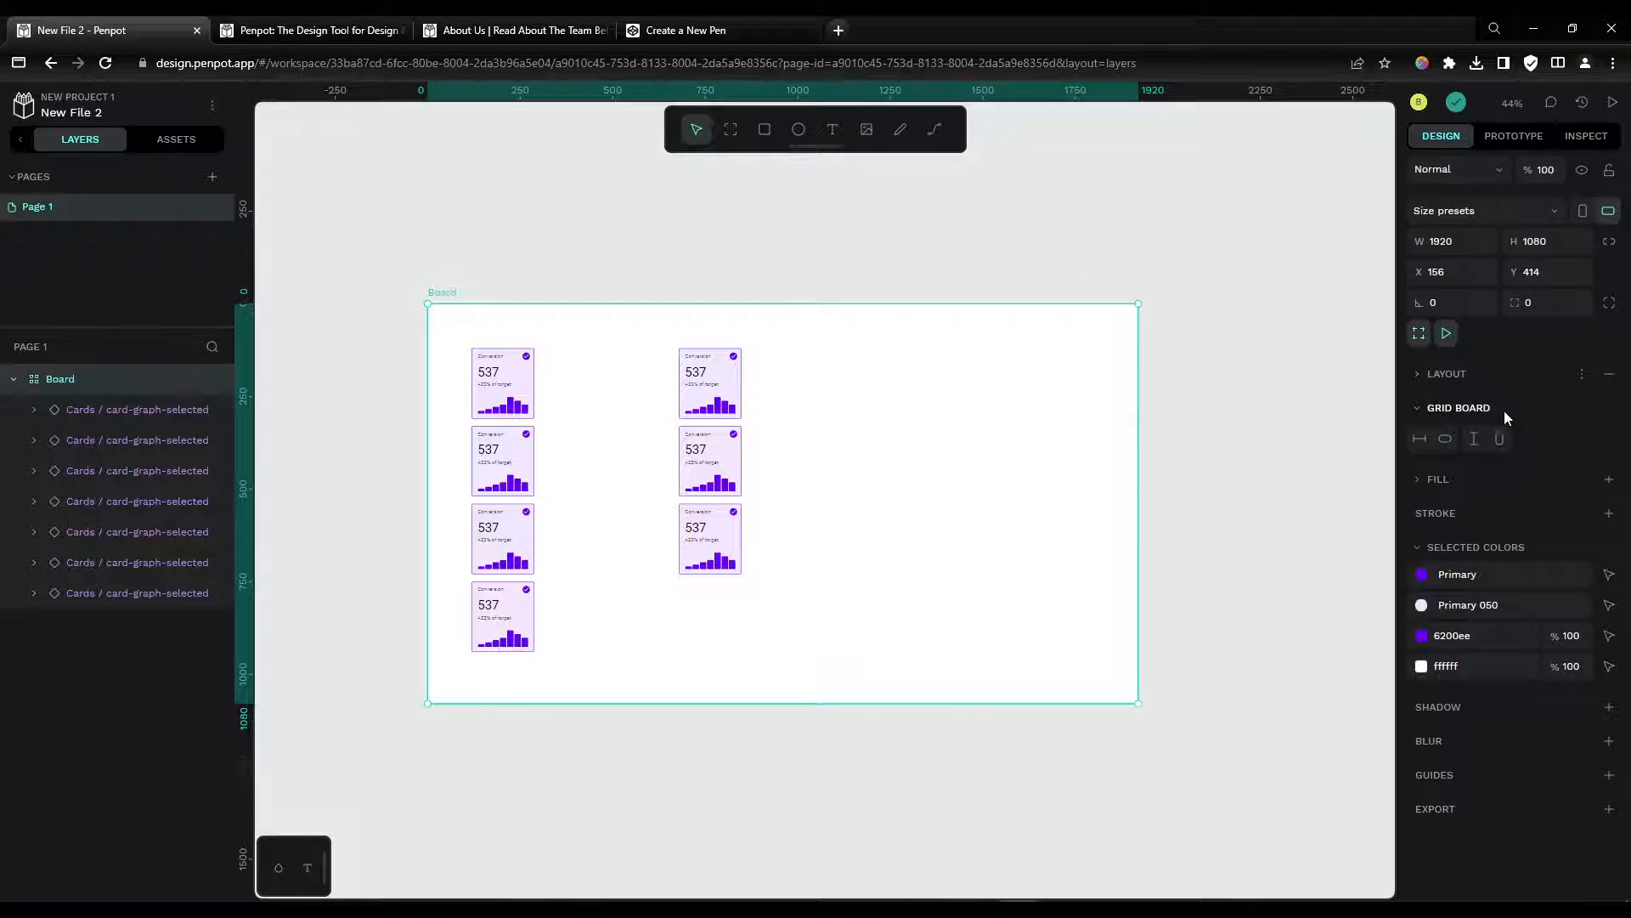
left_click(1416, 374)
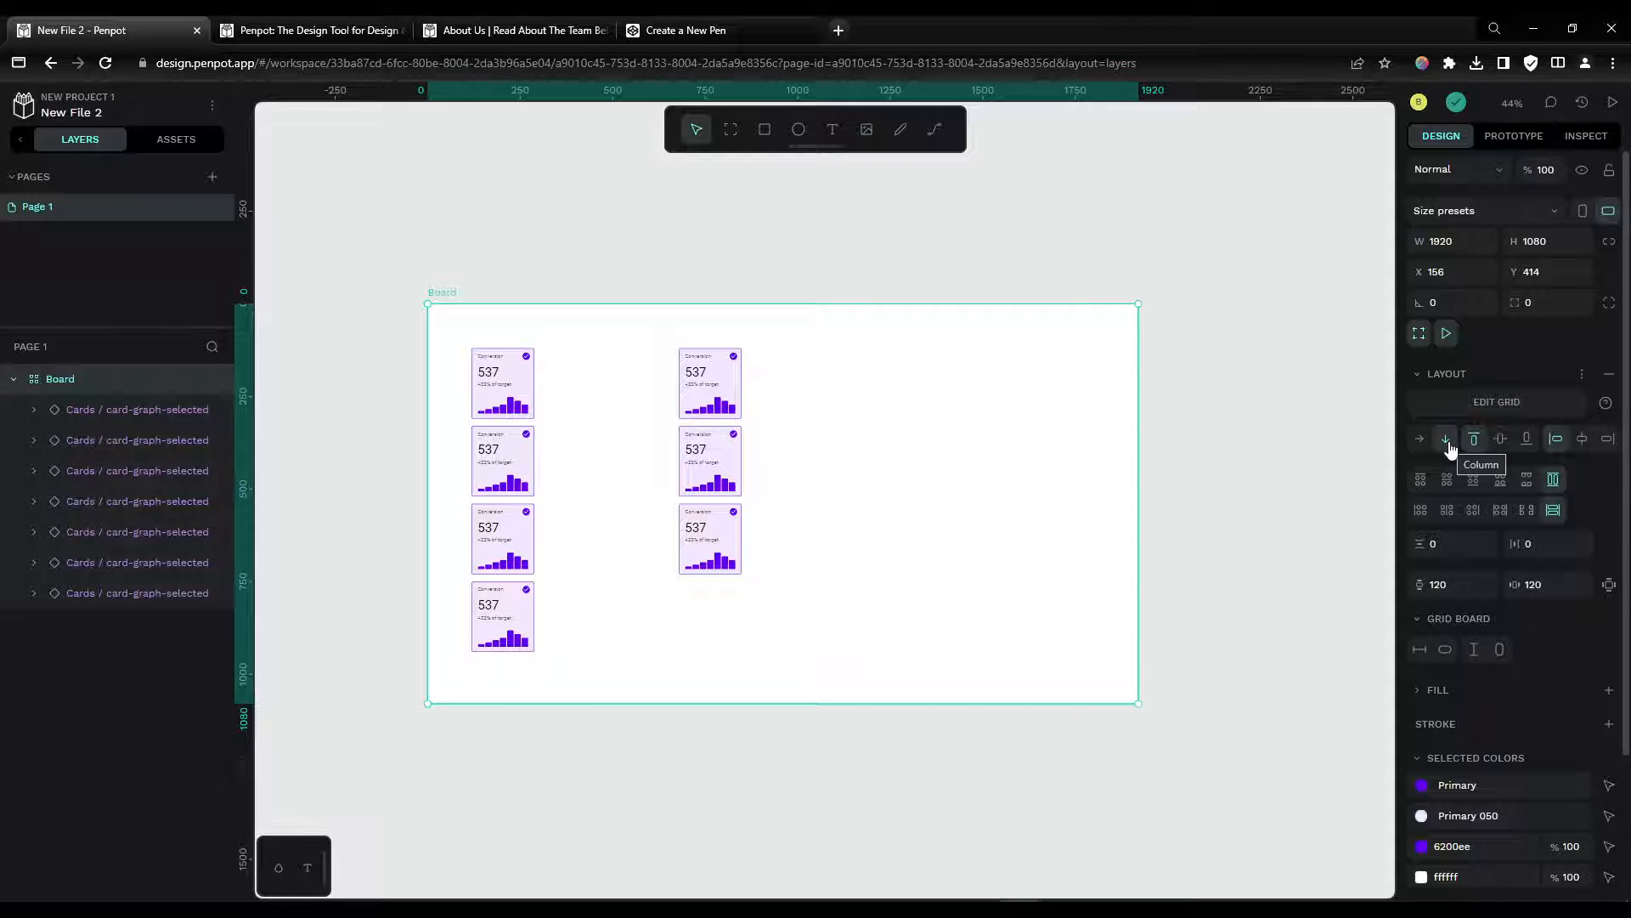
left_click(1419, 439)
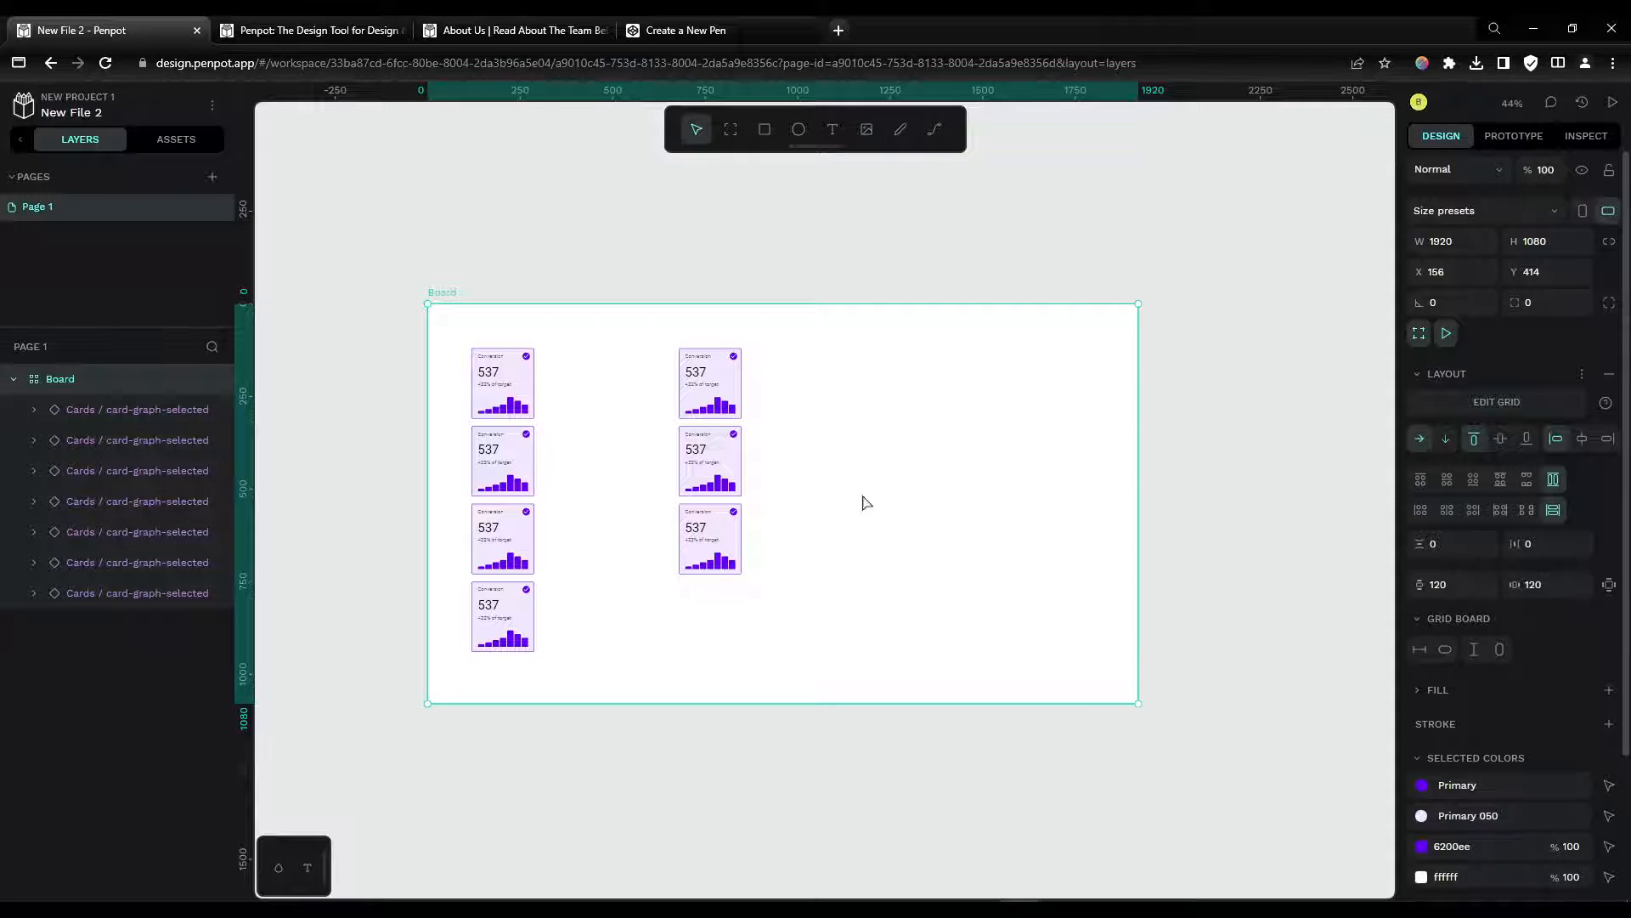
Step: Duplicate the card in the second column five times to fill the remaining grid cells
left_click(723, 377)
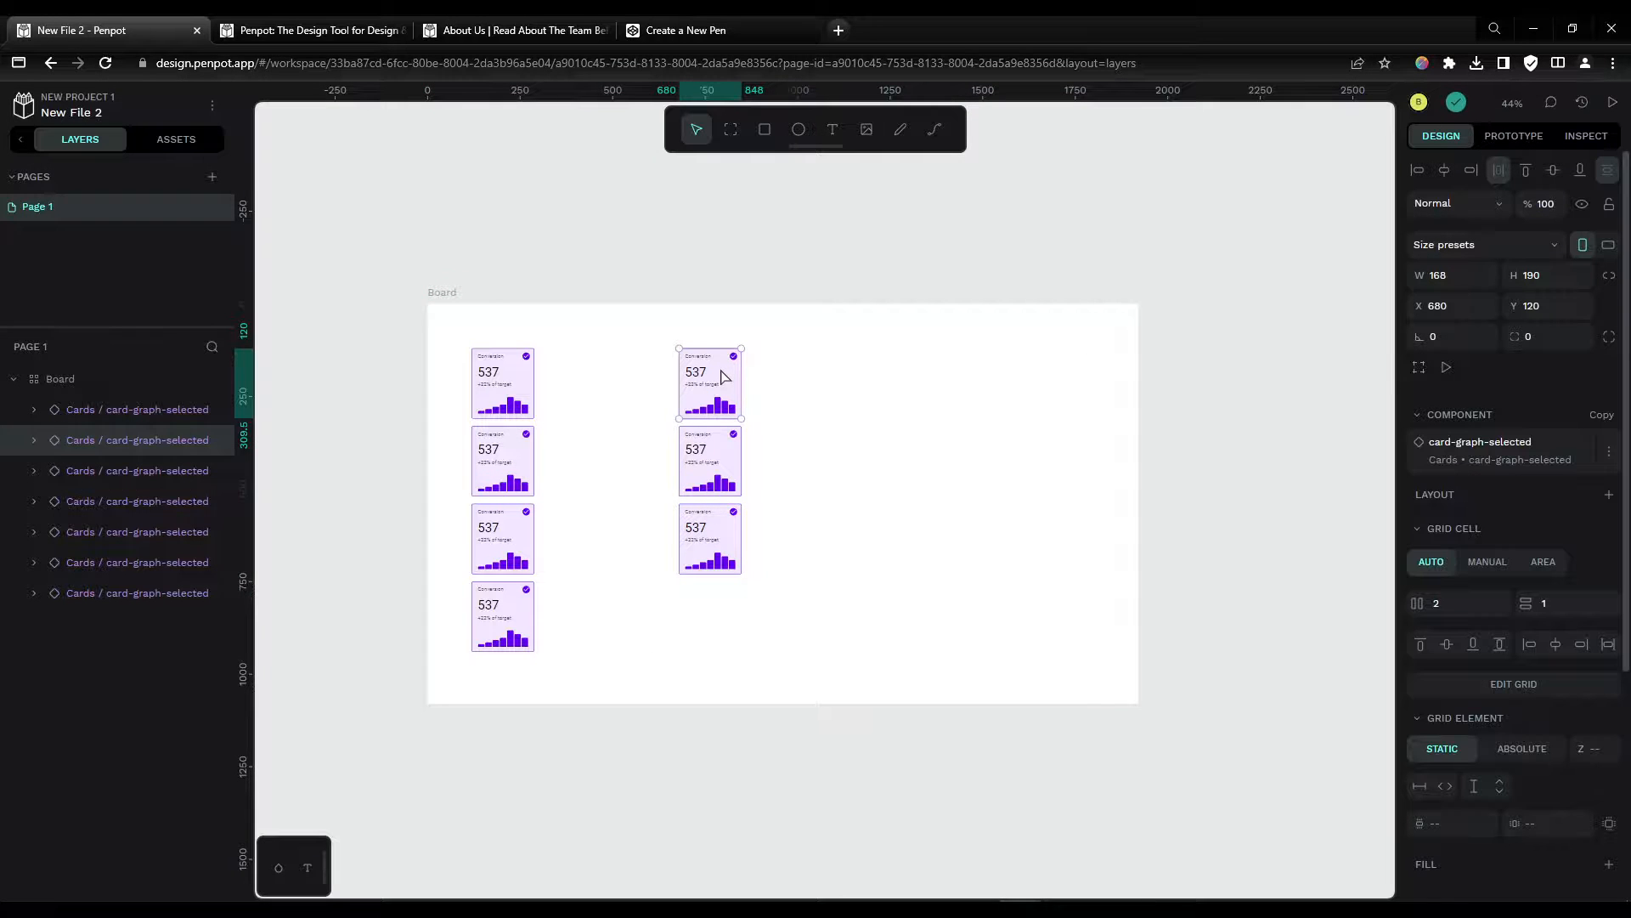
key("ctrl+d")
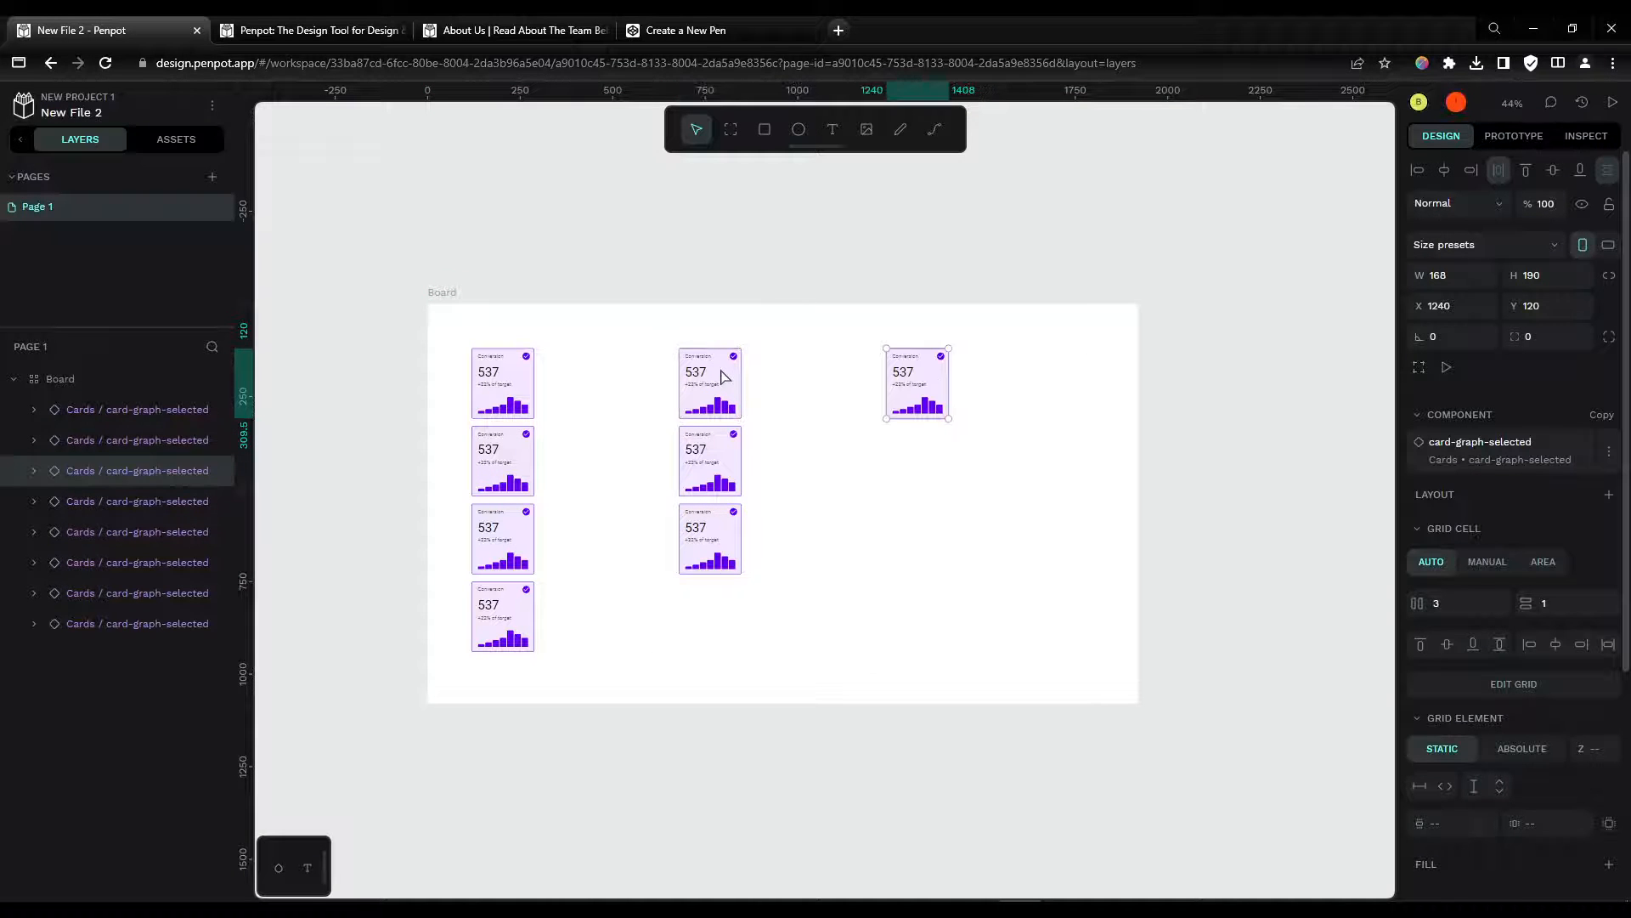
key("ctrl+d")
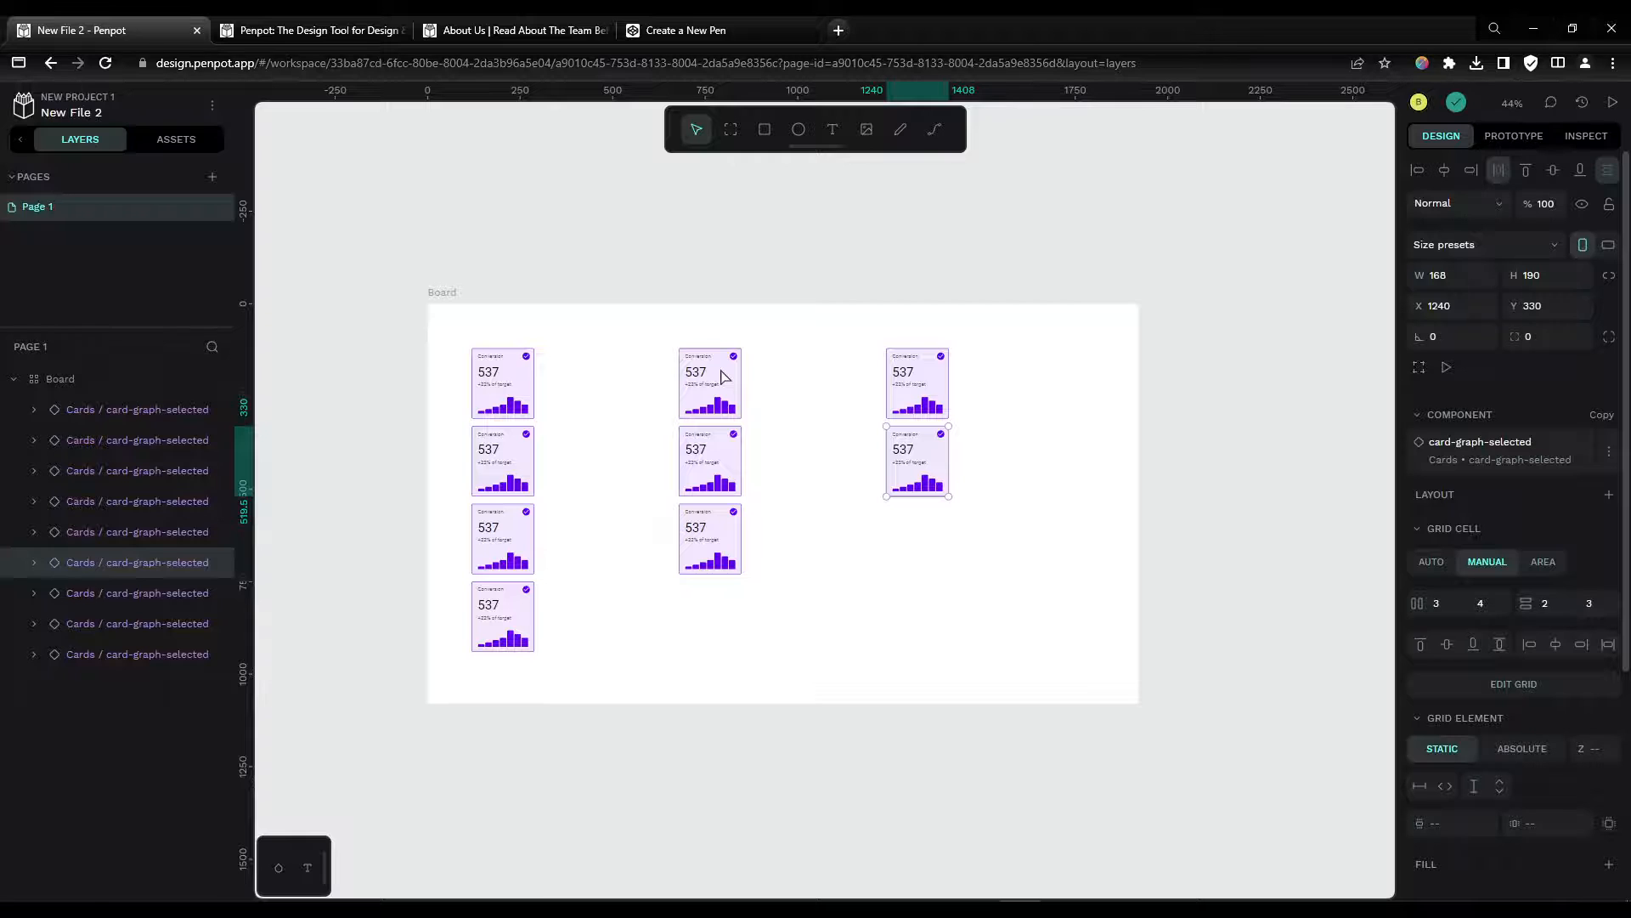
key("ctrl+d")
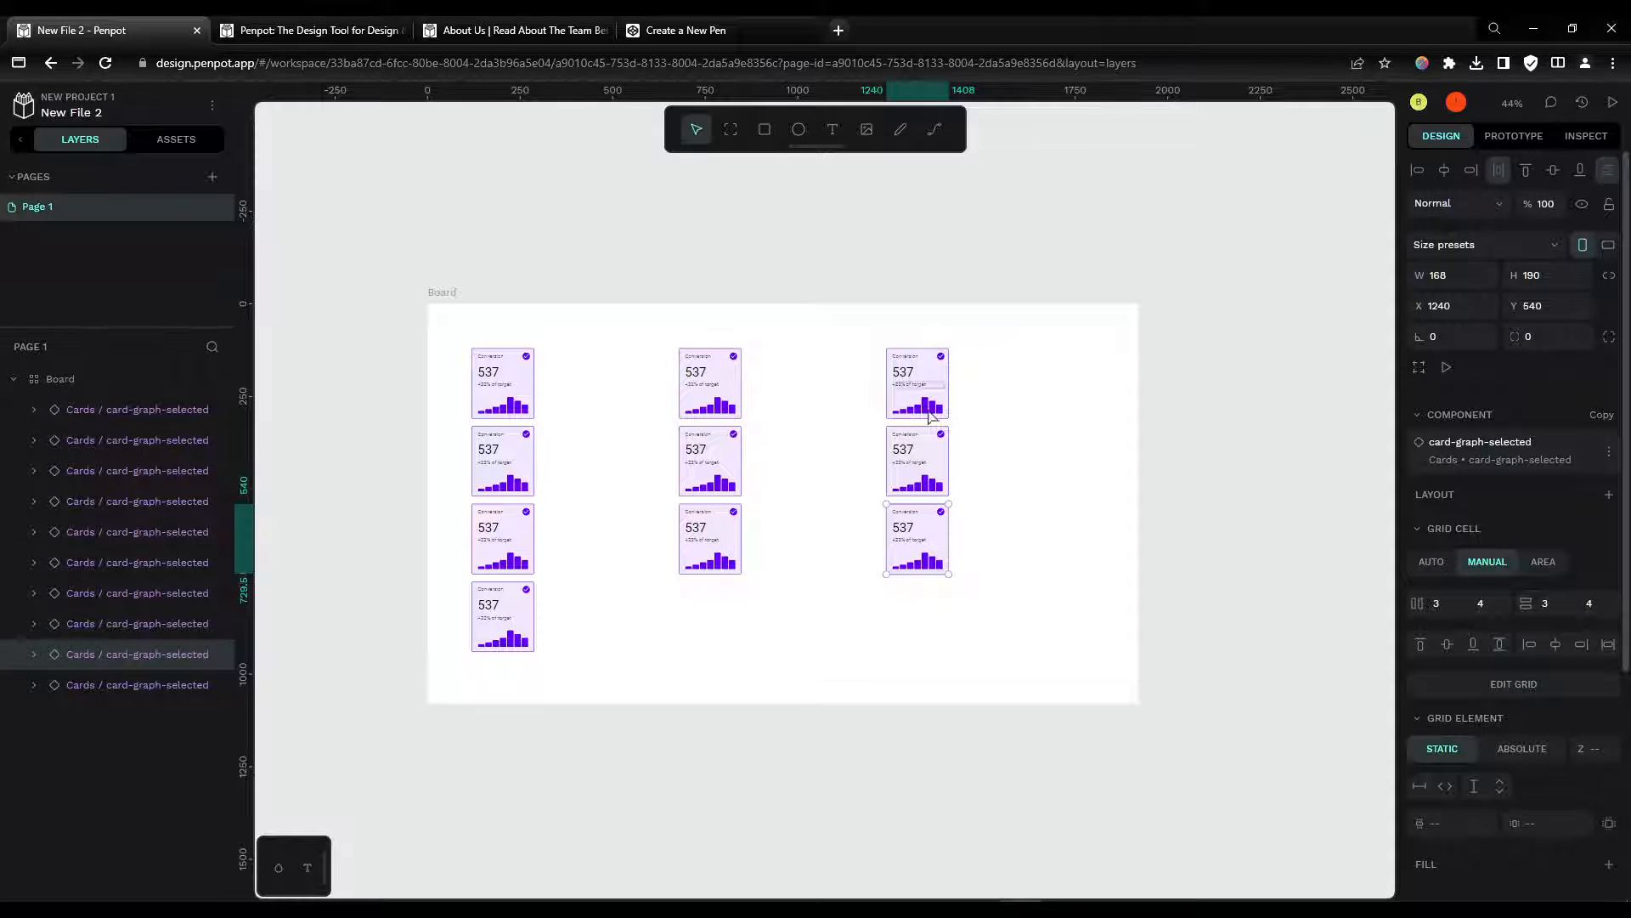
key("ctrl+d")
key("ctrl+d")
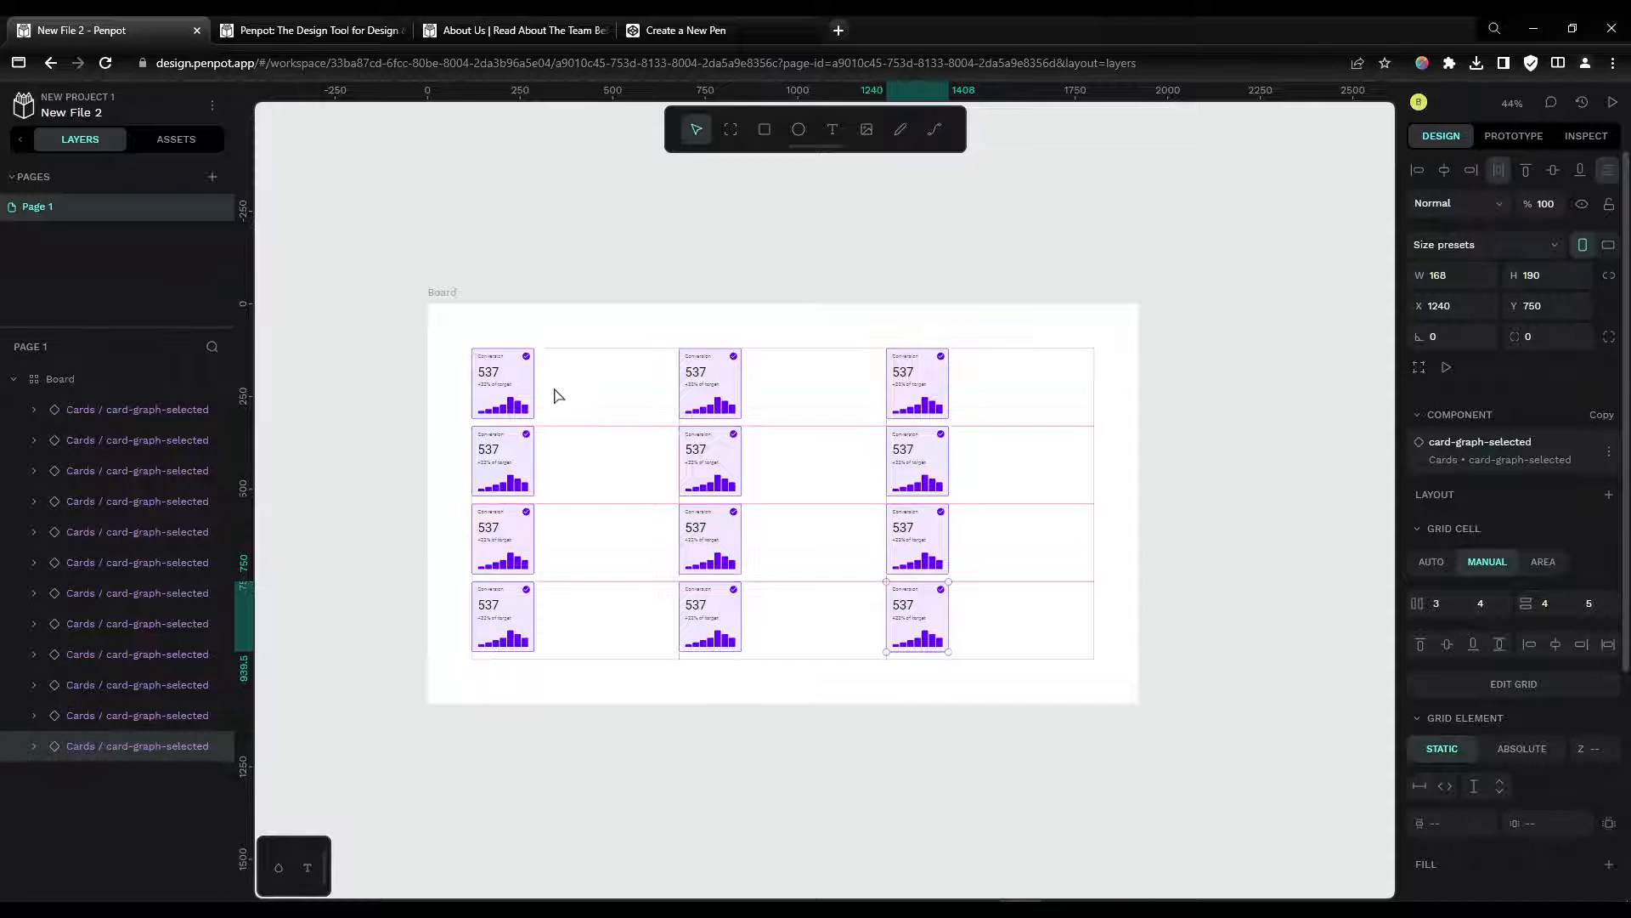
Step: Set the first card to fill its grid cell's width and height
left_click(127, 409)
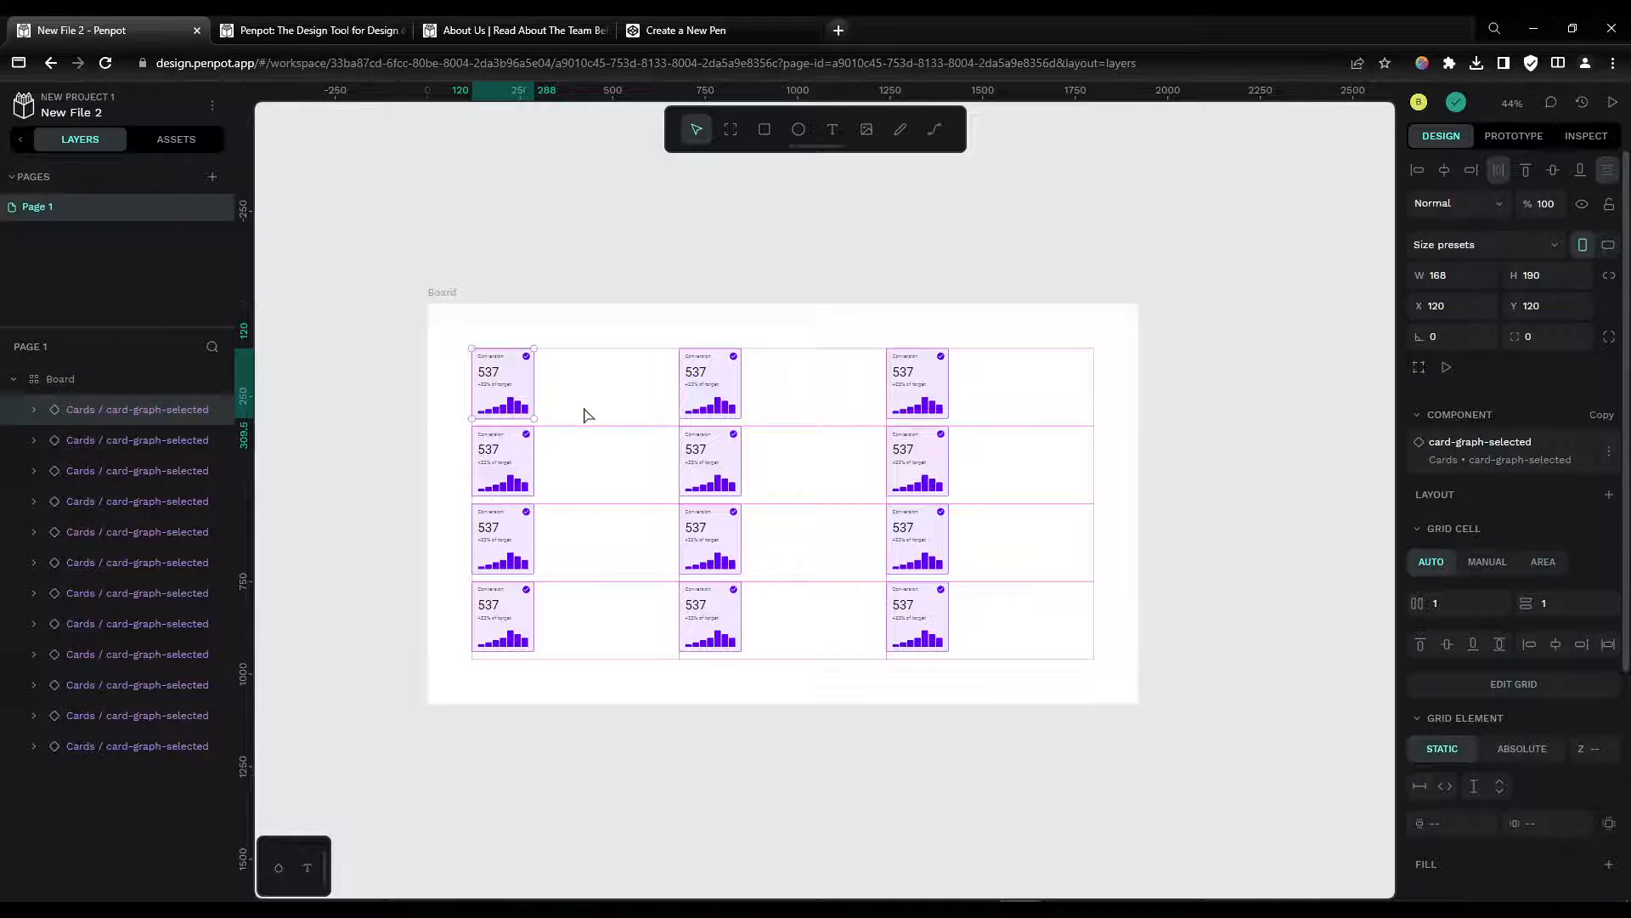
scroll(1466, 643, "down", 2)
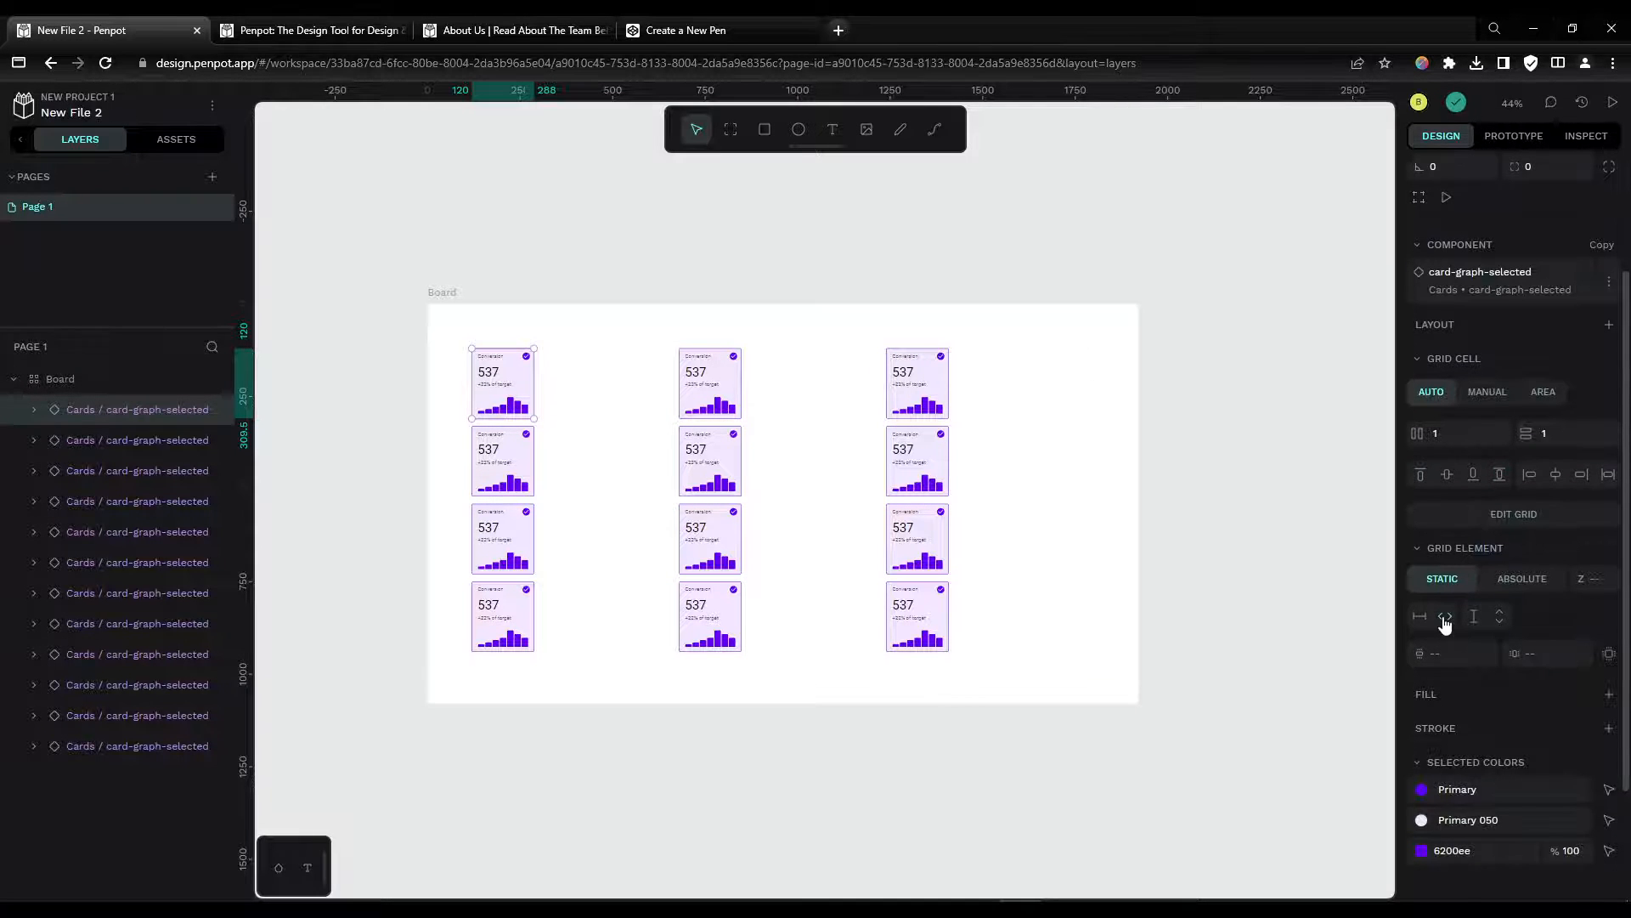
left_click(1446, 617)
left_click(1499, 618)
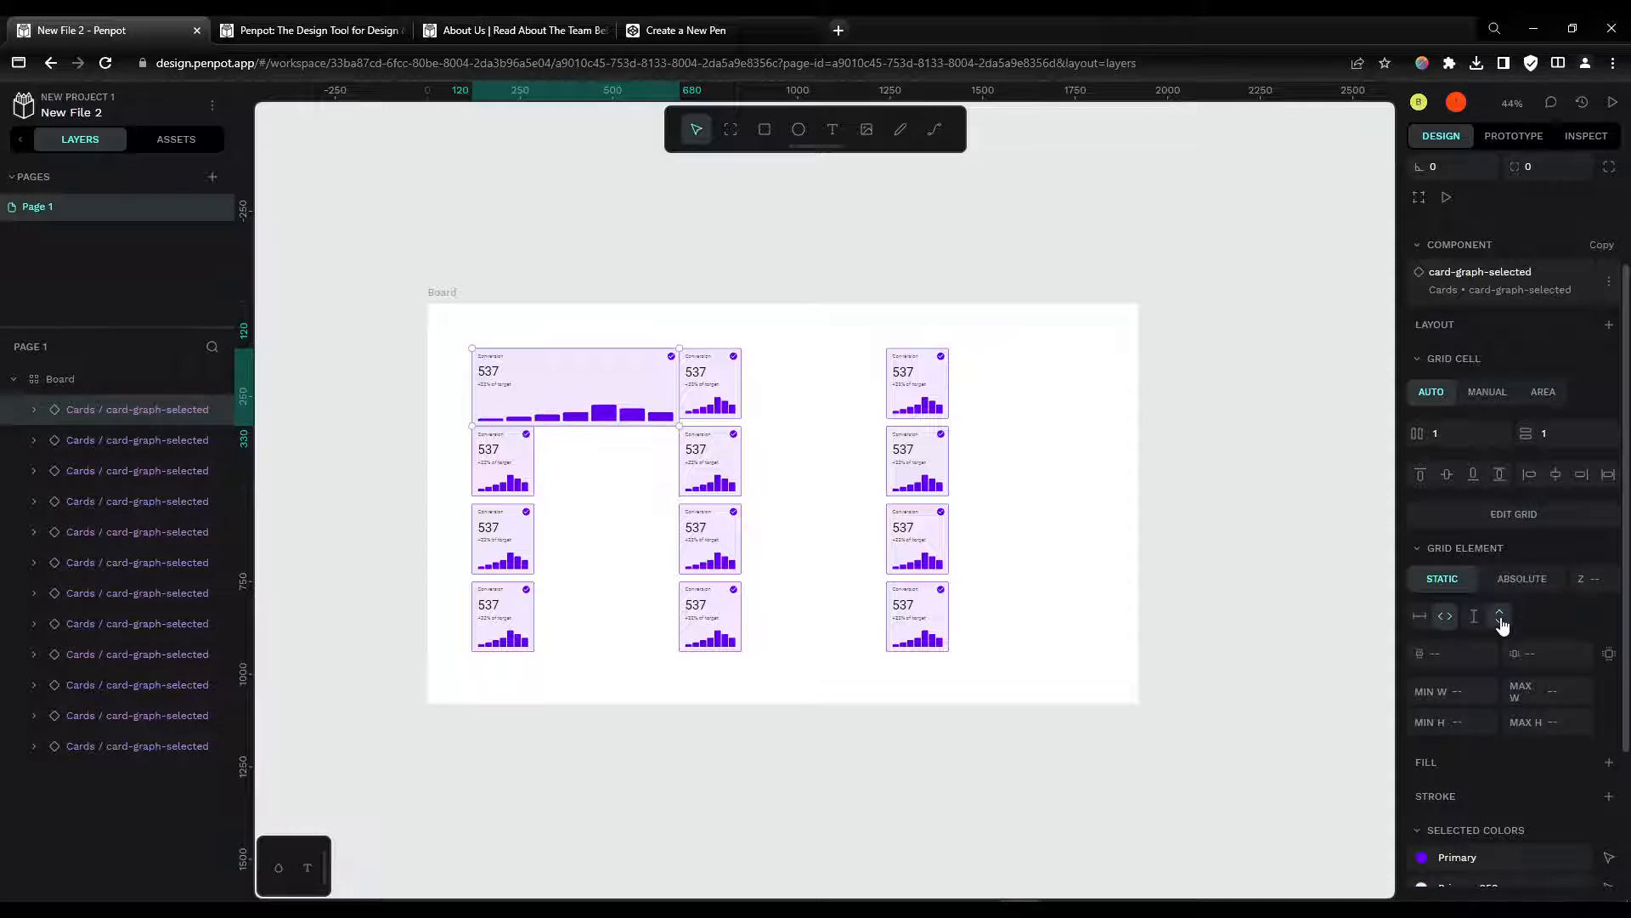
Step: Delete all the other cards, keeping only the stretched first card
left_click(127, 441)
left_click(96, 748, "shift")
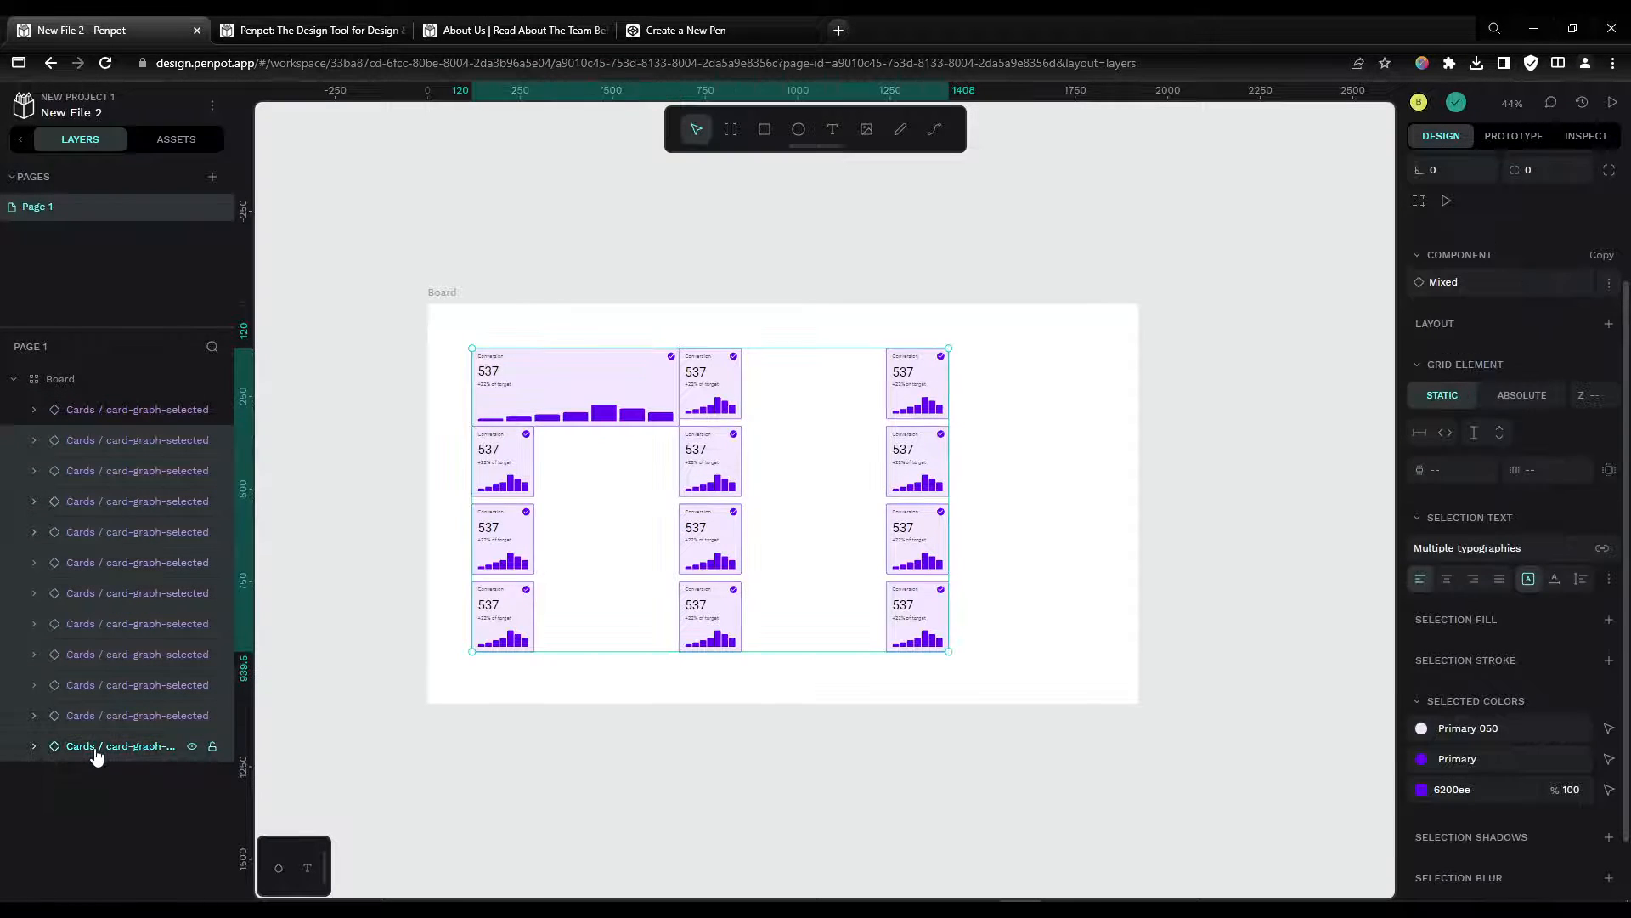
key("Delete")
Step: Duplicate the stretched card repeatedly to fill all twelve grid cells
left_click(127, 416)
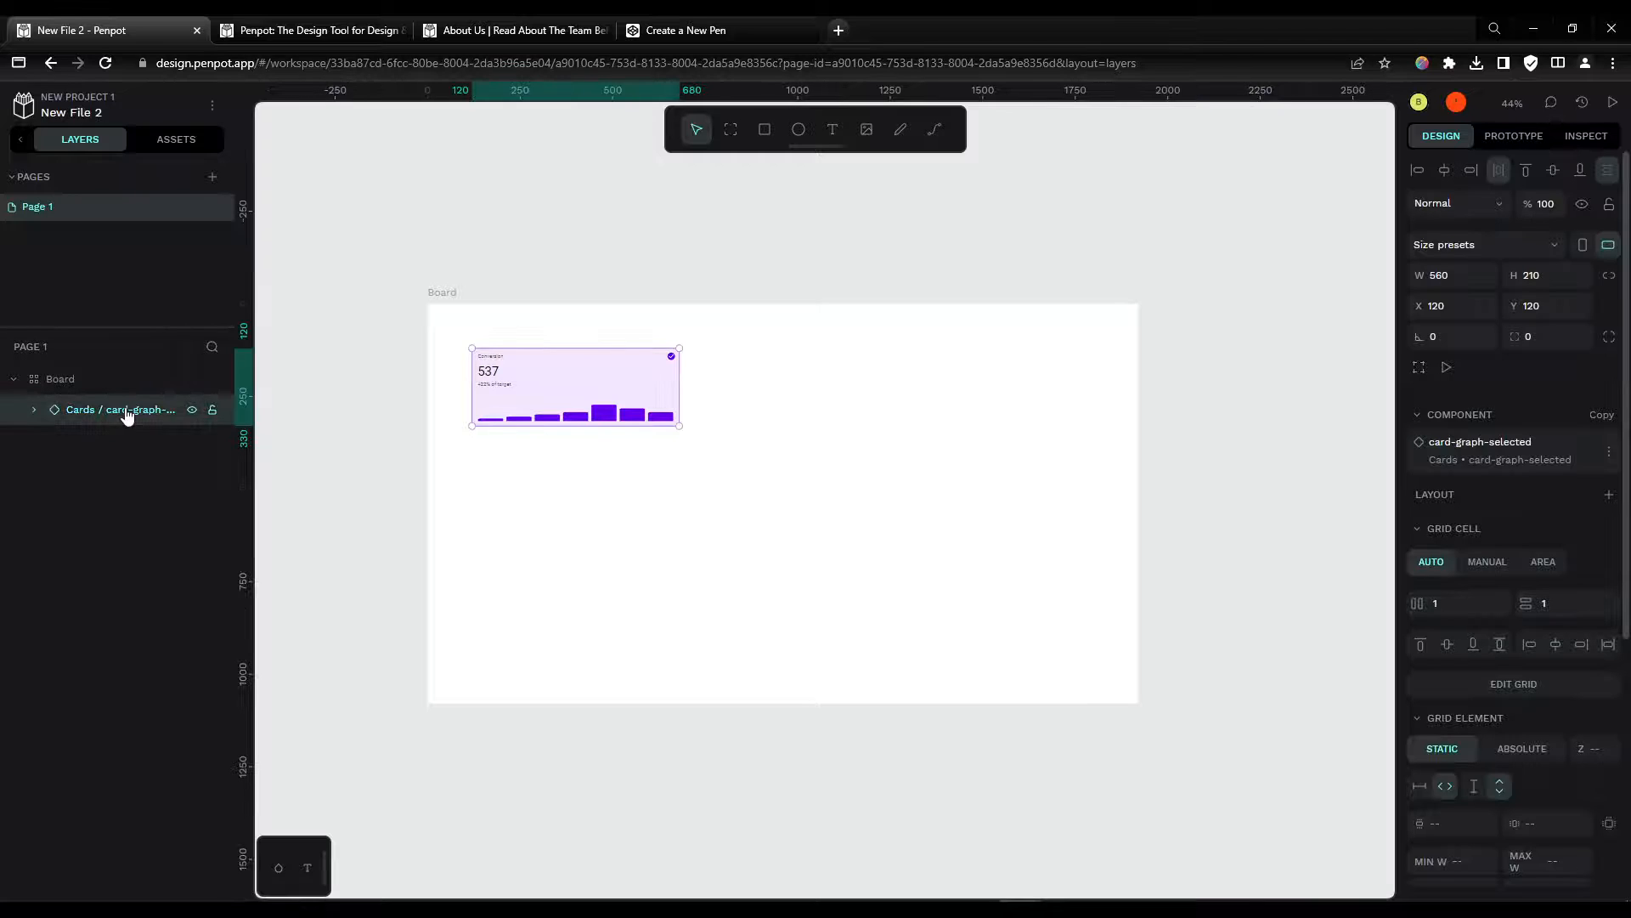
key("ctrl+d")
key("ctrl+d")
key("ctrl+d")
key("ctrl+d")
key("ctrl+d")
key("ctrl+d")
key("ctrl+d")
key("ctrl+d")
key("ctrl+d")
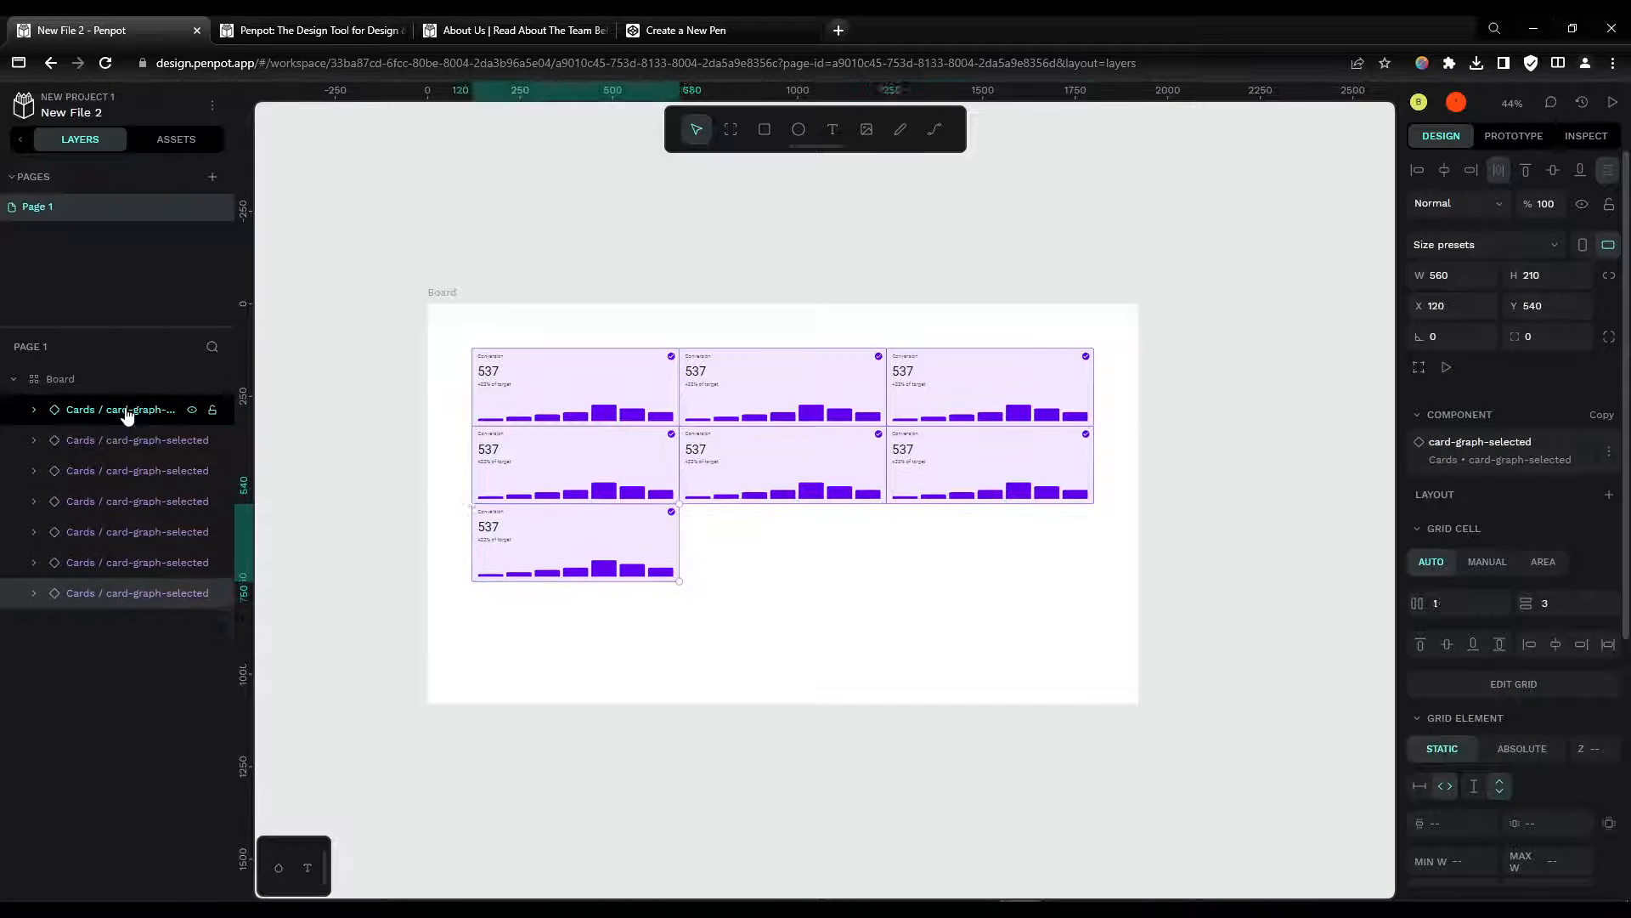
key("ctrl+d")
key("ctrl+d")
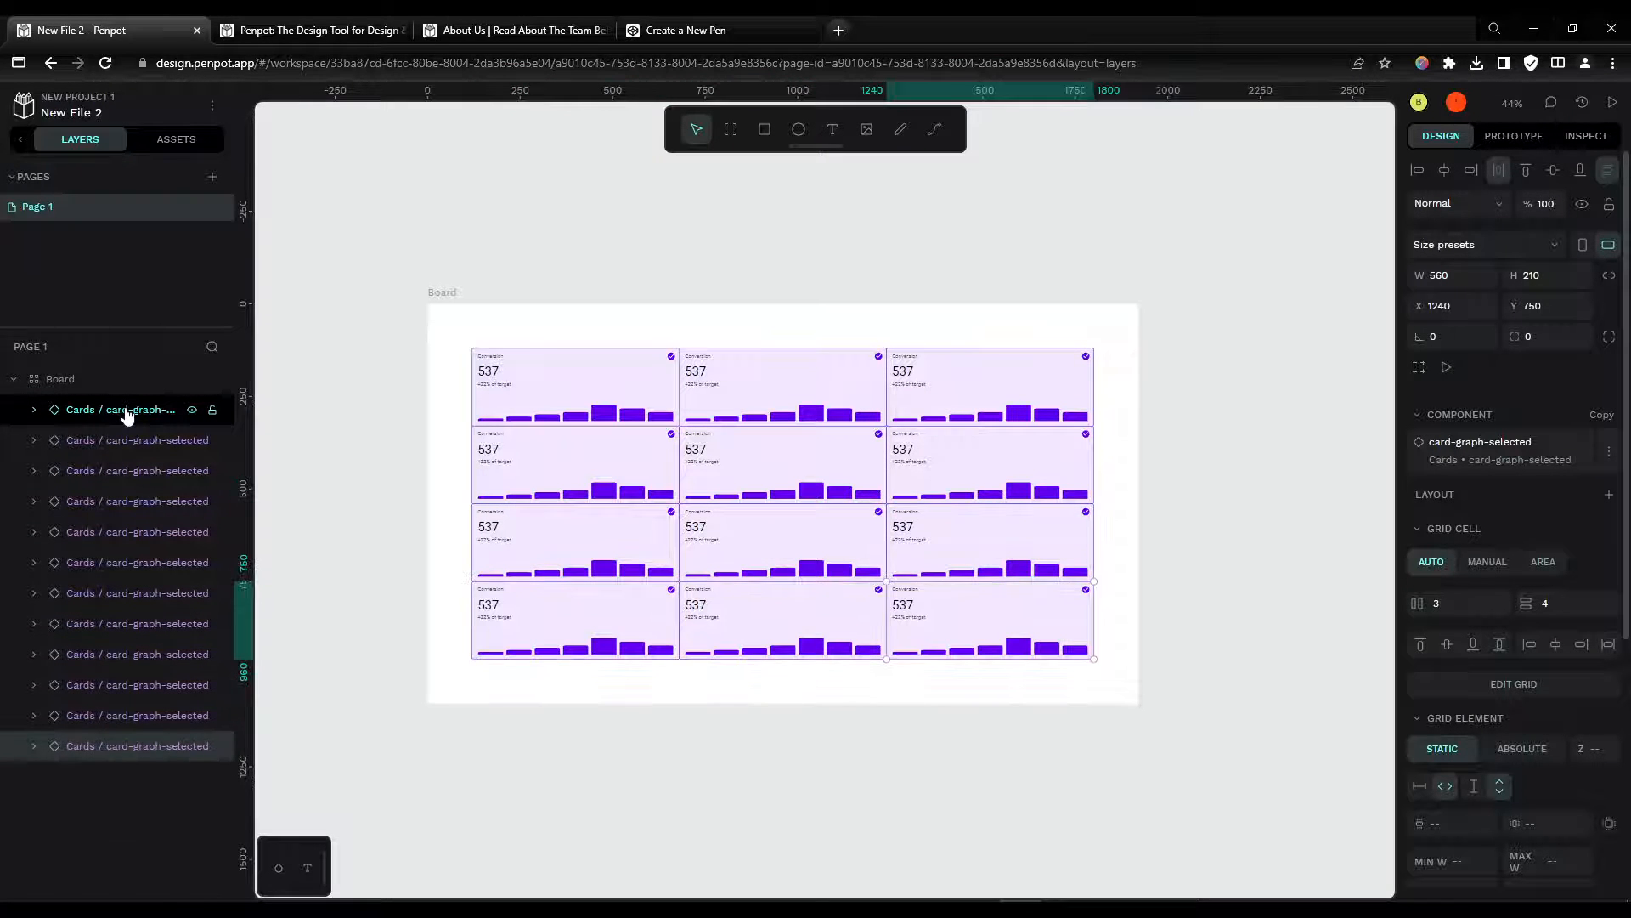
Step: Select the middle-column and third-row cards and change their light background colour to #c8fff4
left_click(129, 412)
left_click(730, 408)
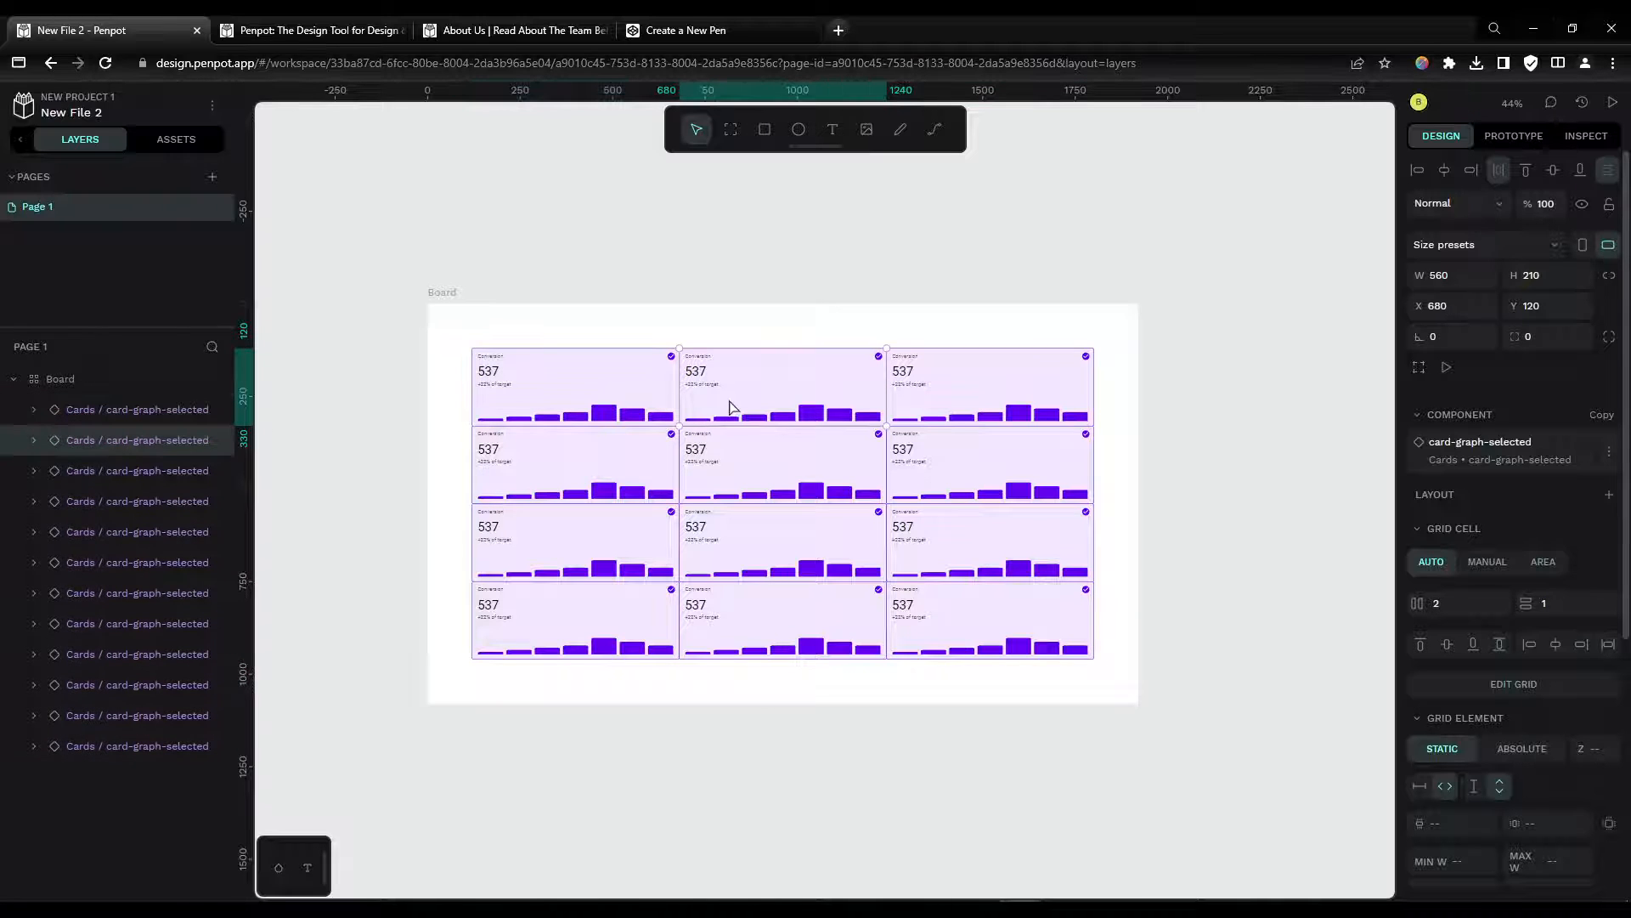
left_click(762, 462, "shift")
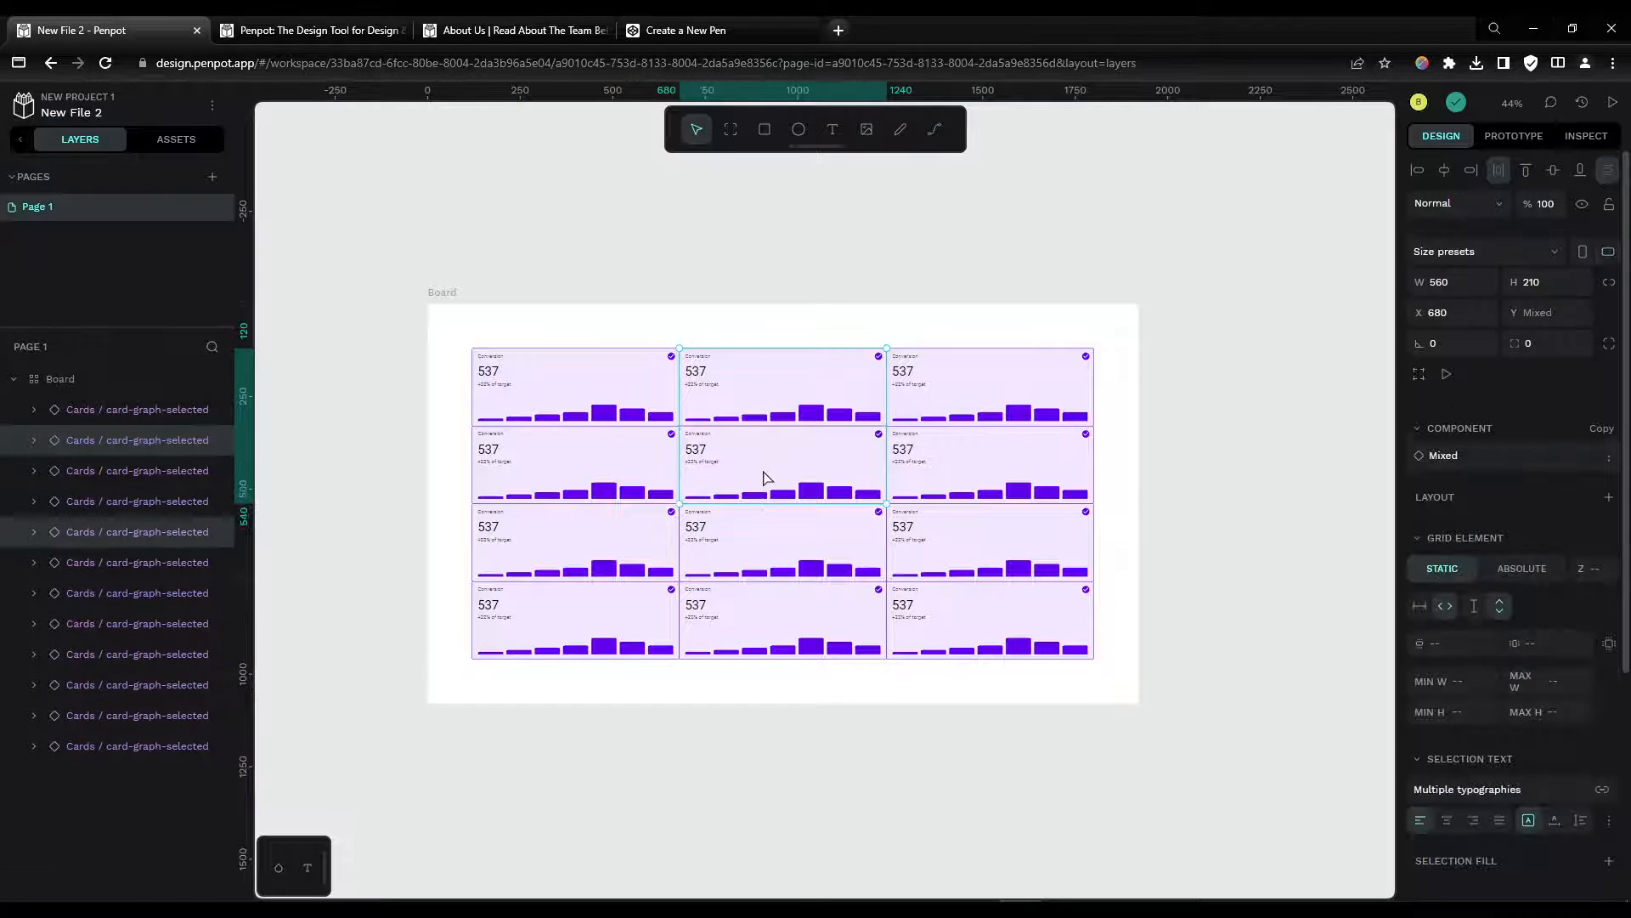
left_click(765, 546, "shift")
left_click(764, 626, "shift")
left_click(608, 537, "shift")
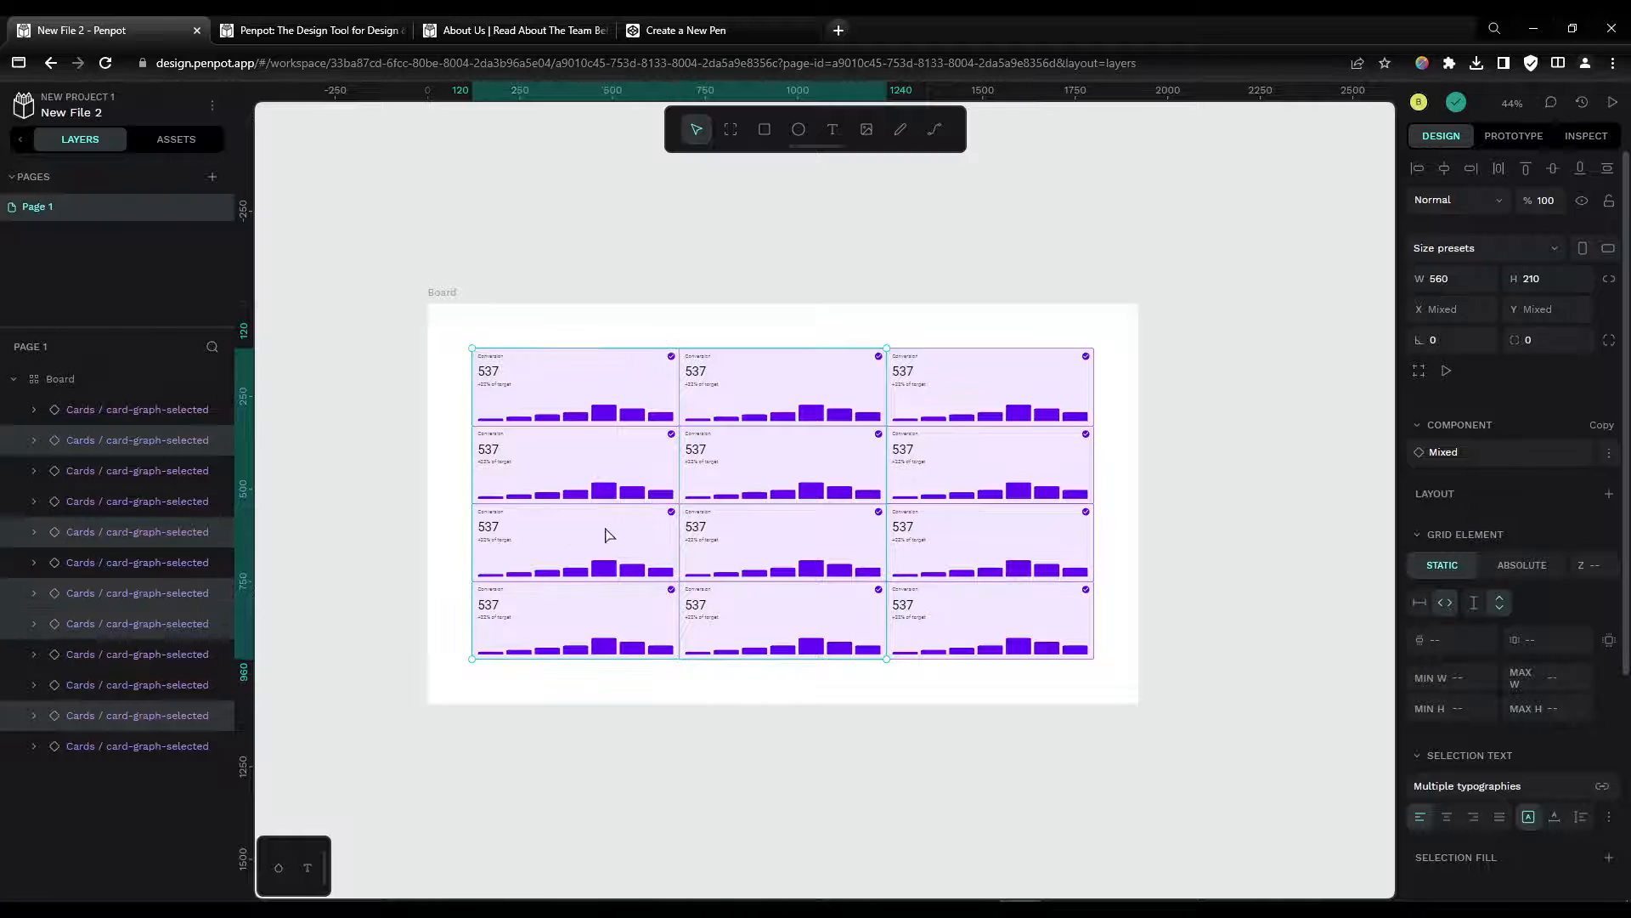
left_click(977, 553, "shift")
scroll(1455, 754, "down", 4)
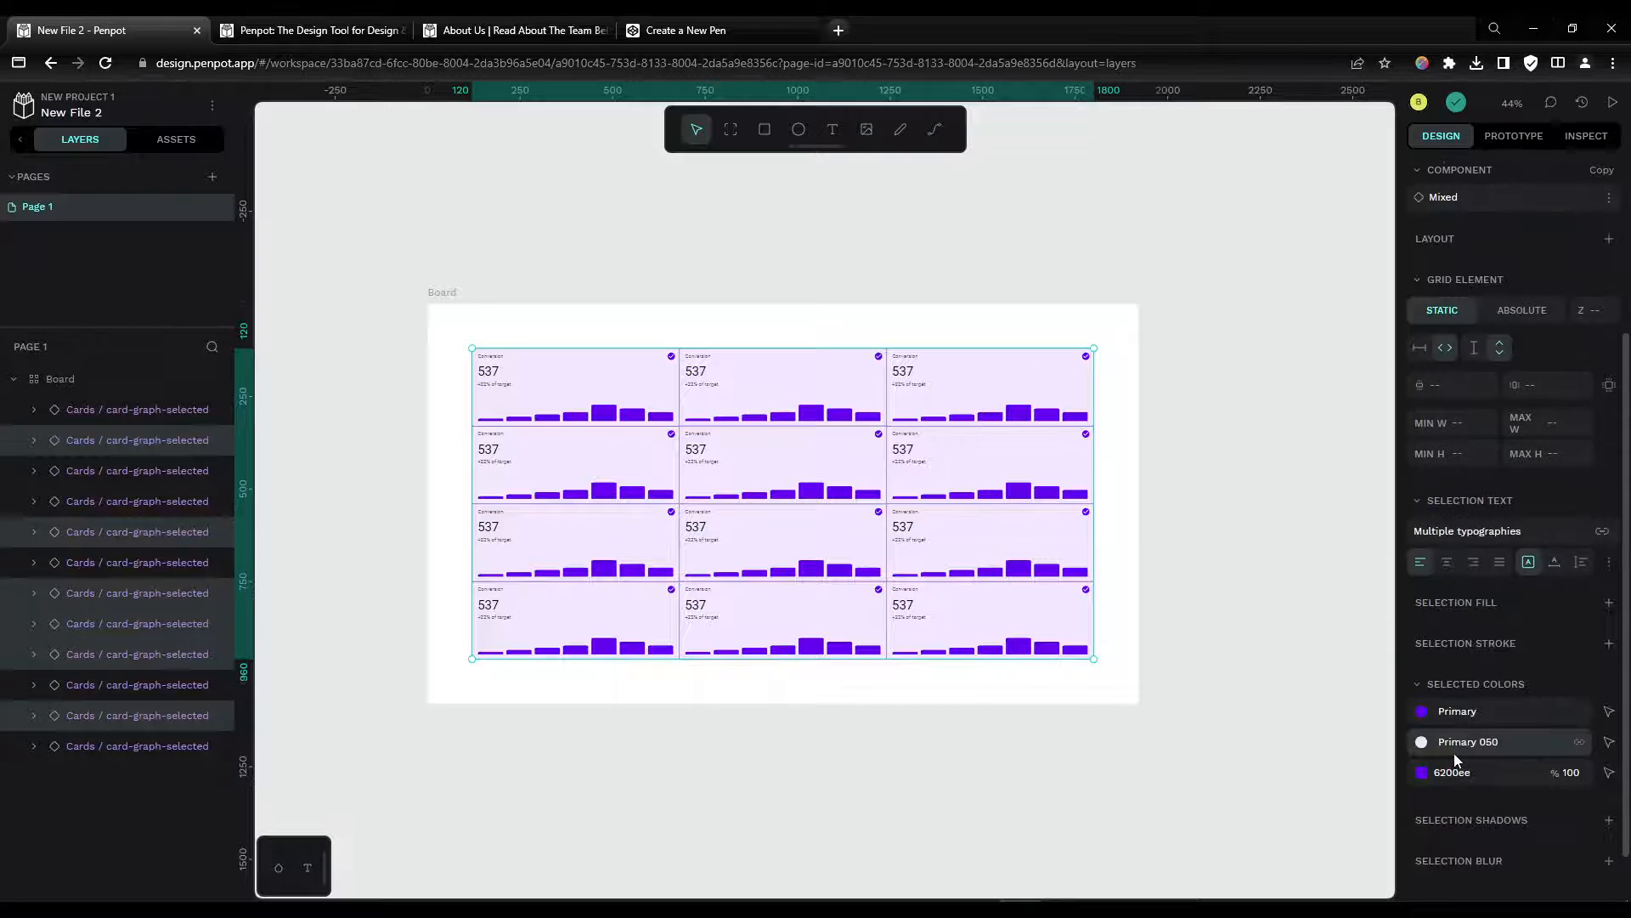
left_click(1423, 703)
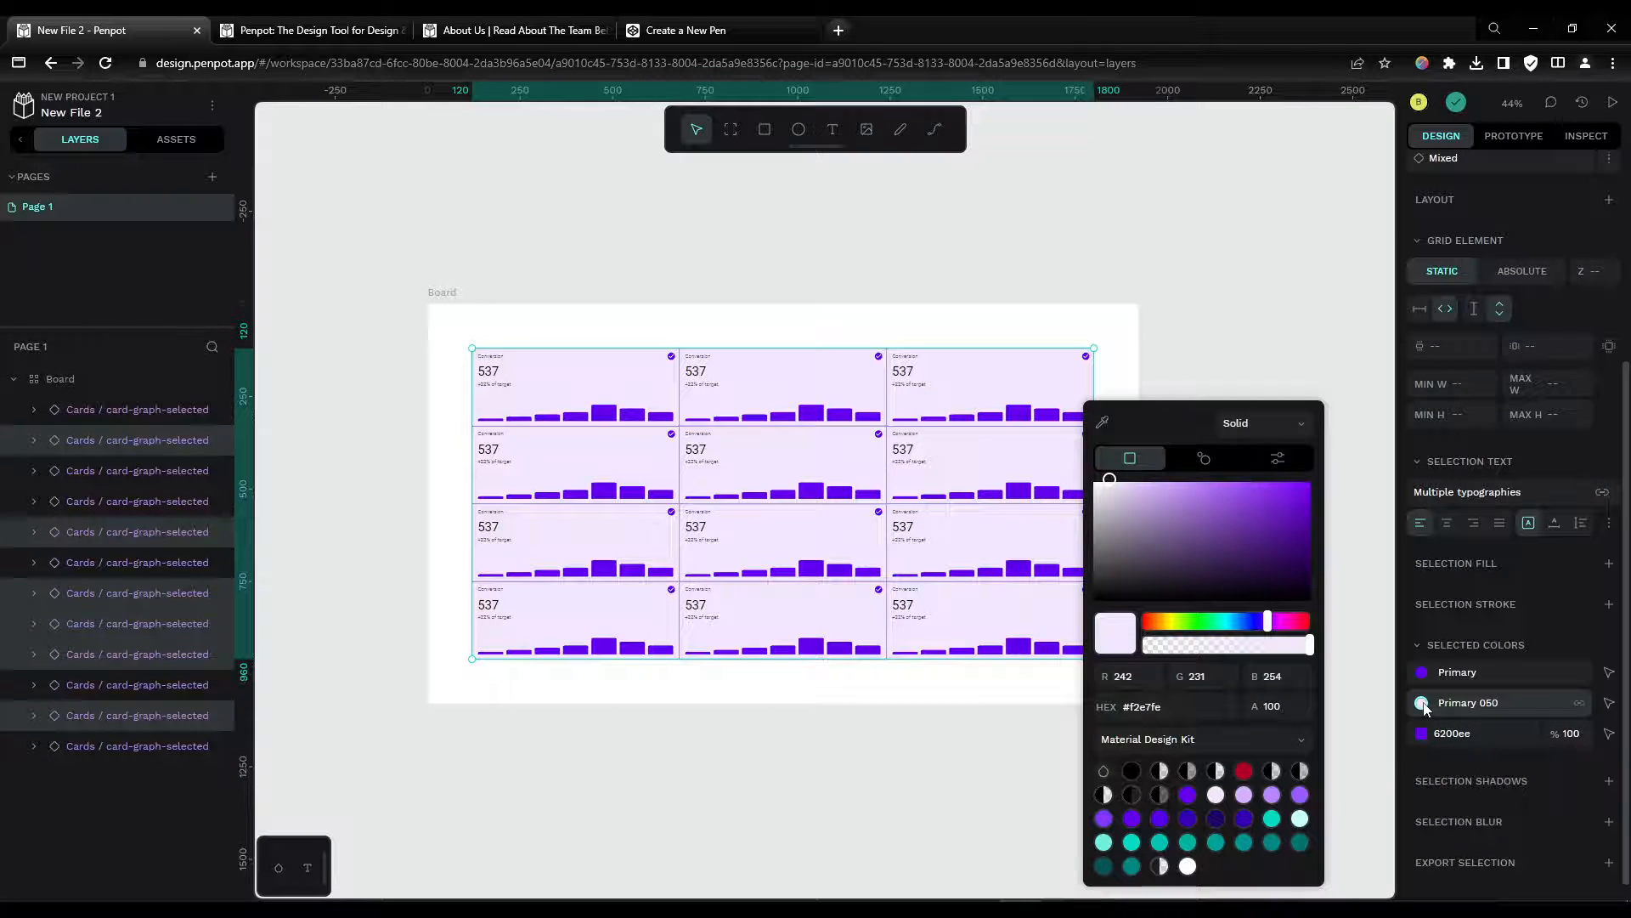
left_click(1299, 818)
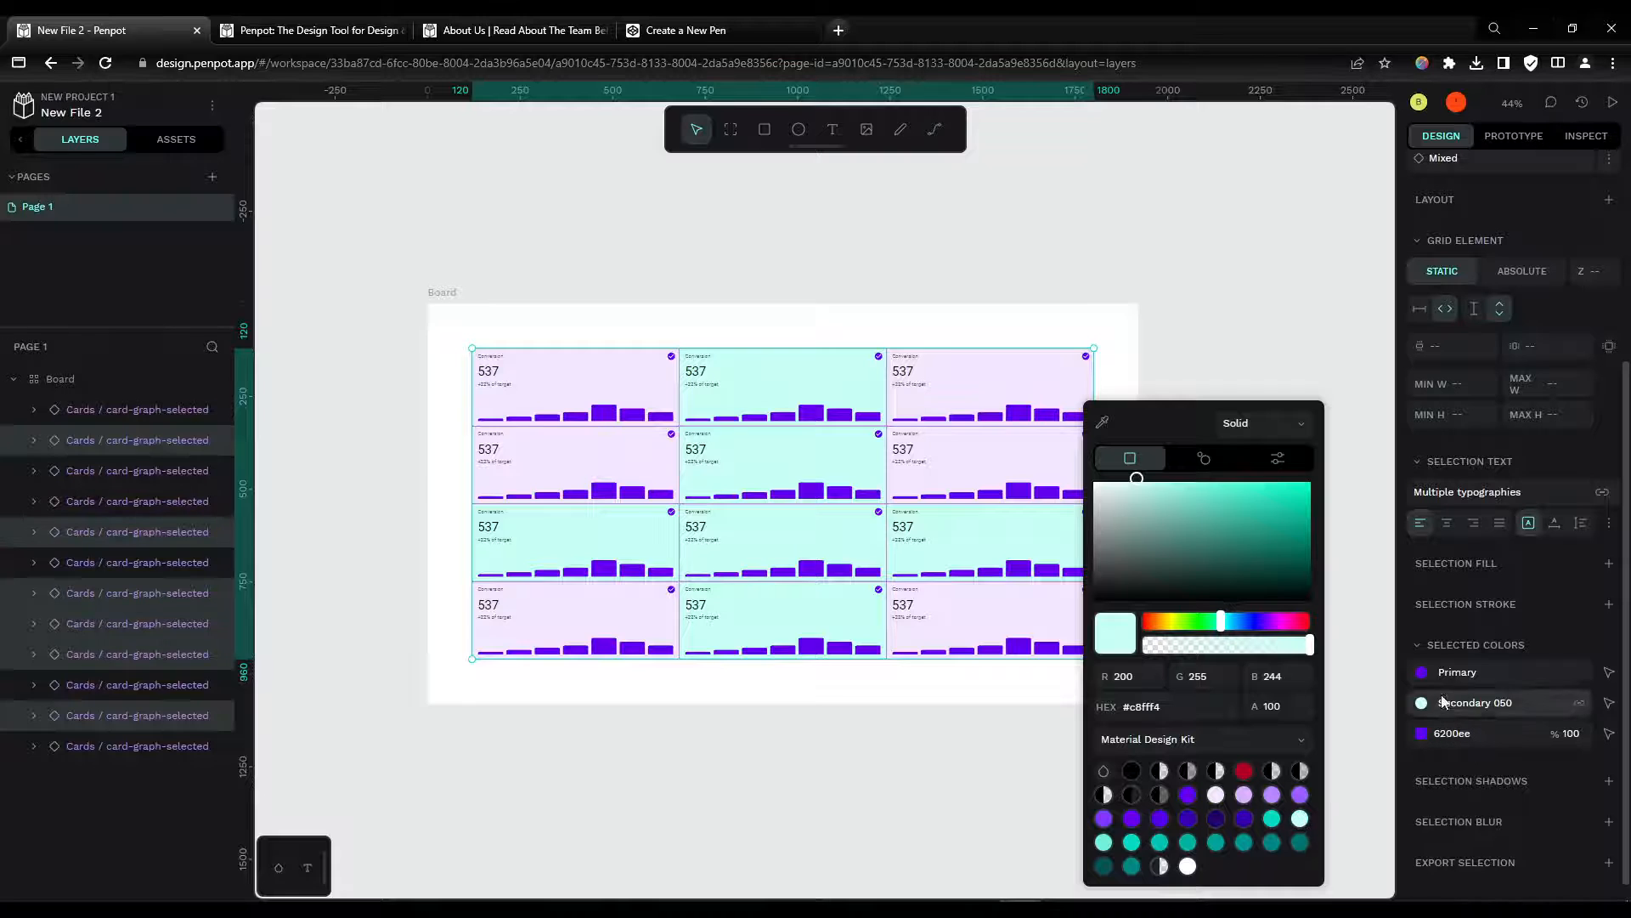
Step: Change the selected cards' Primary colour to the Secondary teal #03dac5
left_click(1421, 673)
left_click(1272, 818)
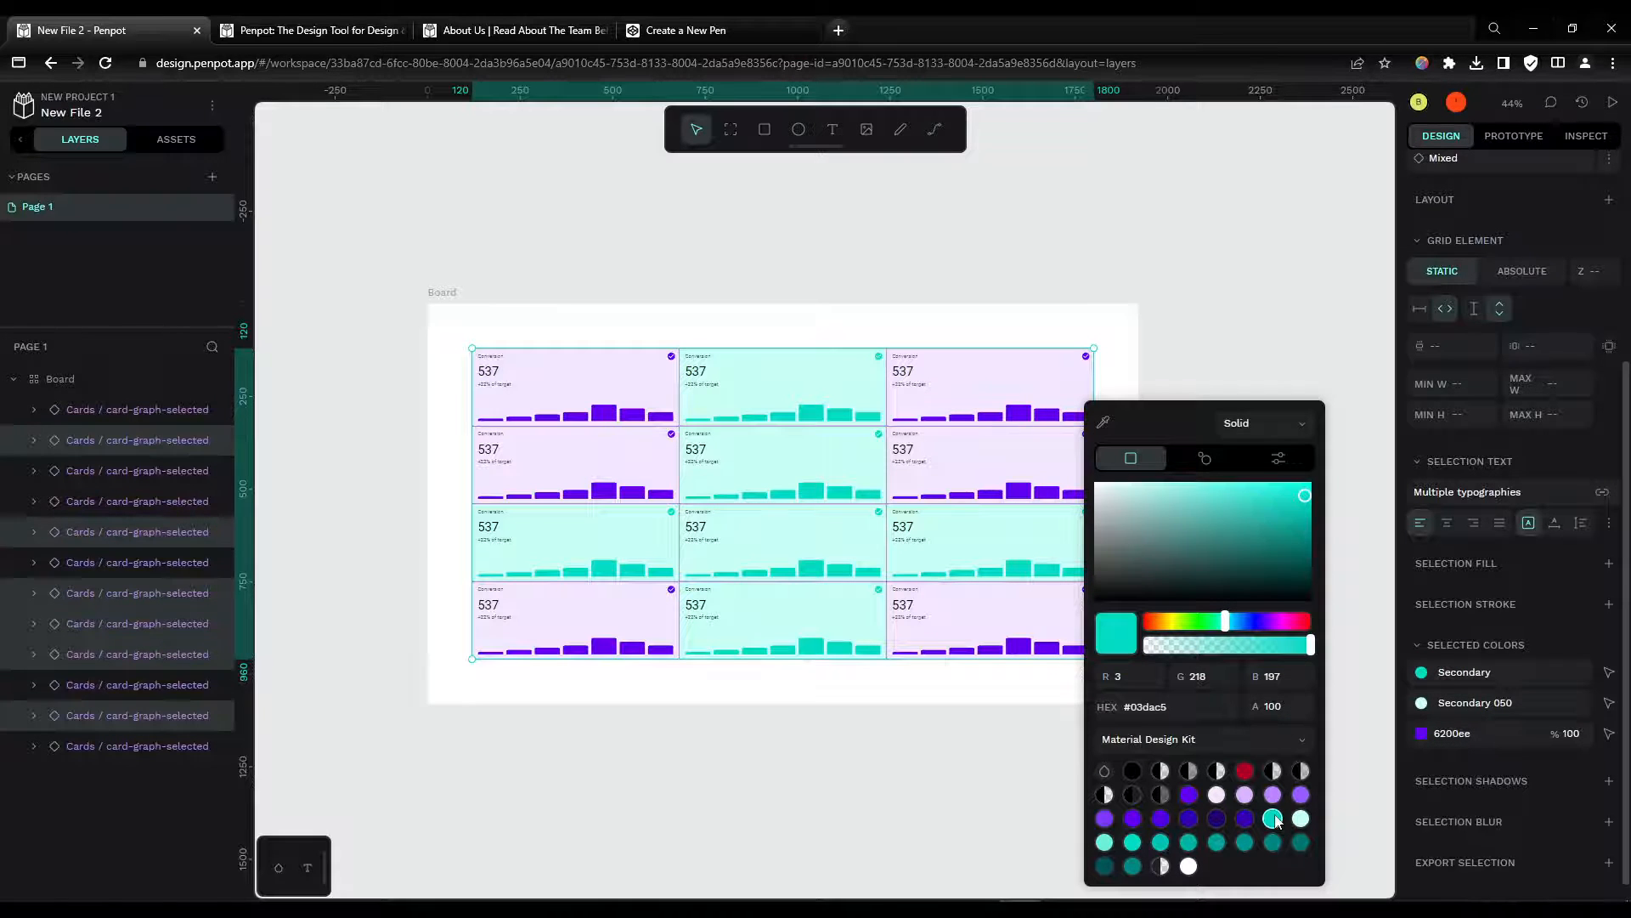
left_click(1242, 338)
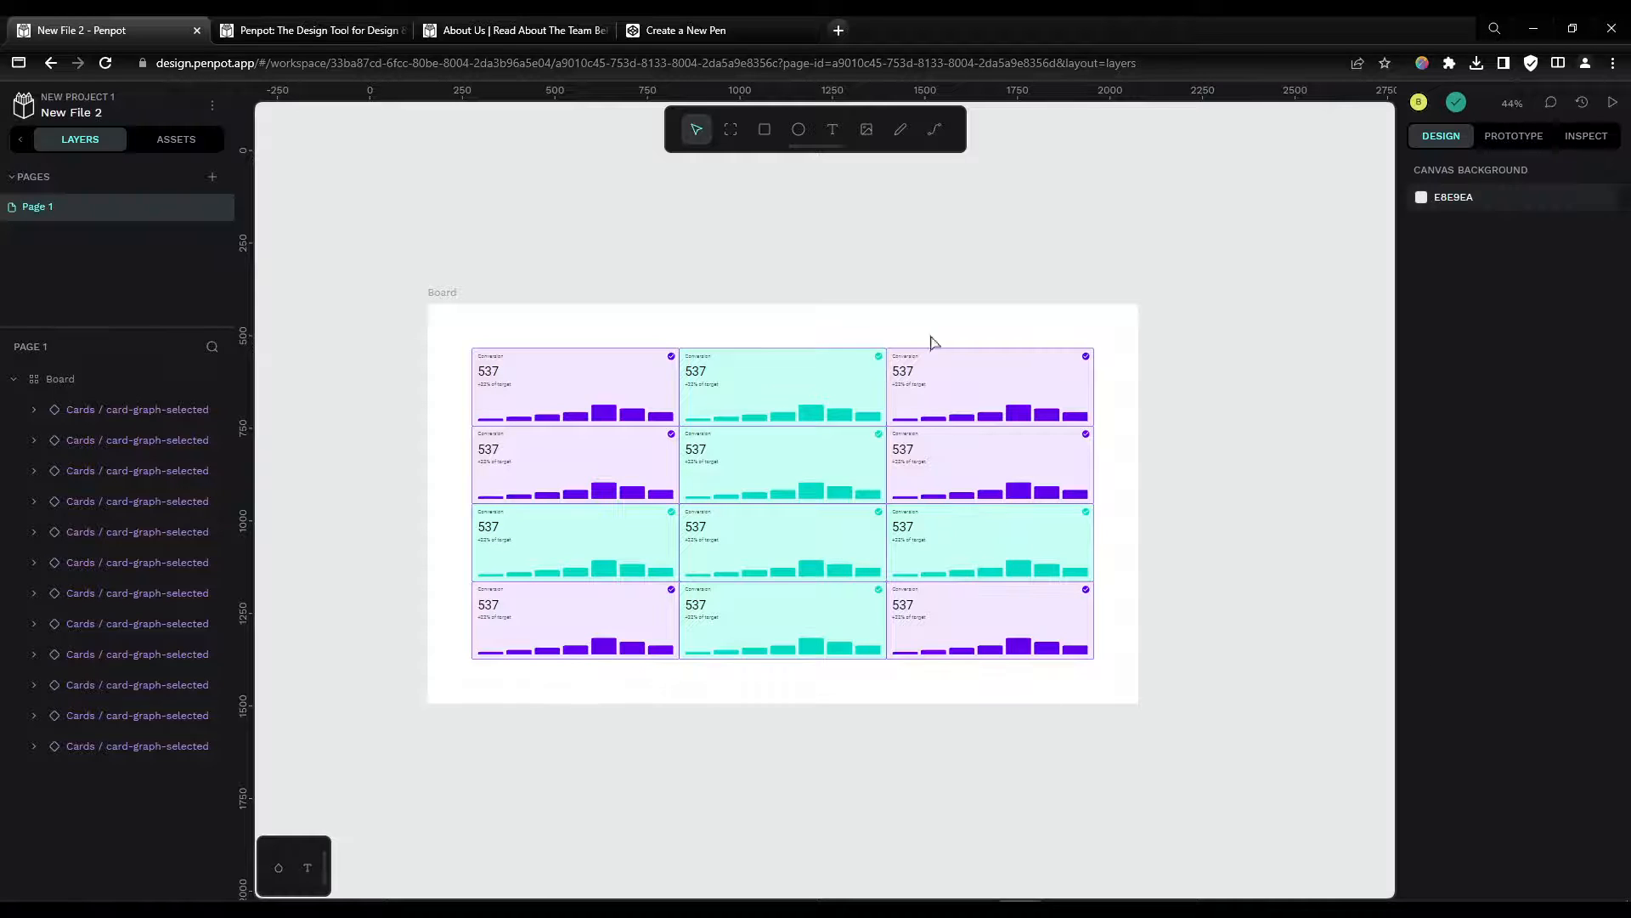
Step: Edit the board's grid and make the first-column card in the third row span two rows
left_click(577, 386)
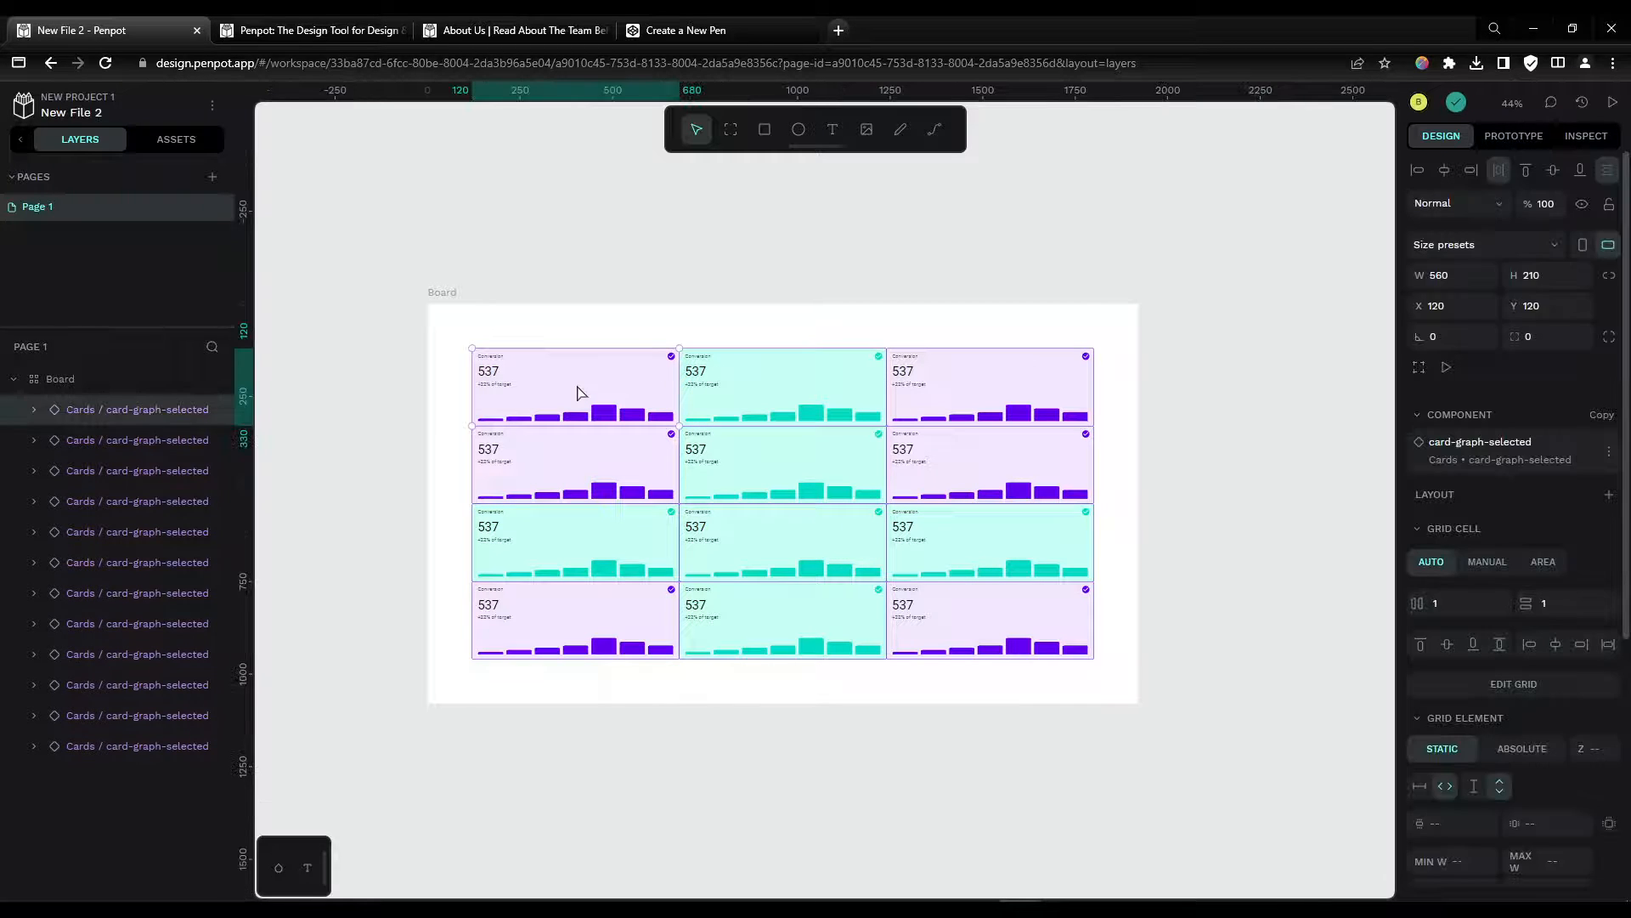
left_click(443, 295)
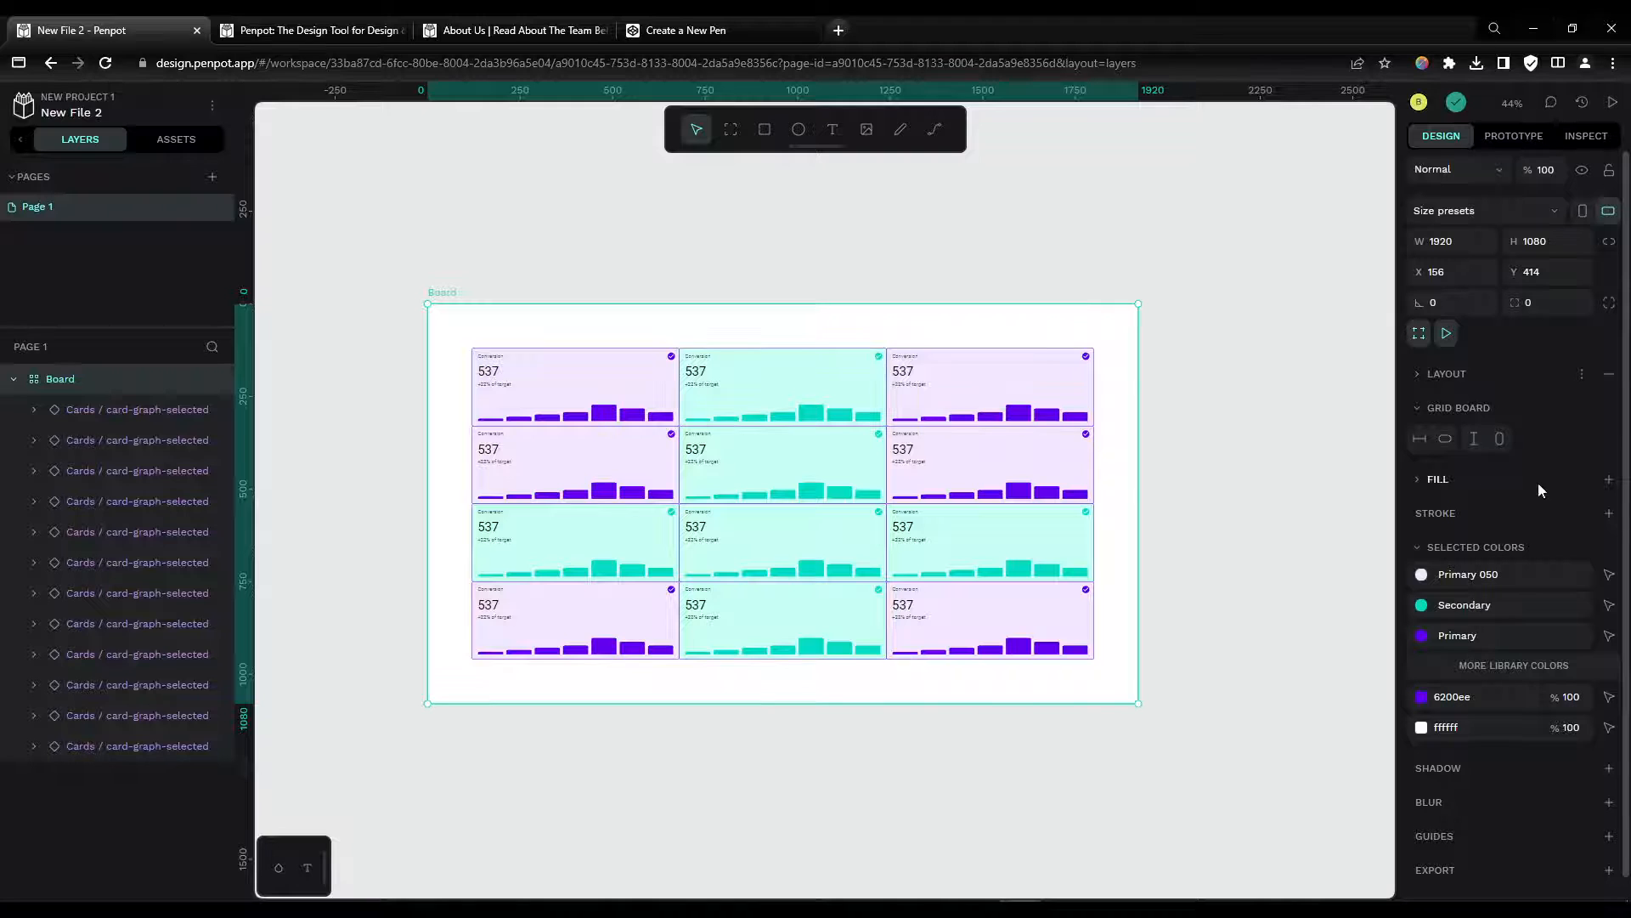
left_click(1421, 373)
left_click(1501, 401)
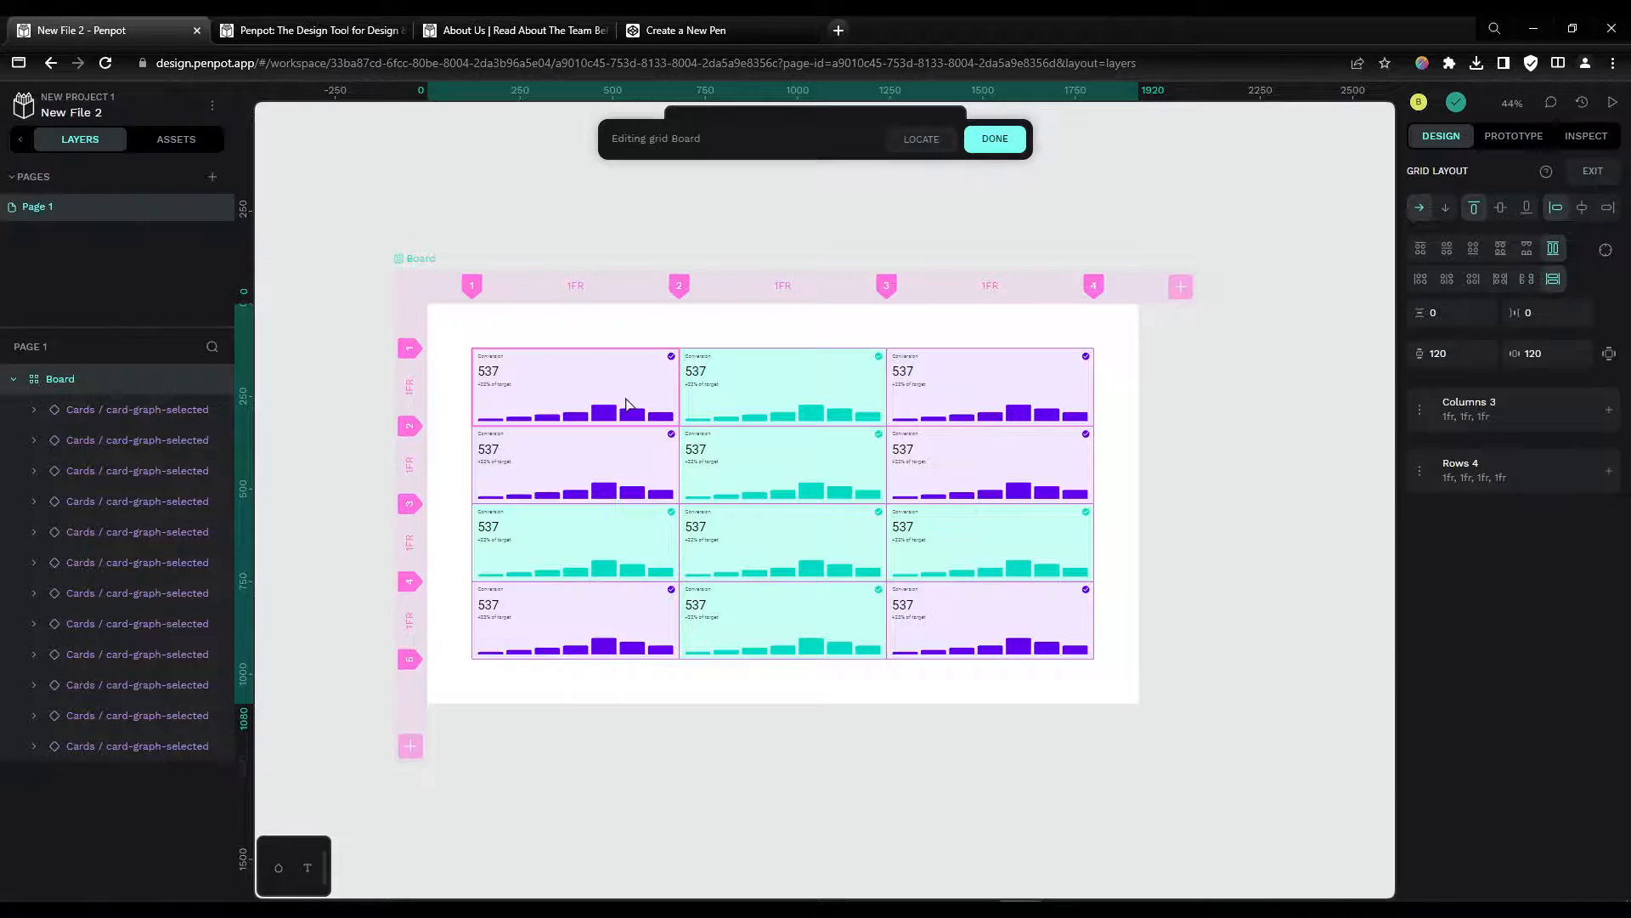
scroll(627, 403, "up", 5)
scroll(627, 399, "down", 4)
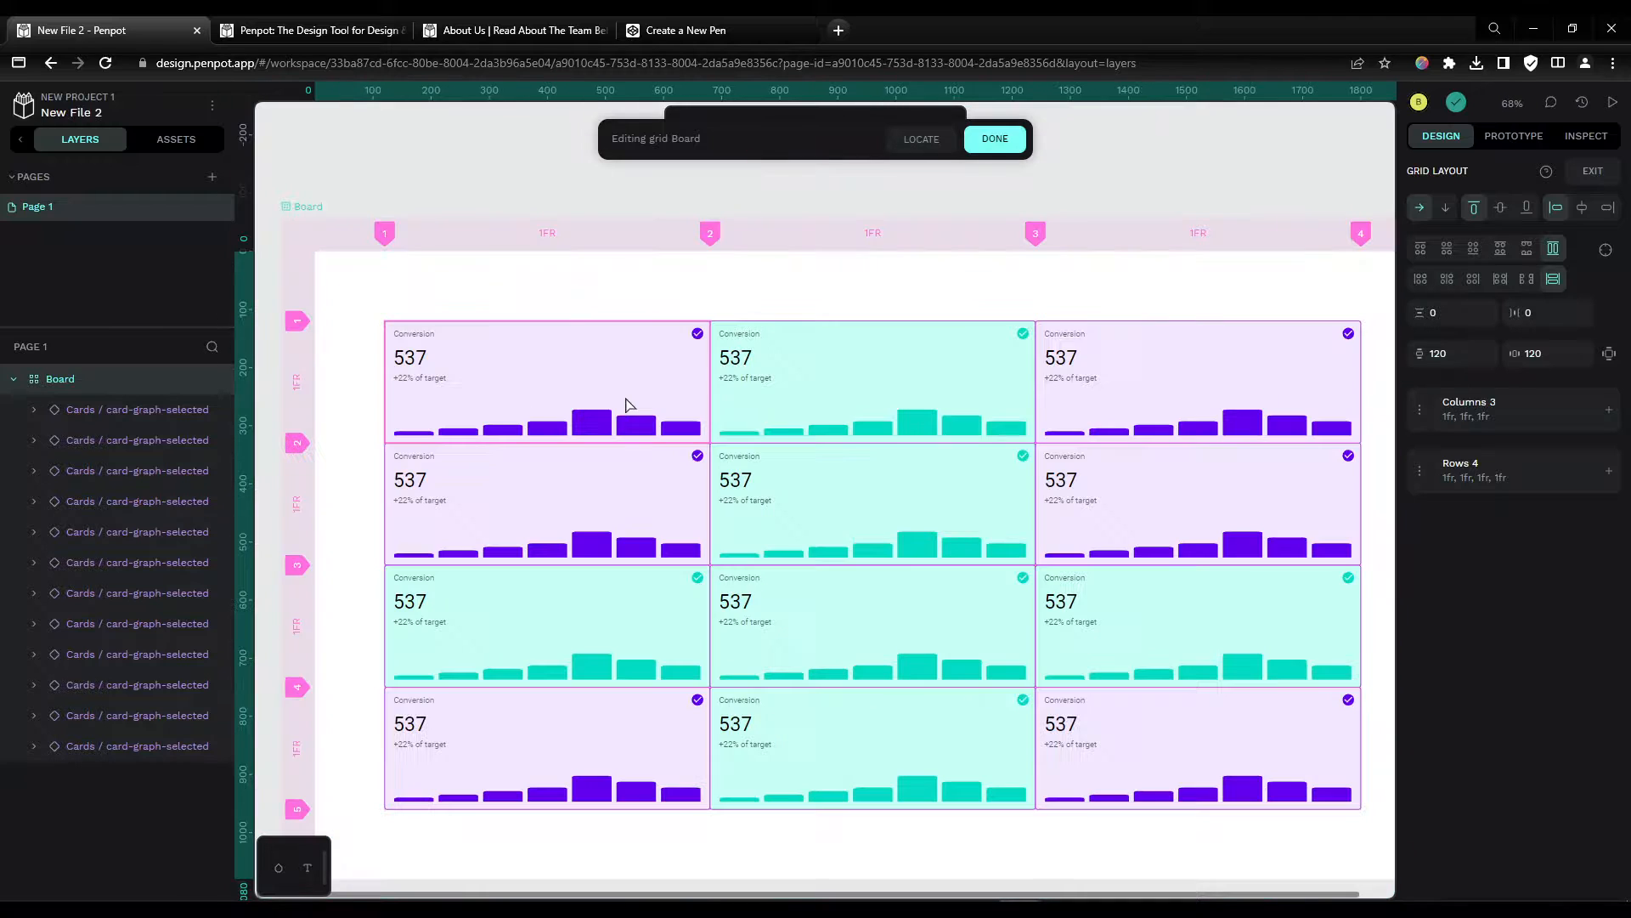
left_click(521, 418)
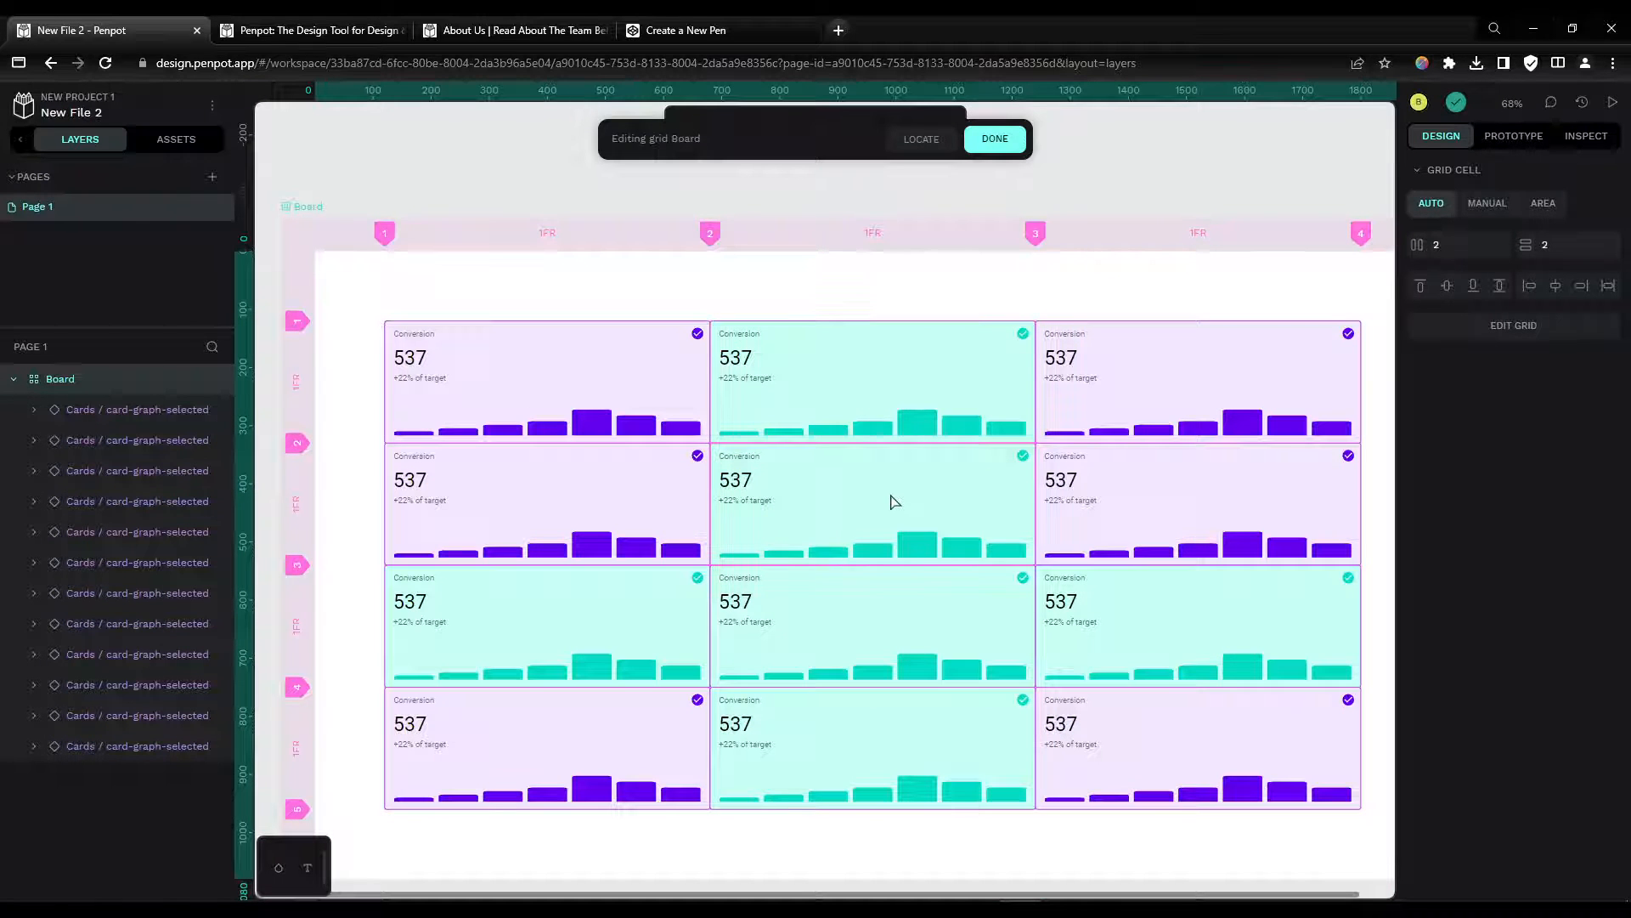
left_click(609, 619)
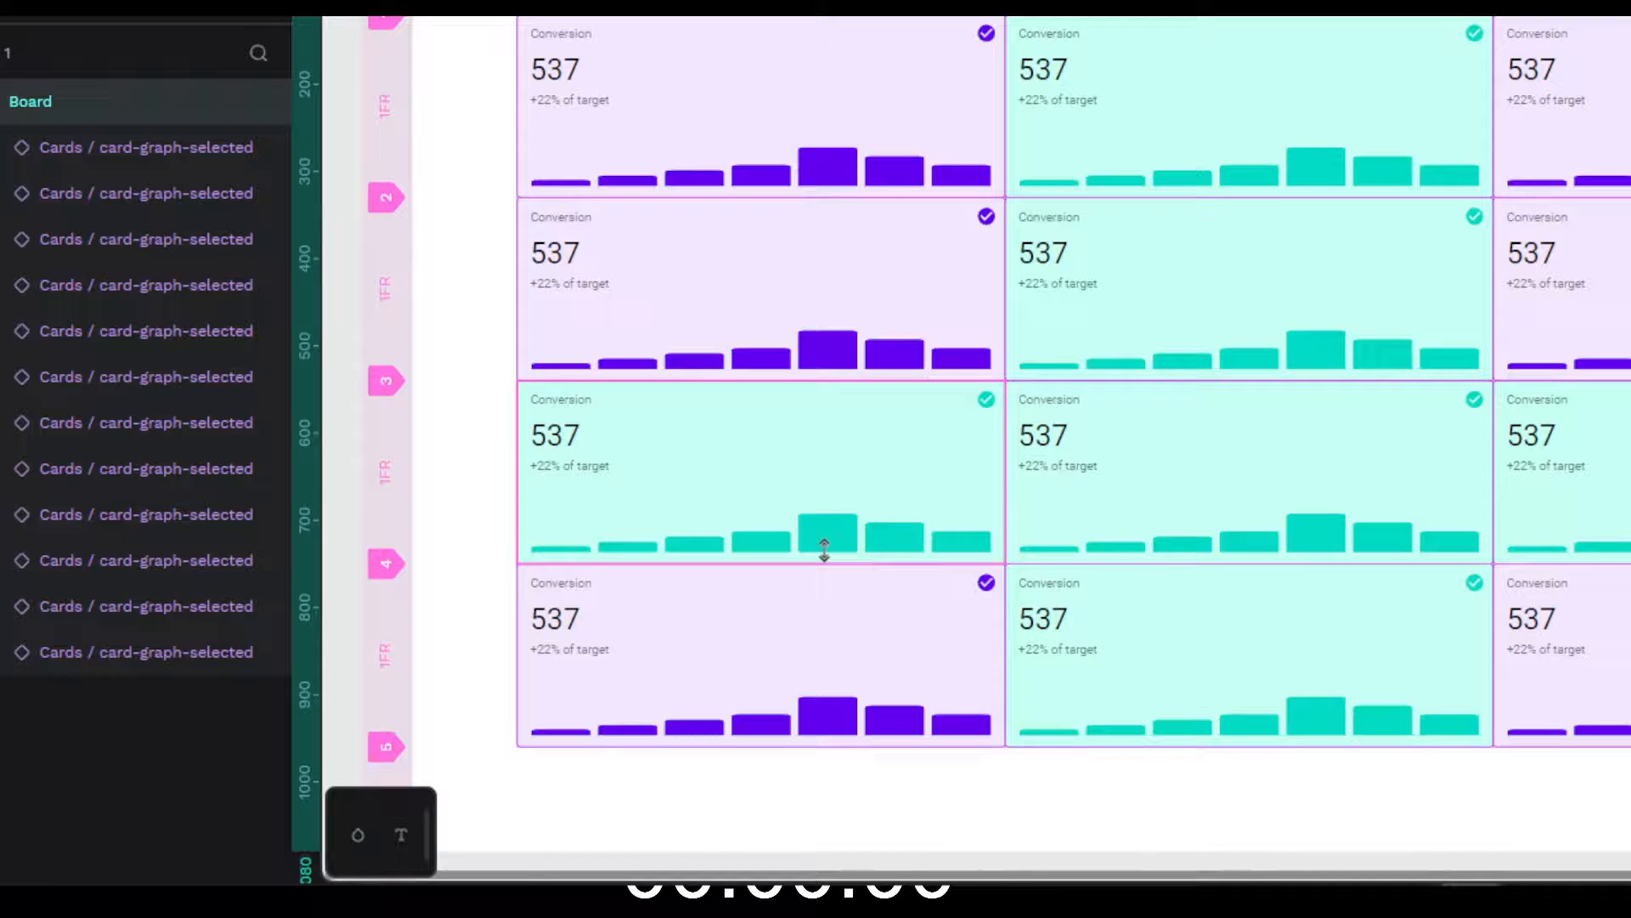
left_click_drag(825, 565, 825, 576)
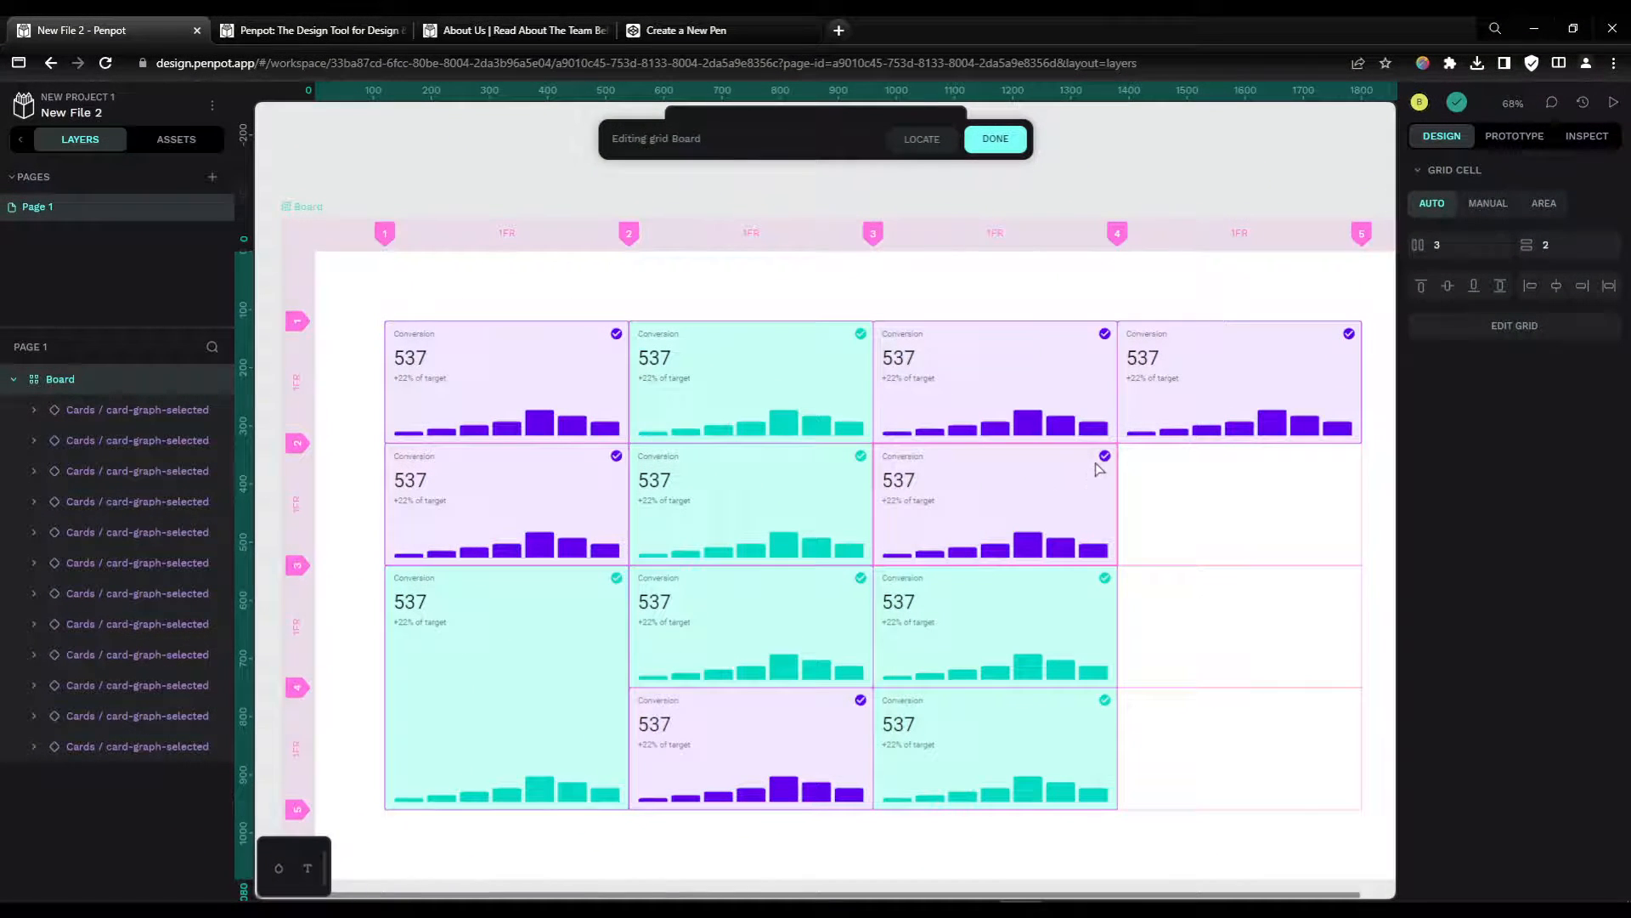
Step: Make the third-column card in the second row span two columns and two rows
left_click_drag(1098, 468, 1158, 507)
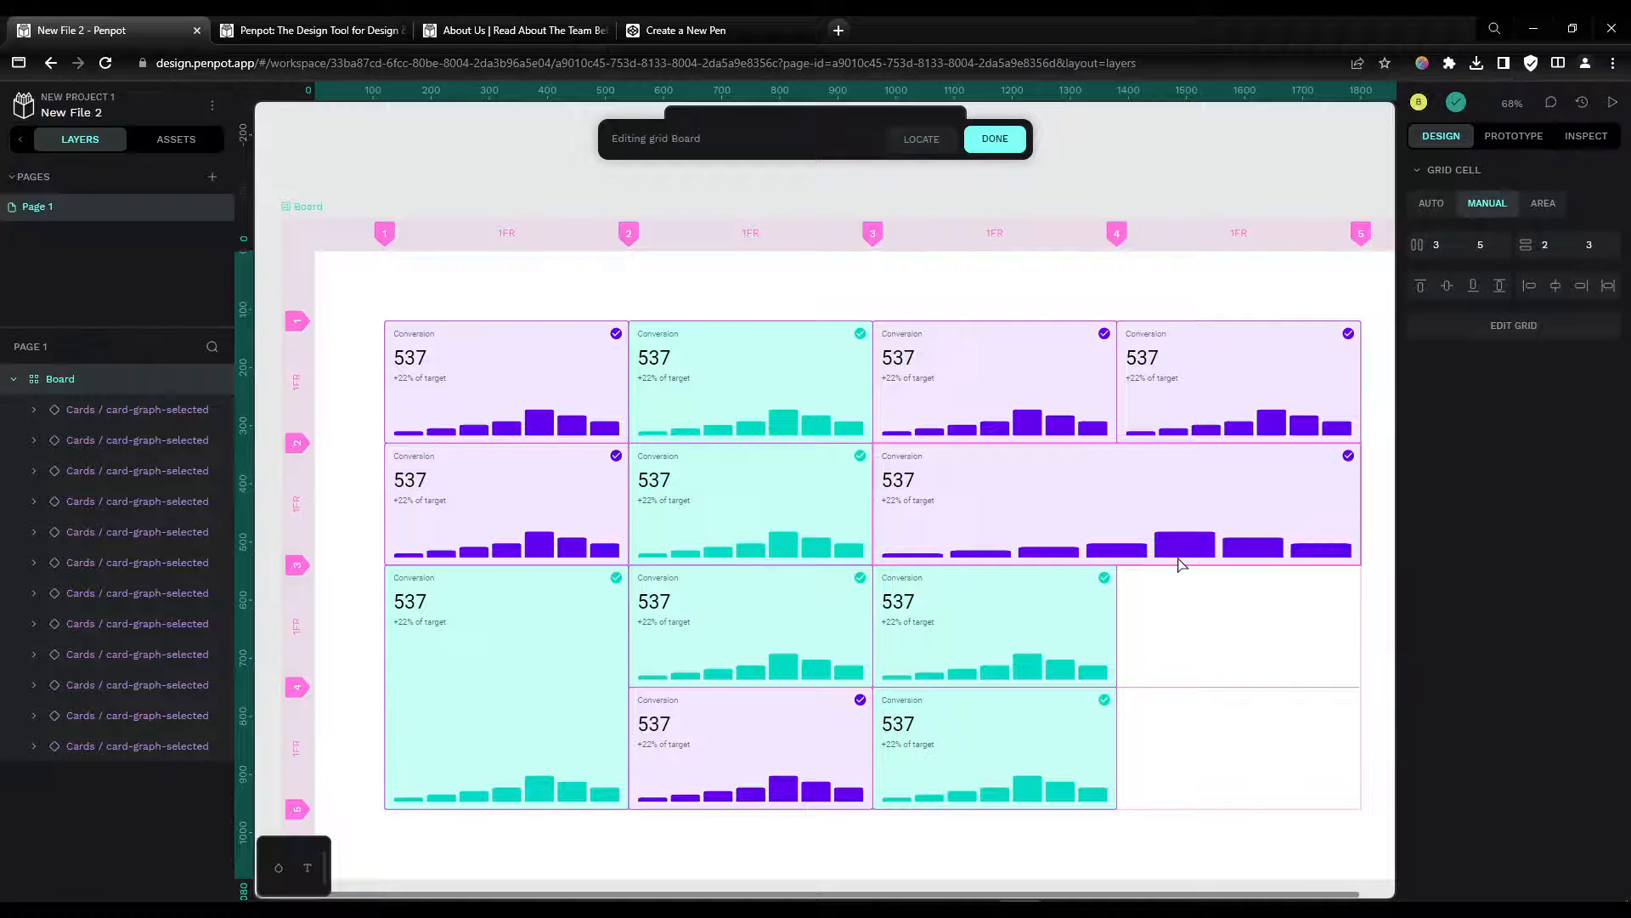
left_click_drag(1177, 554, 1179, 587)
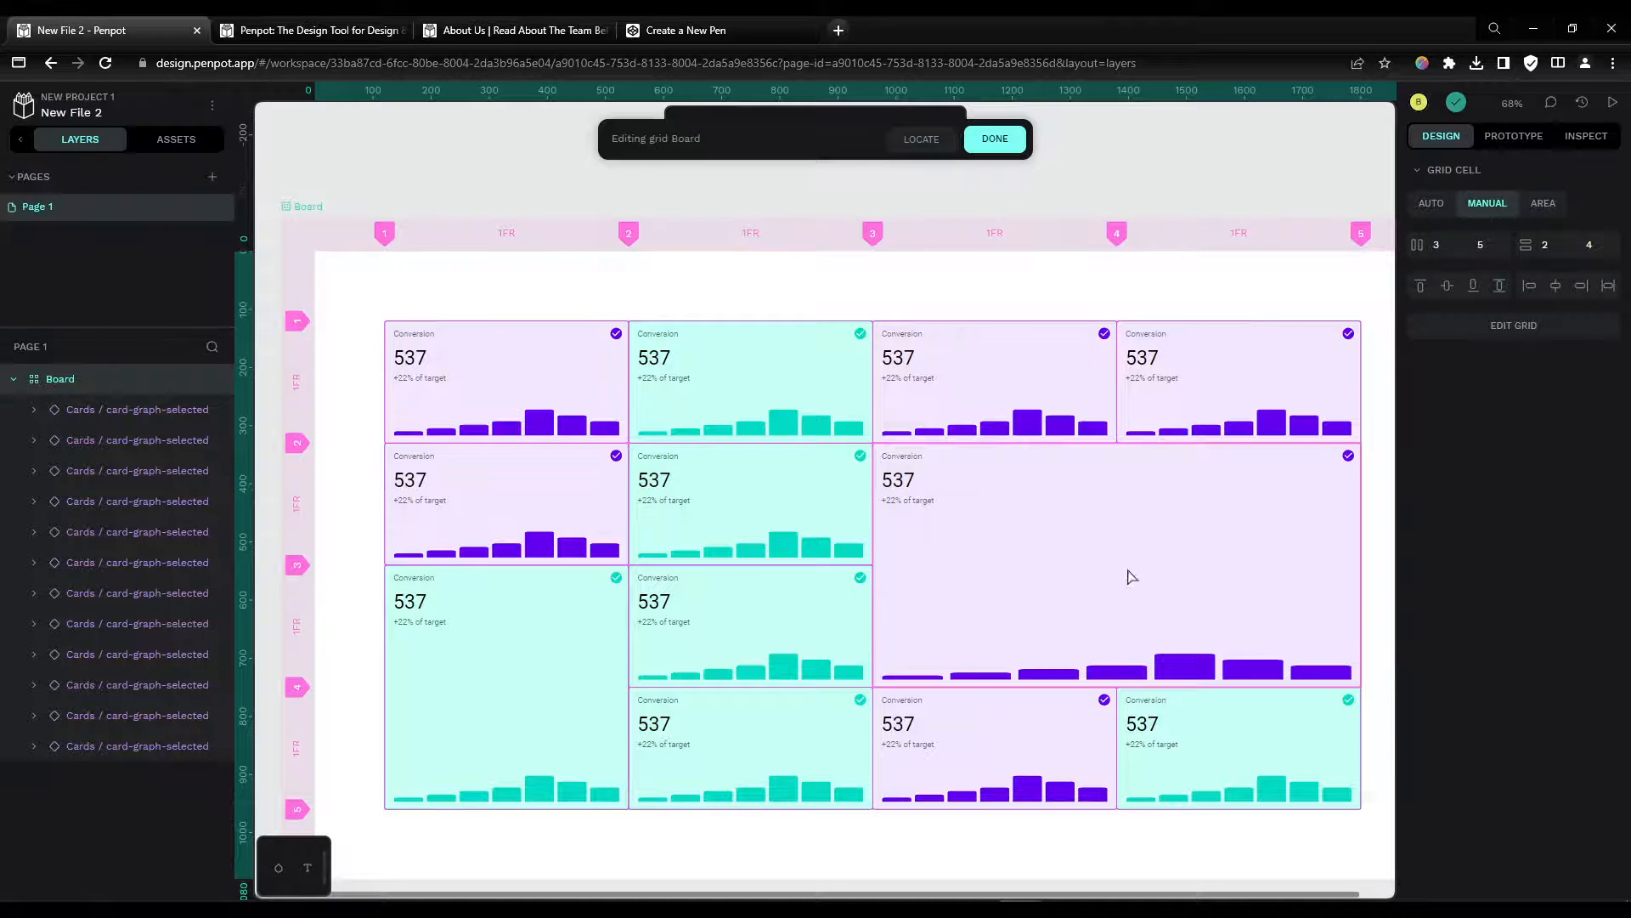
Step: Select the board and set its grid's row and column gaps to 15
left_click(84, 382)
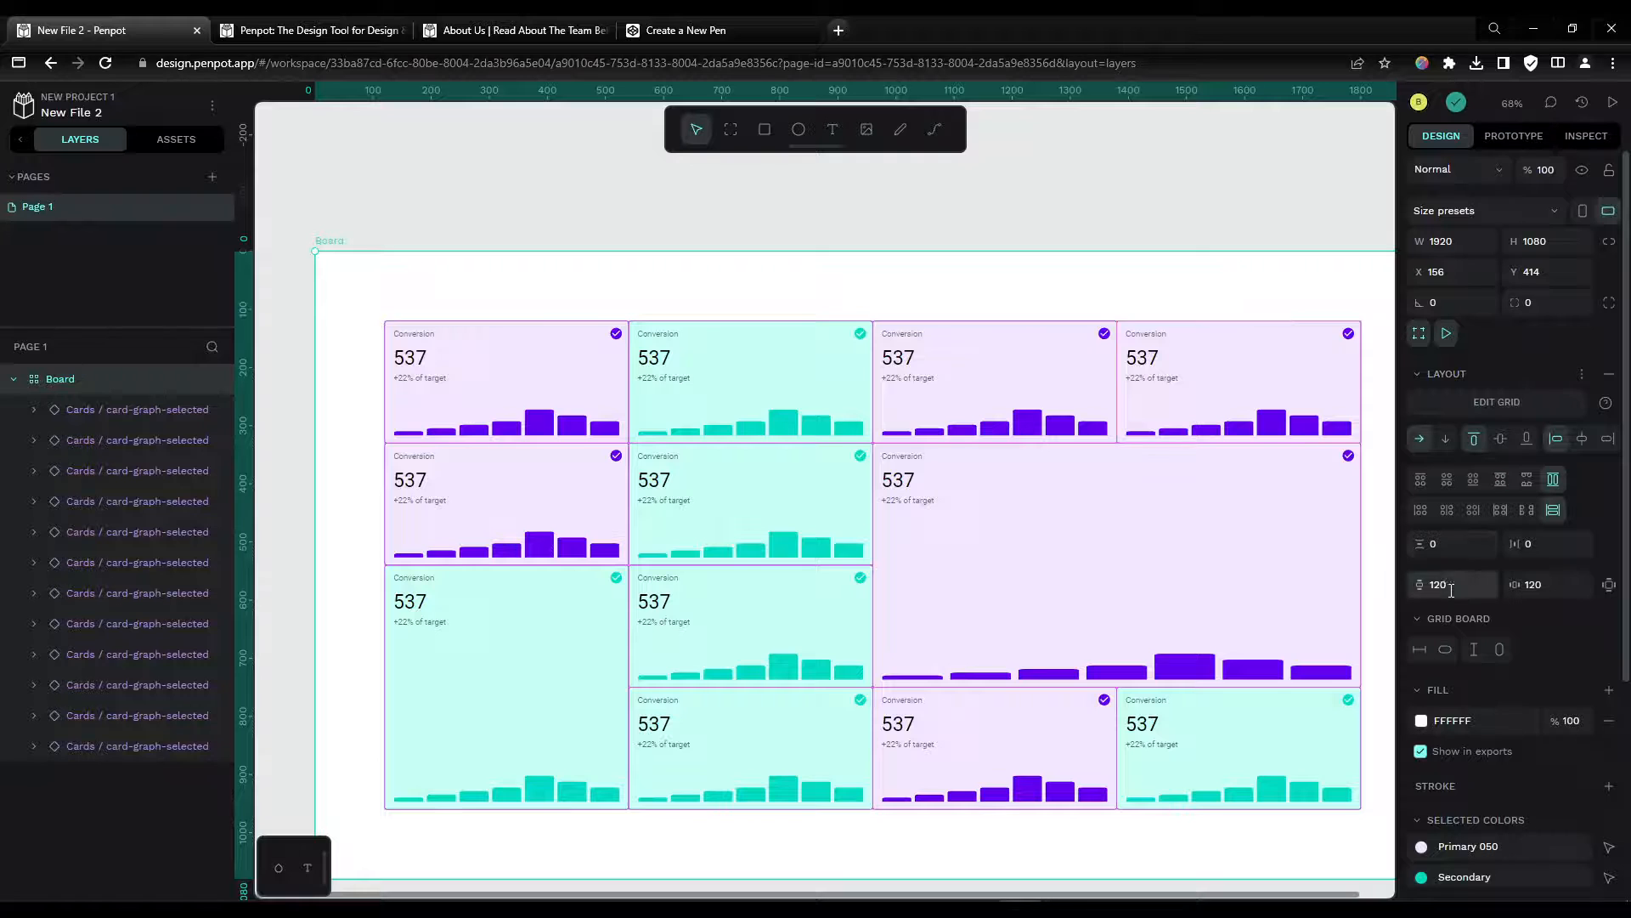
left_click(1451, 544)
type("15")
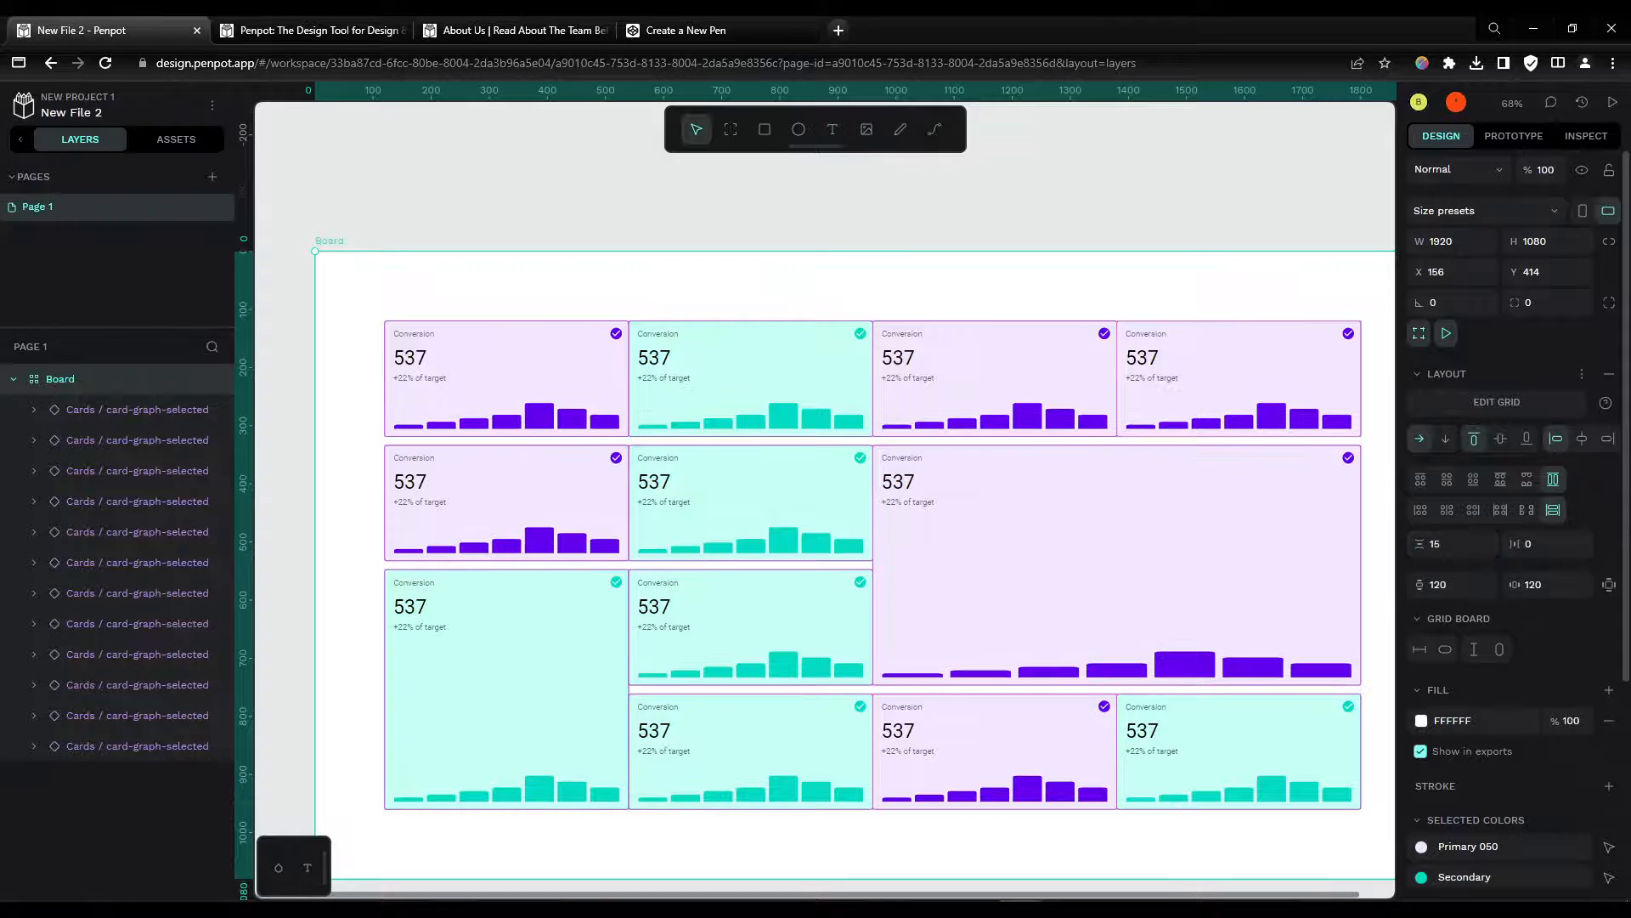
left_click(1532, 546)
type("15")
key("Return")
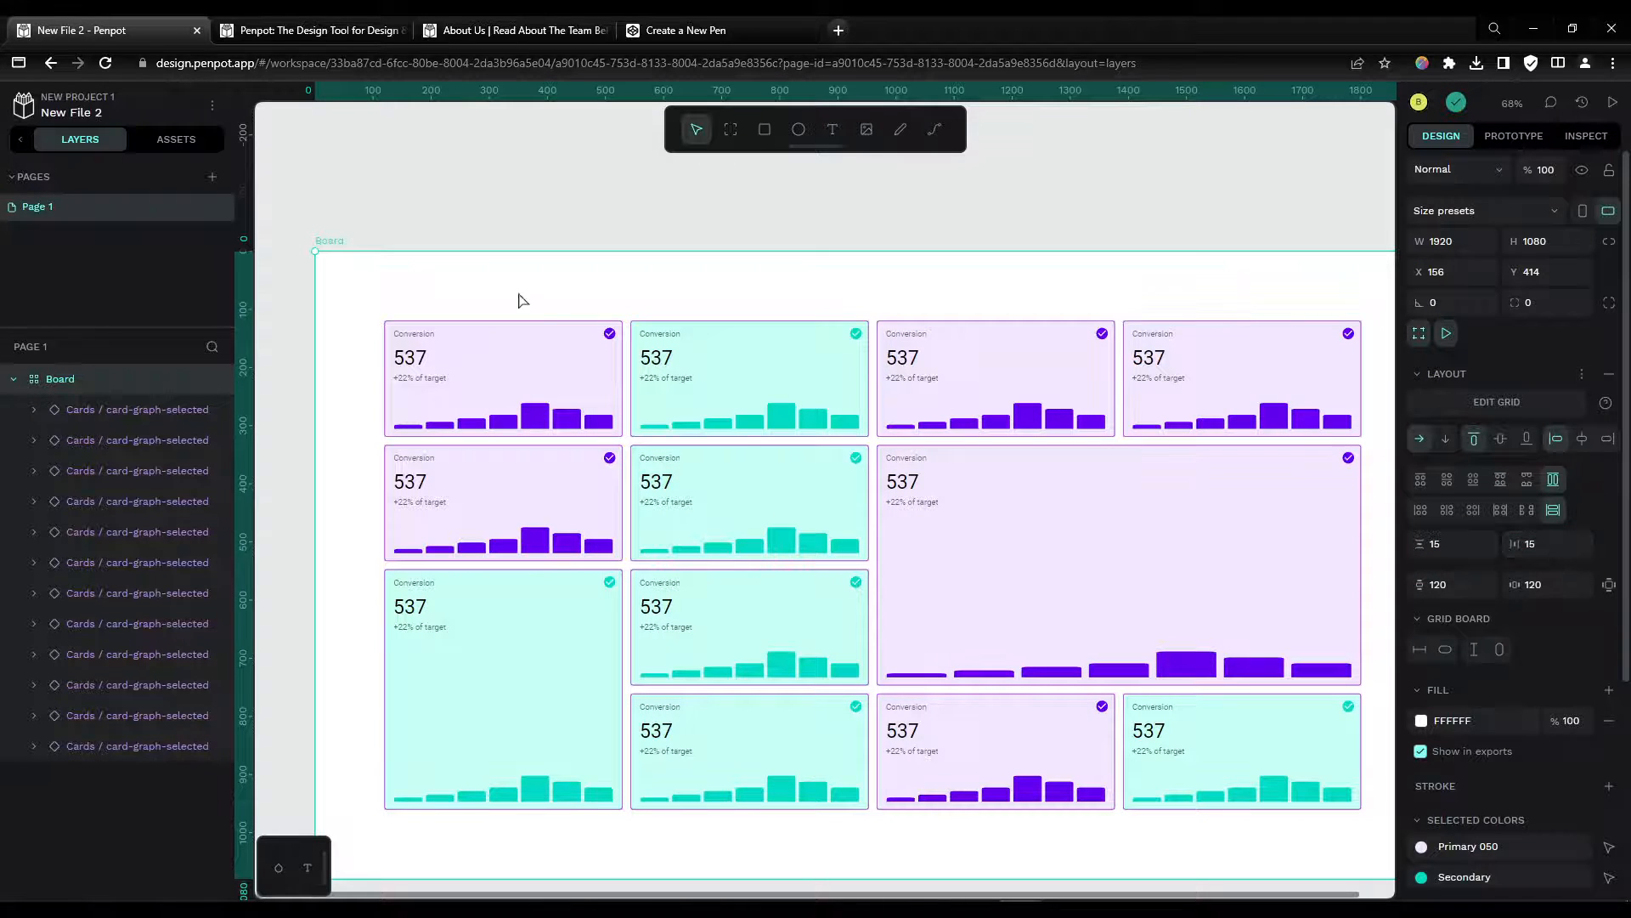
Step: Set the board's fill colour to #262424
left_click(1422, 721)
left_click_drag(1103, 548, 1107, 585)
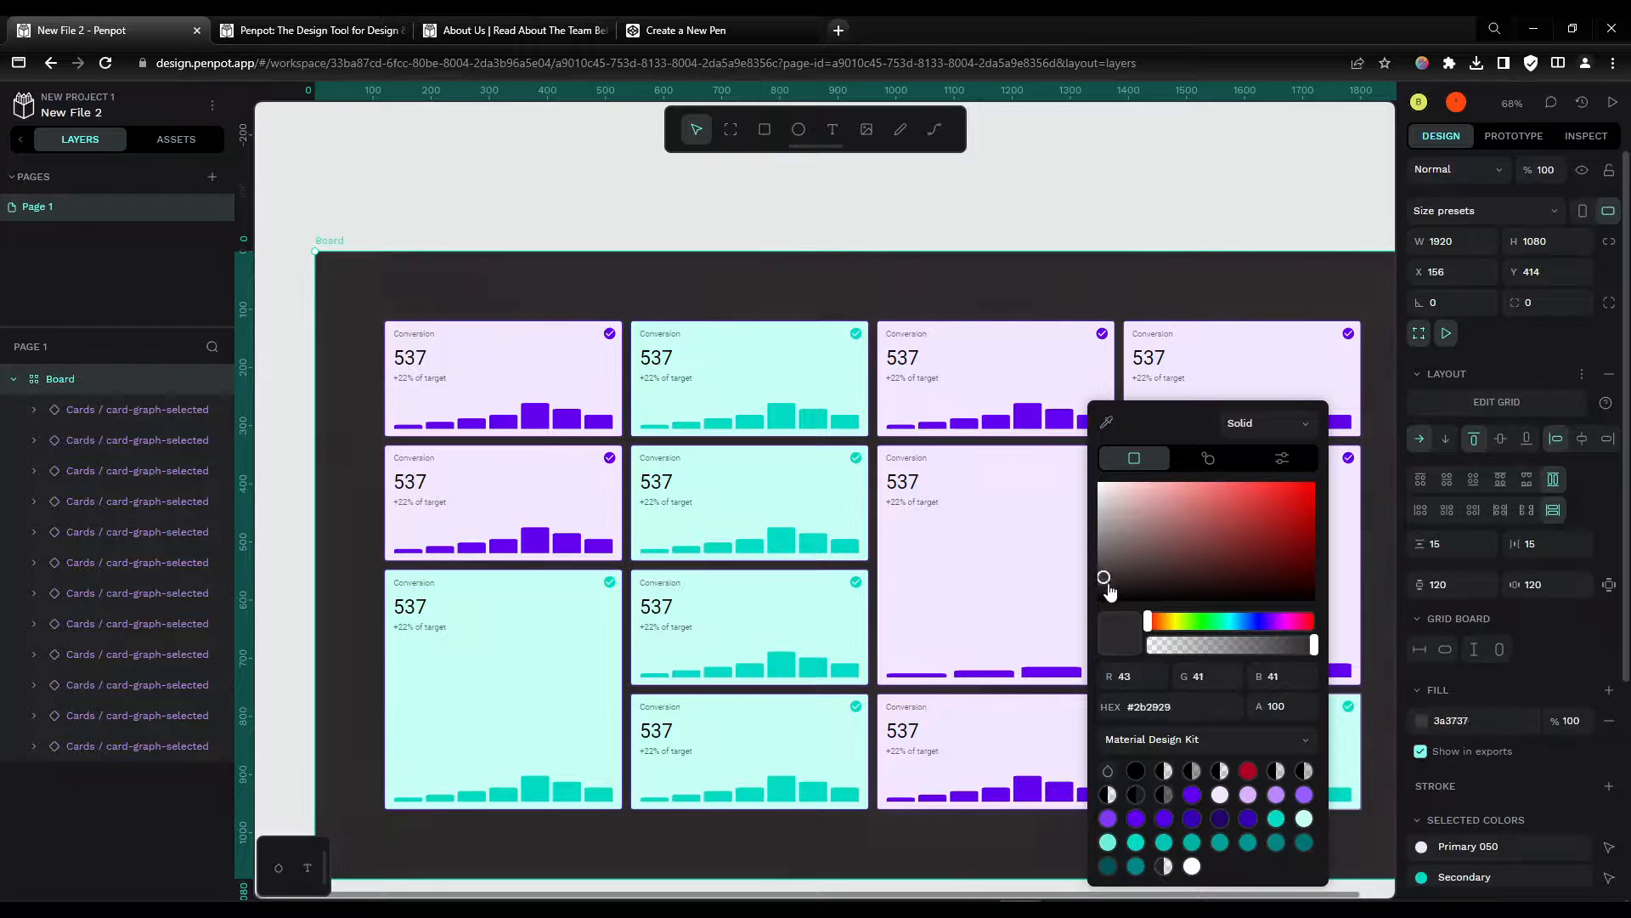
left_click(1225, 258)
left_click_drag(1252, 226, 1208, 220)
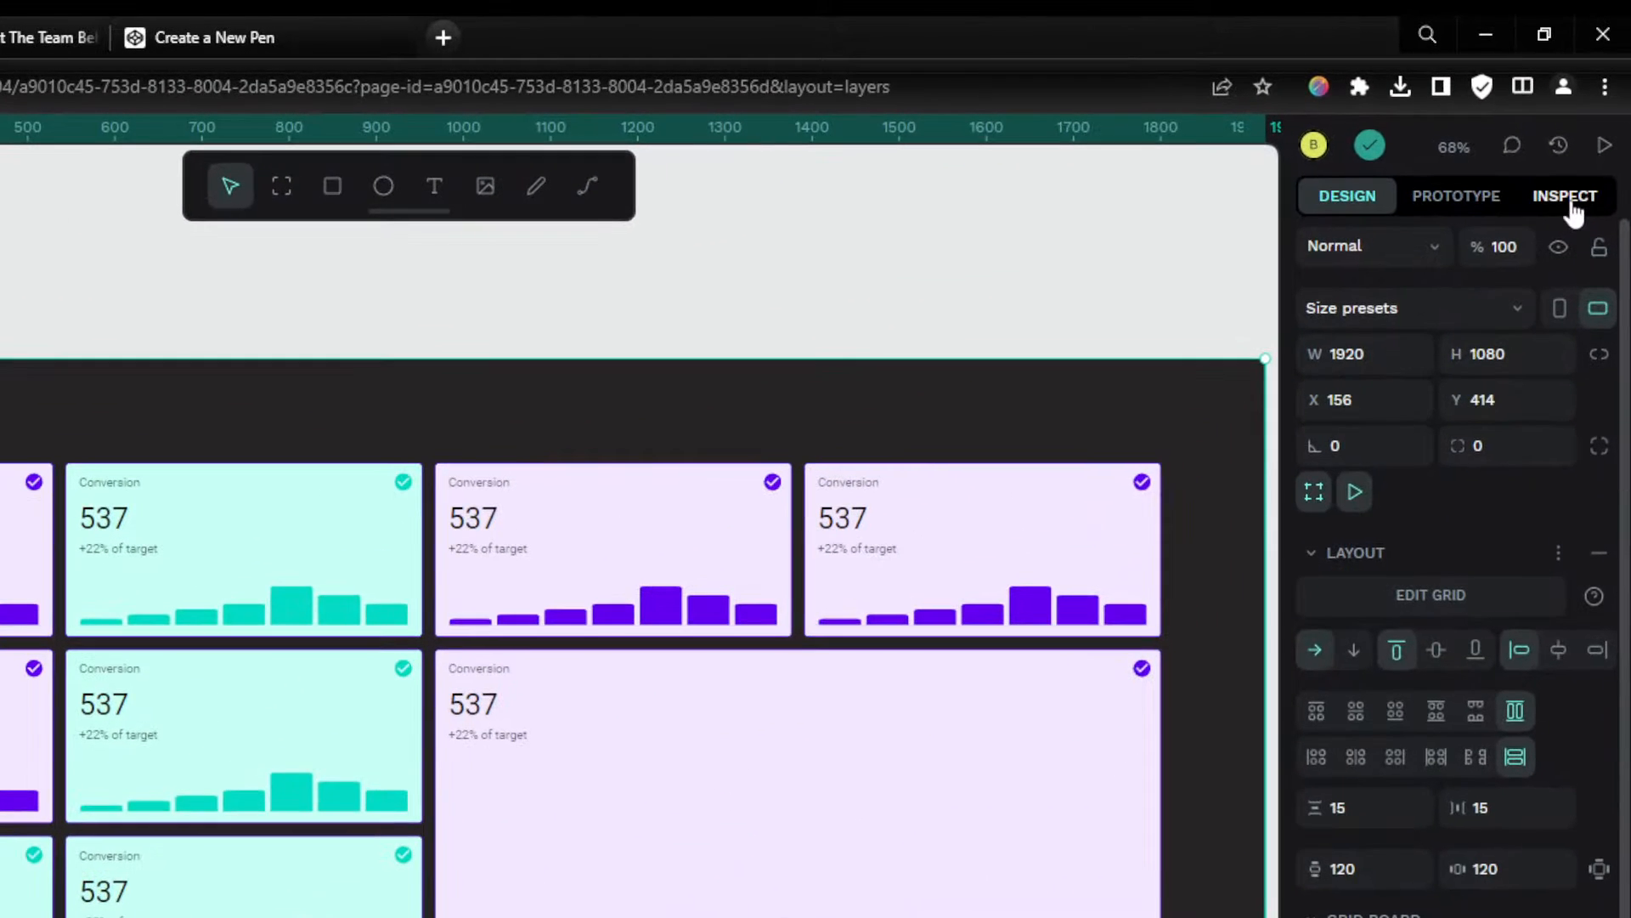
Step: Inspect the board's generated code, copy its CSS and paste it over the contents of the CodePen CSS editor
left_click(1567, 197)
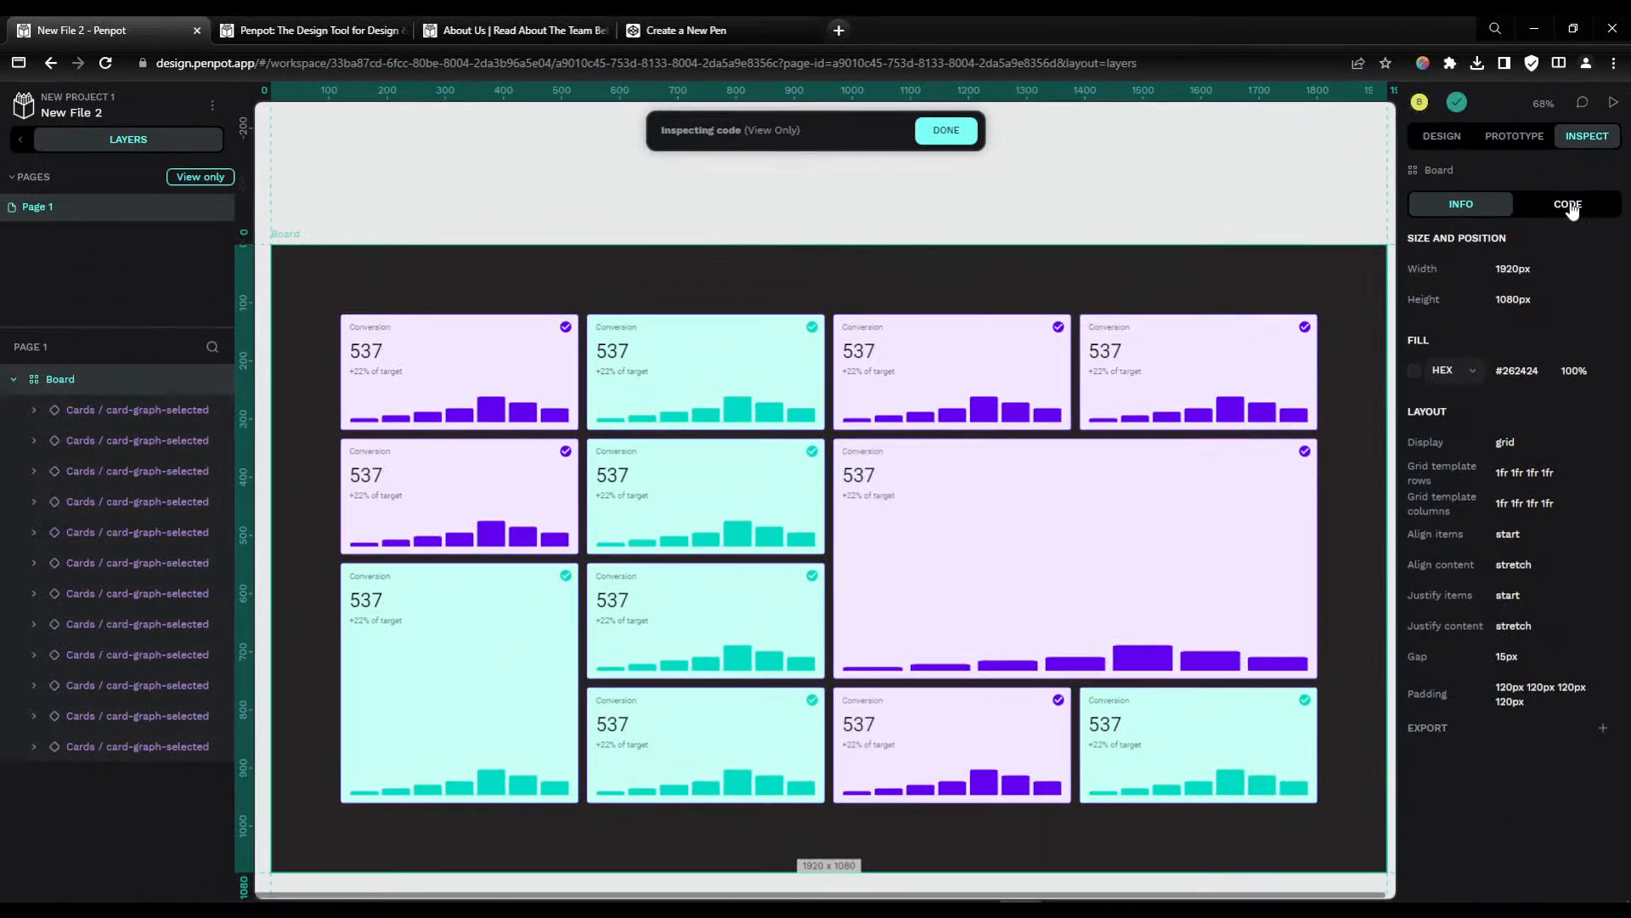
left_click(1569, 205)
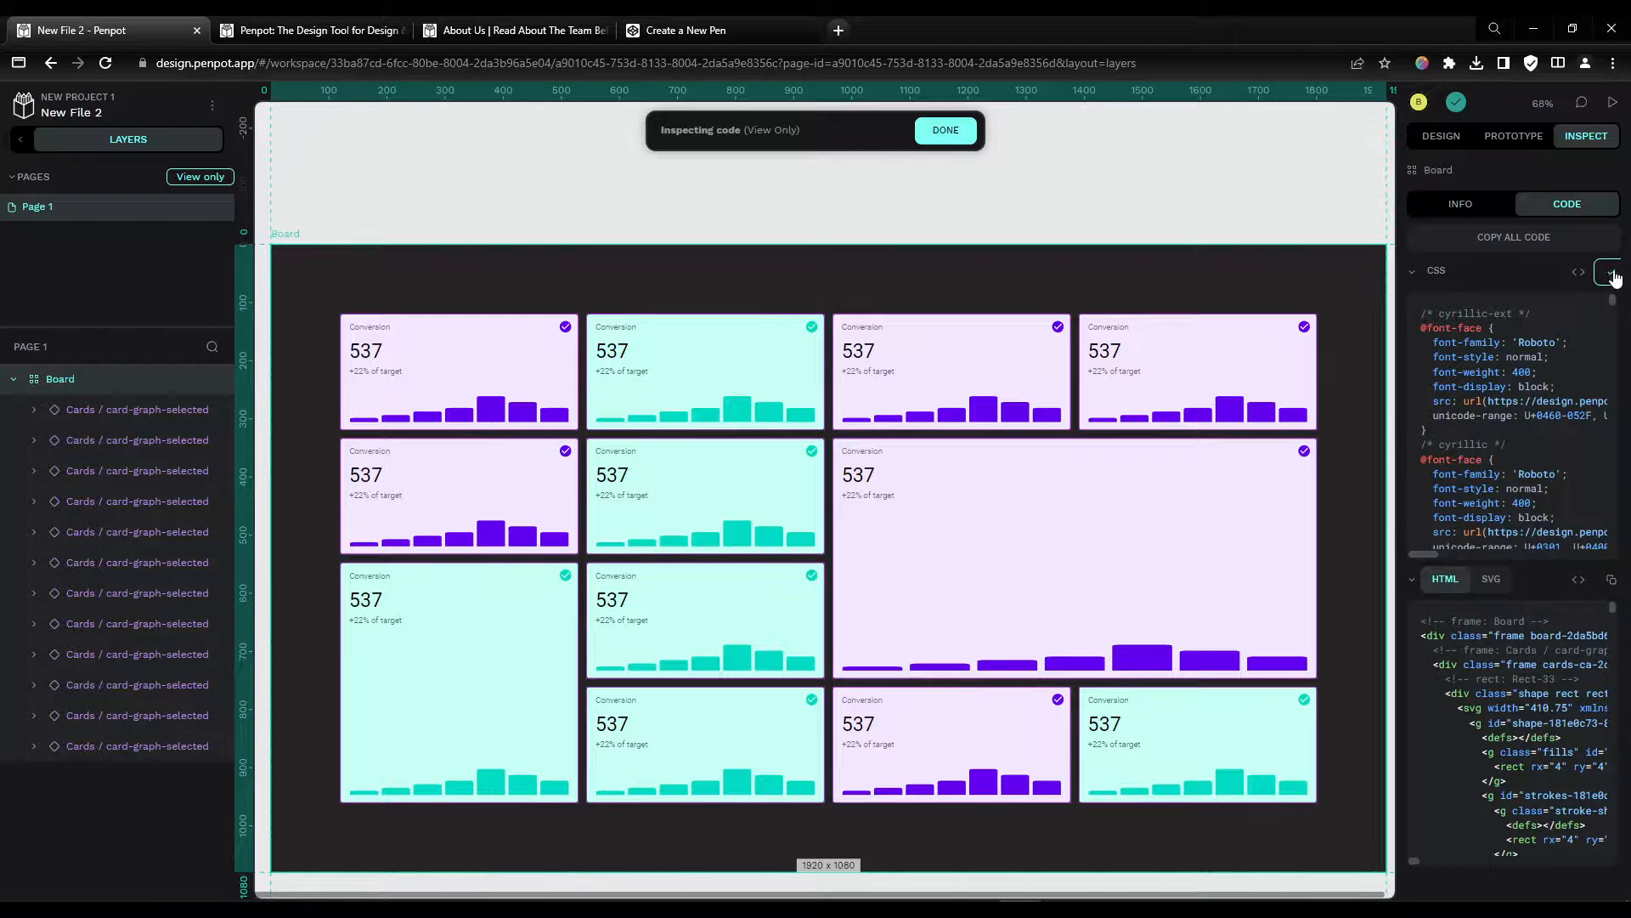
left_click(757, 42)
left_click(722, 199)
key("ctrl+a")
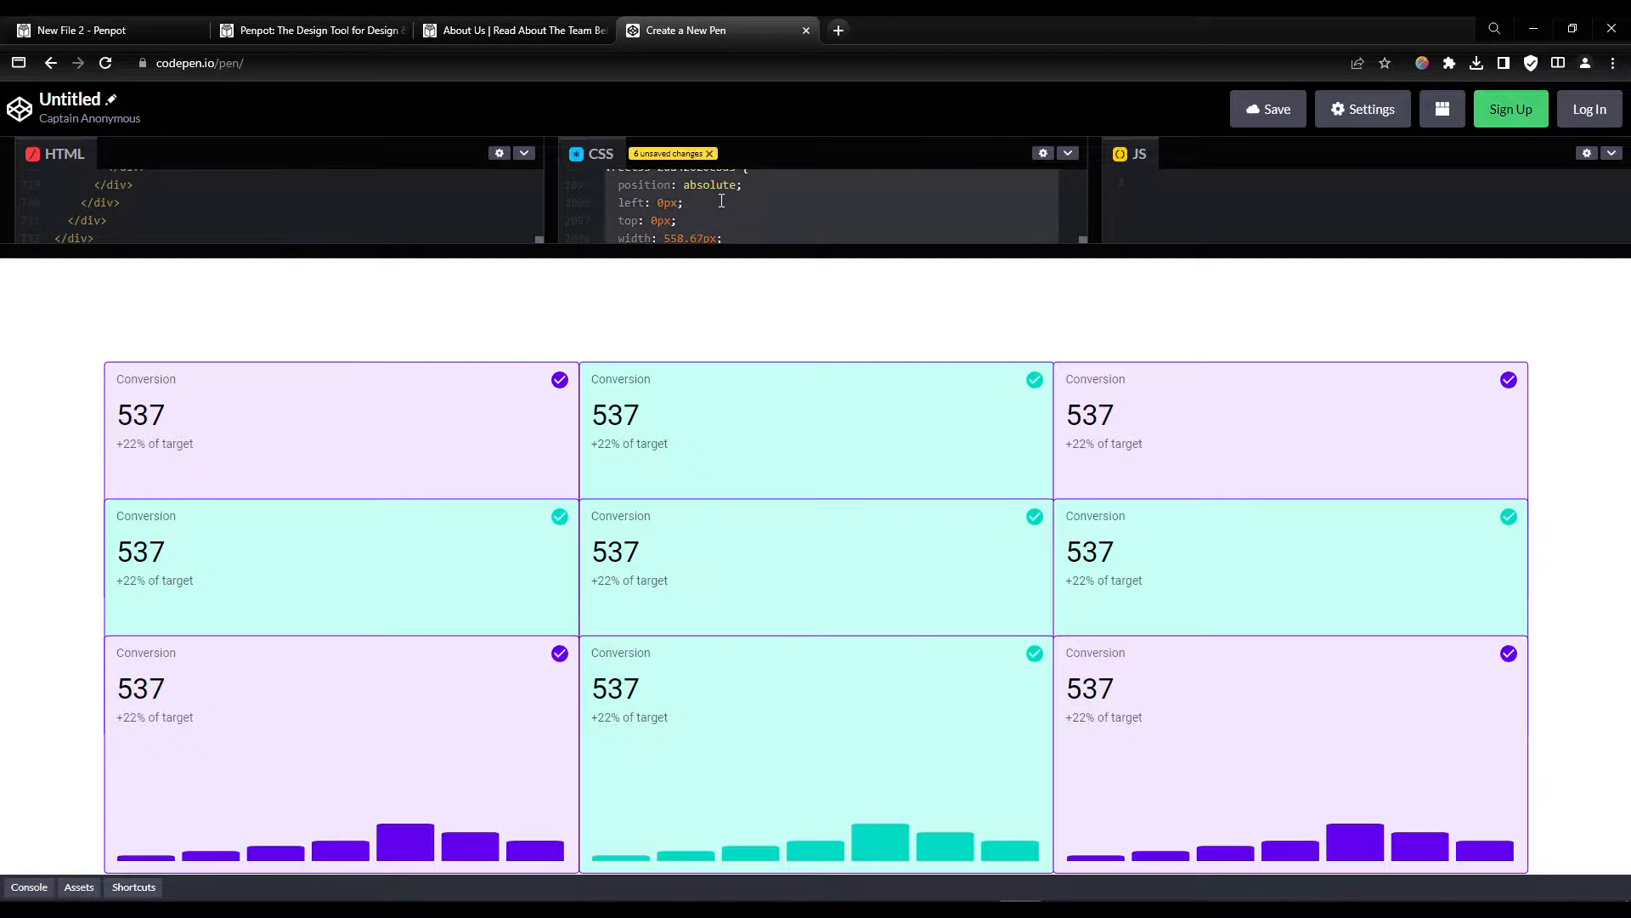
key("ctrl+v")
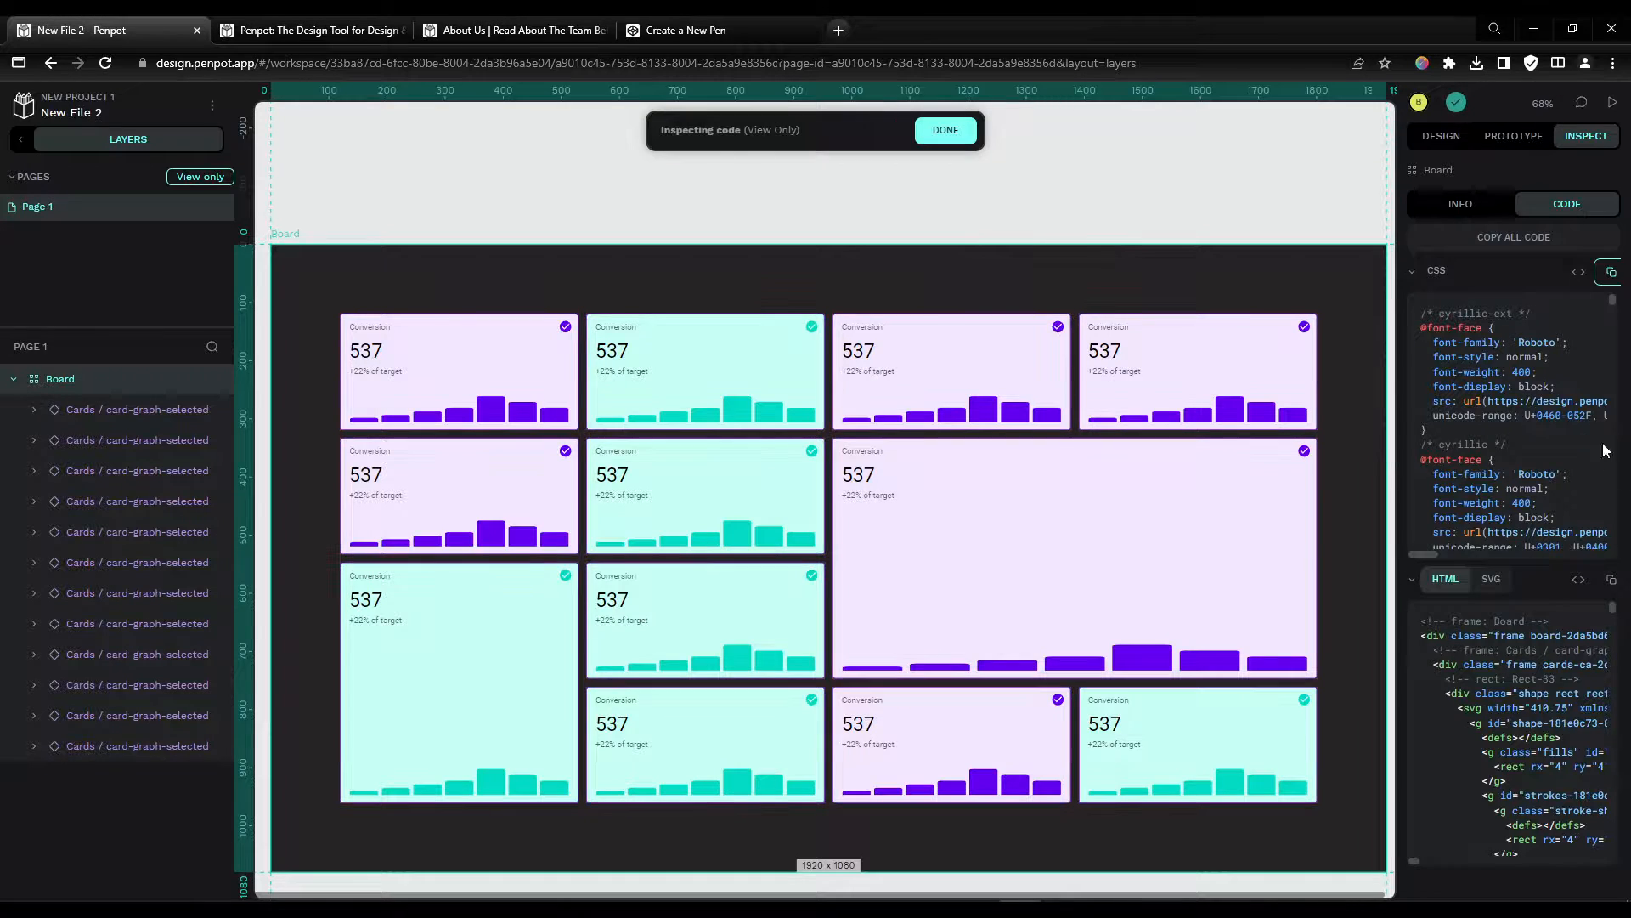
Step: Copy the board's generated HTML and paste it over the contents of the CodePen HTML editor
left_click(1611, 579)
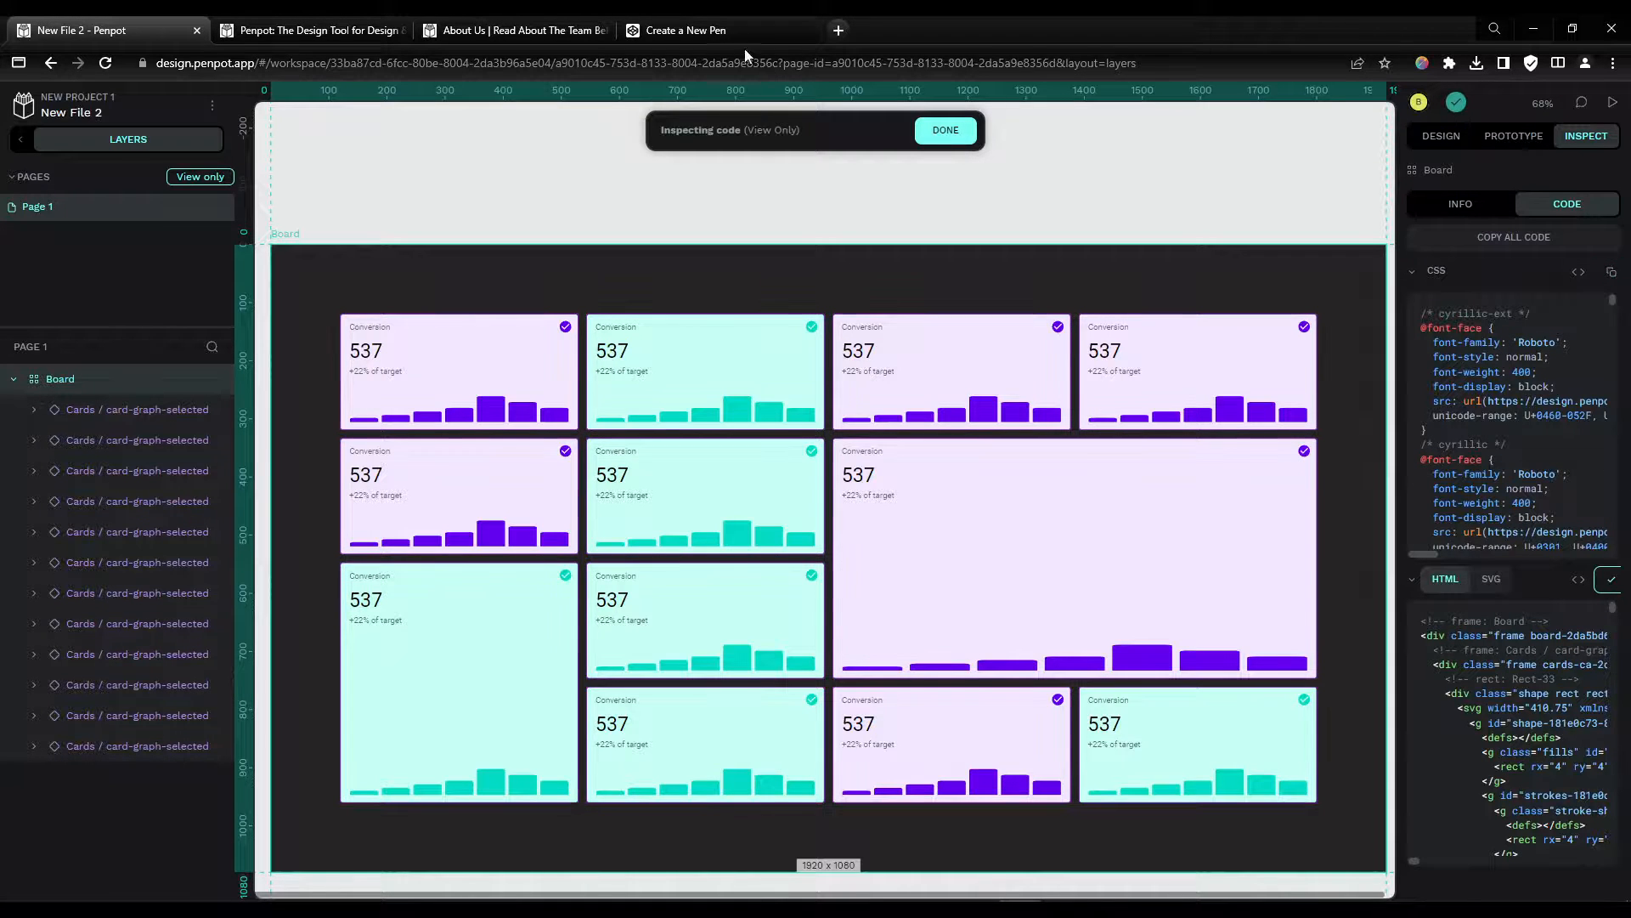
left_click(670, 30)
left_click(309, 175)
key("ctrl+a")
key("ctrl+v")
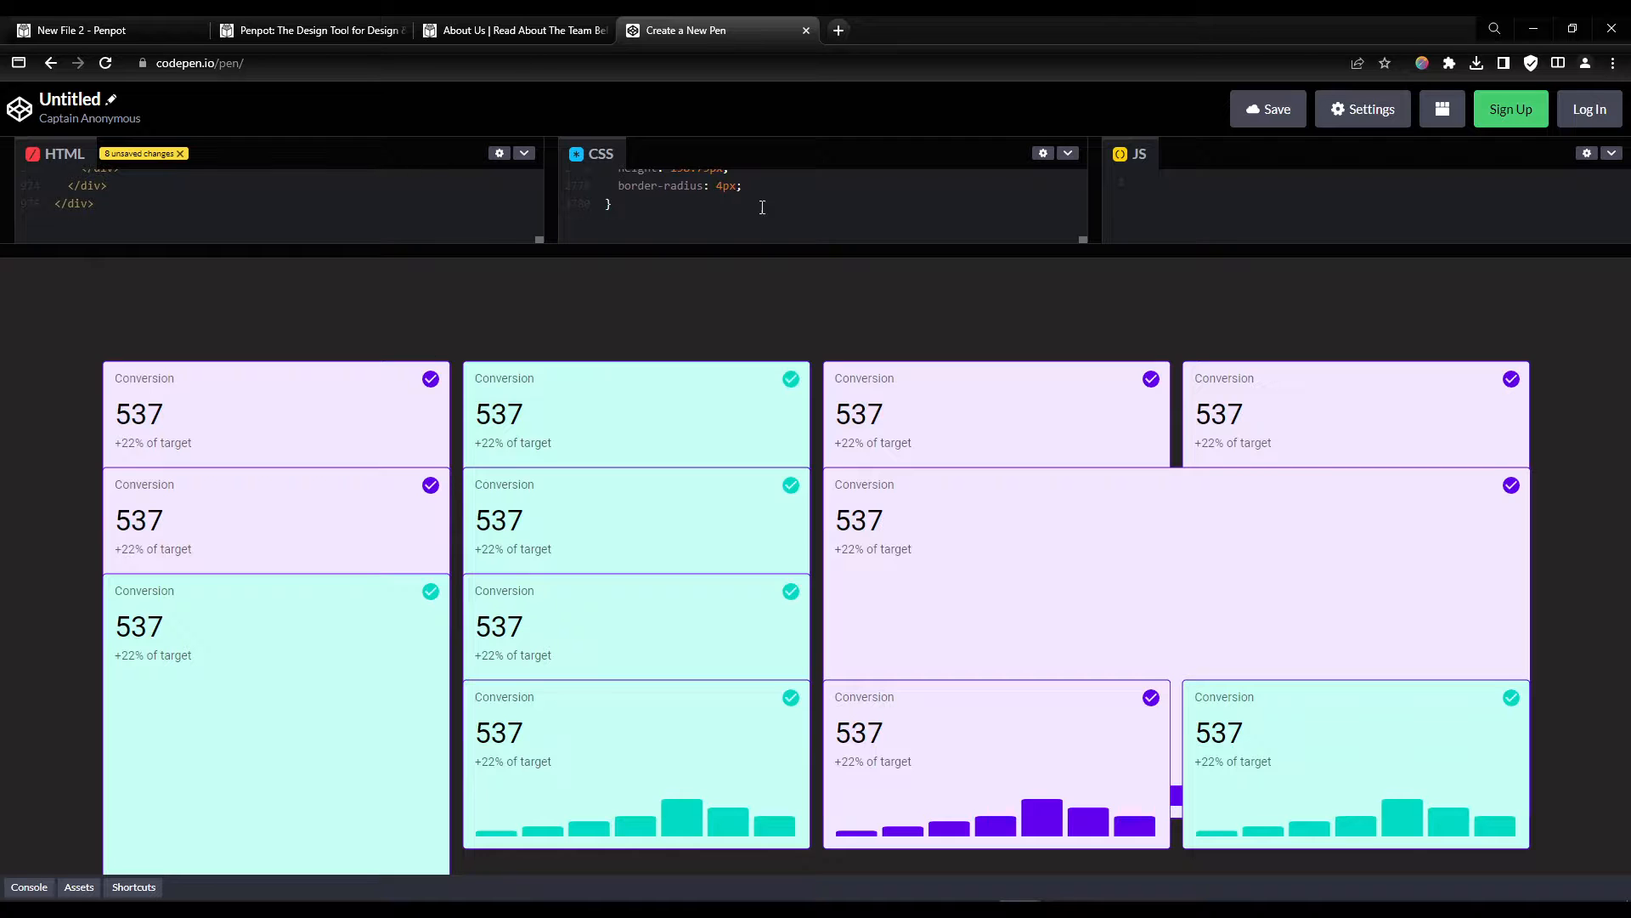
Step: Enlarge the CodePen editors and review the pasted HTML and CSS from the top
left_click_drag(867, 247, 846, 544)
left_click(758, 398)
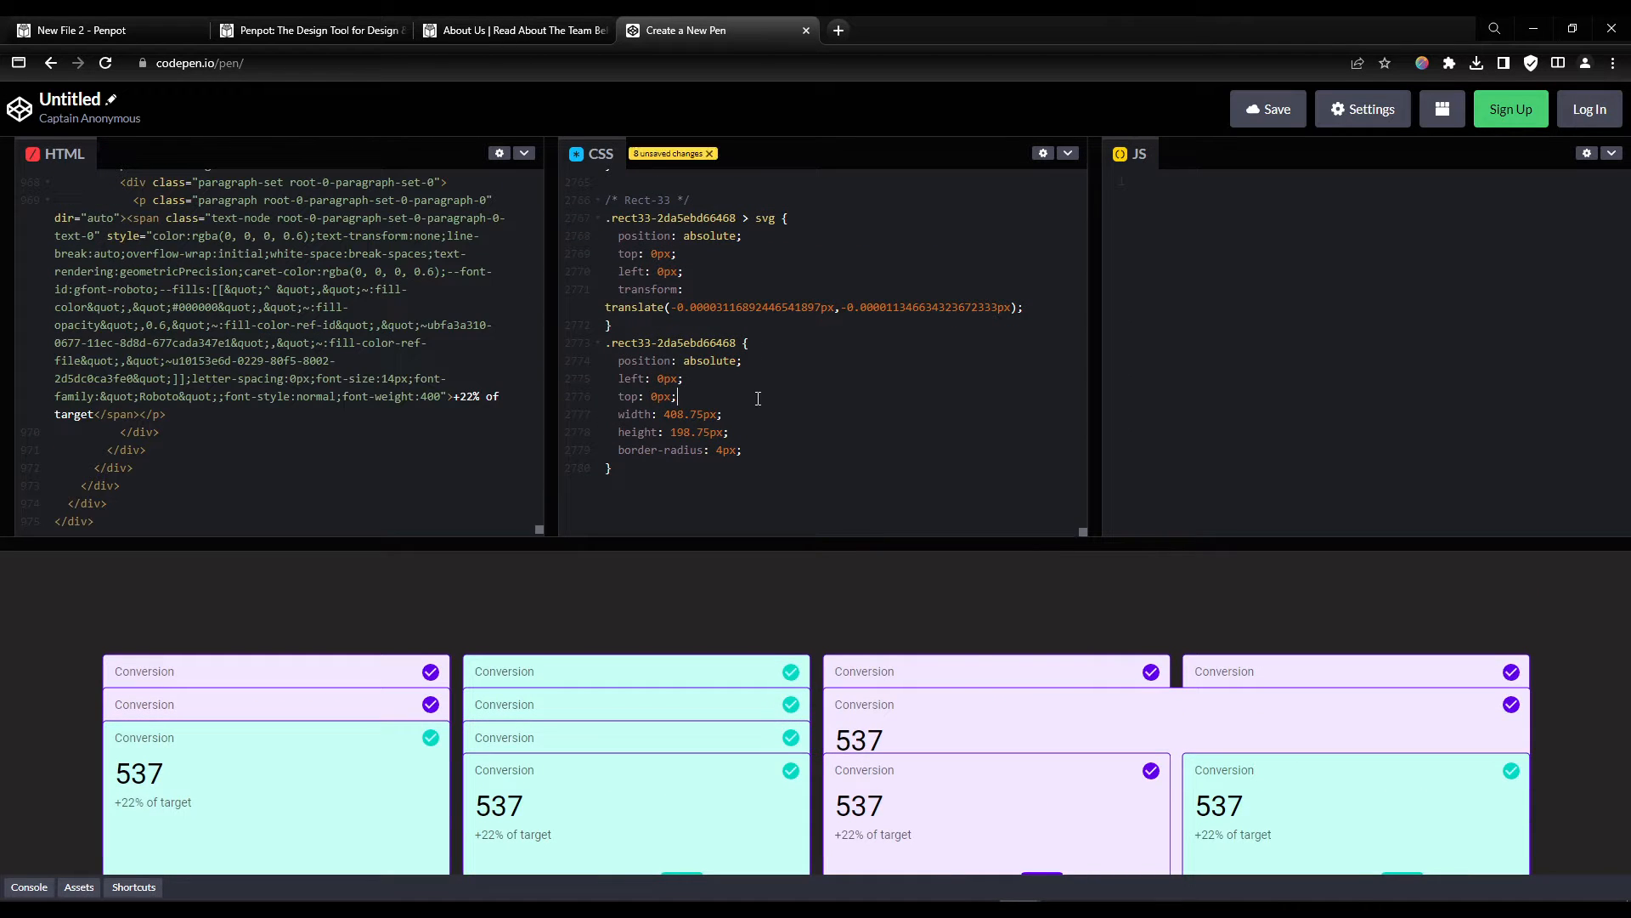
left_click_drag(1084, 531, 1084, 170)
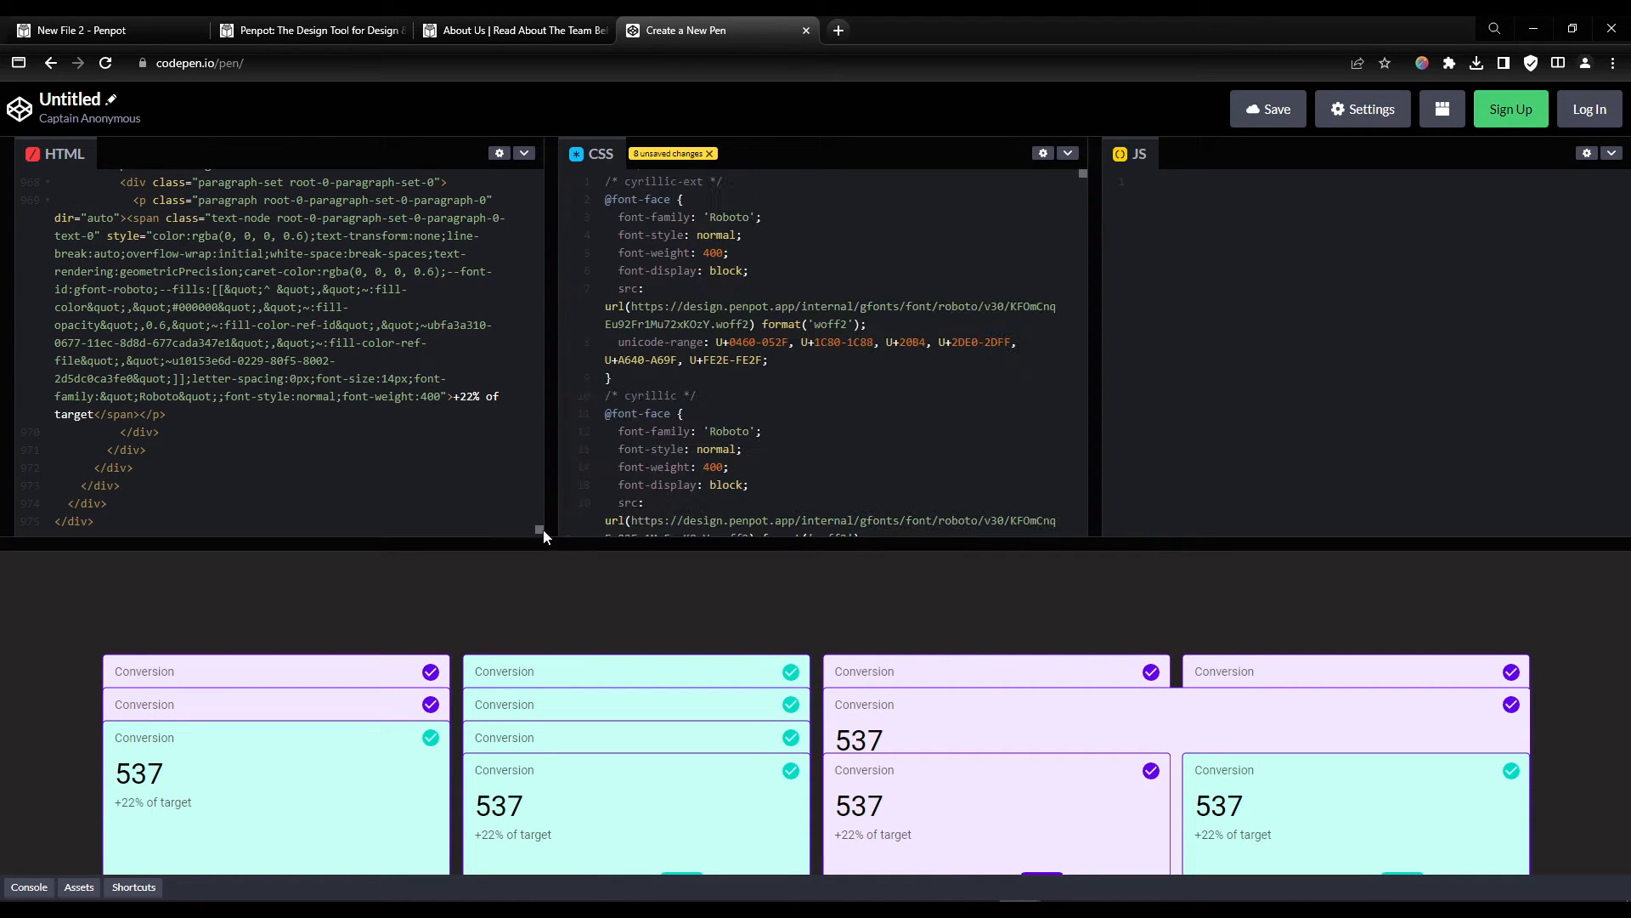
left_click_drag(539, 531, 558, 179)
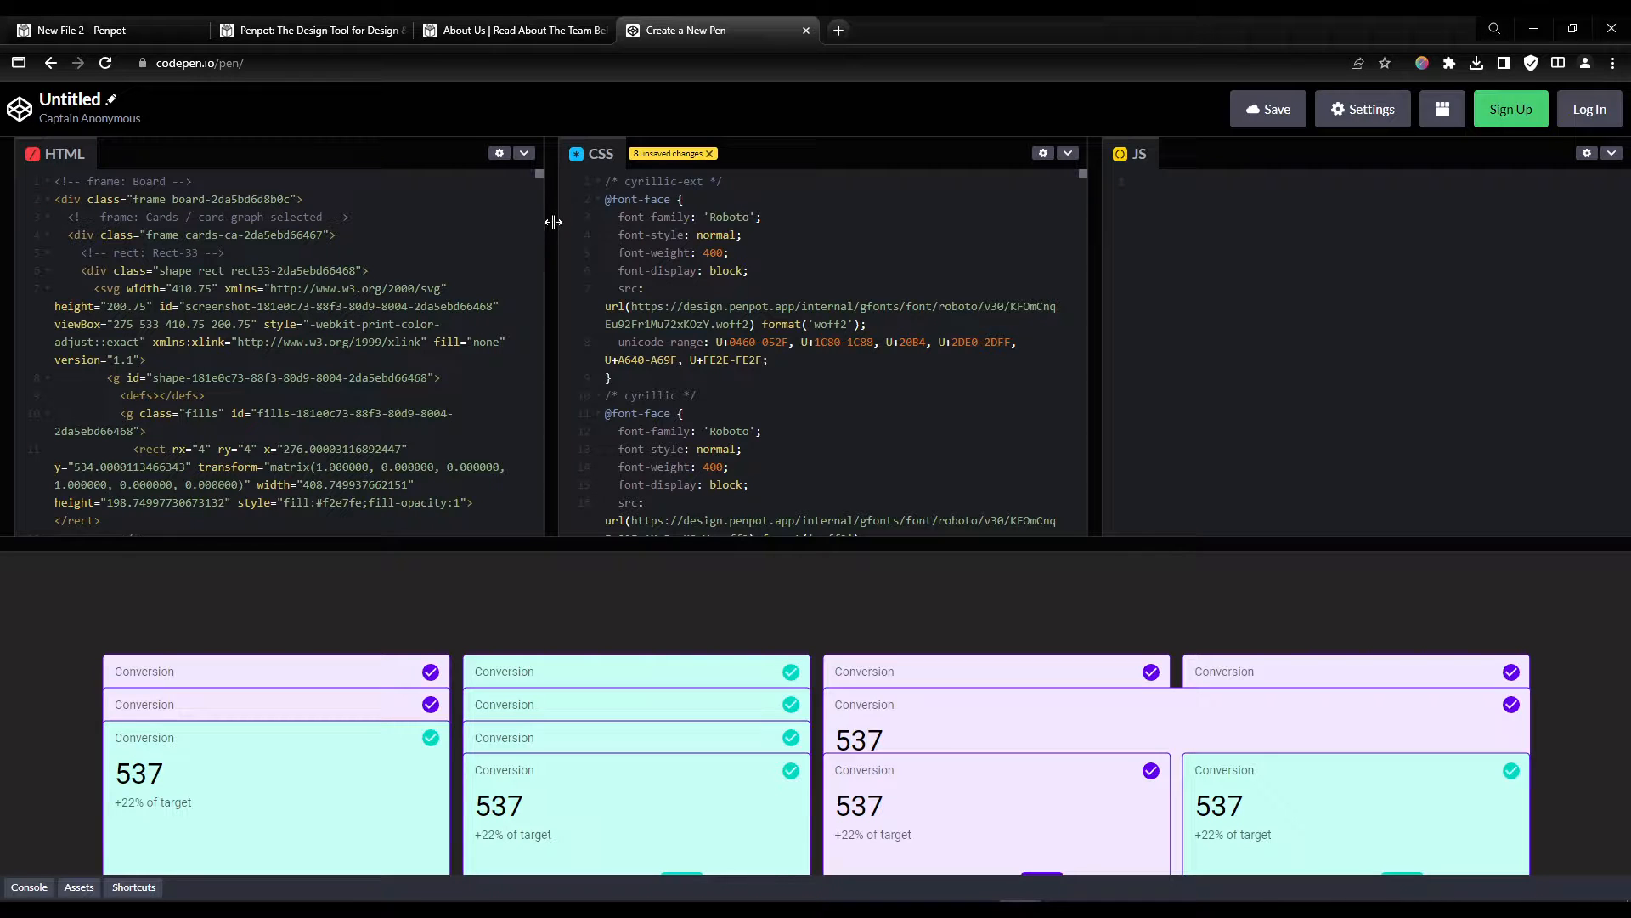
left_click(139, 30)
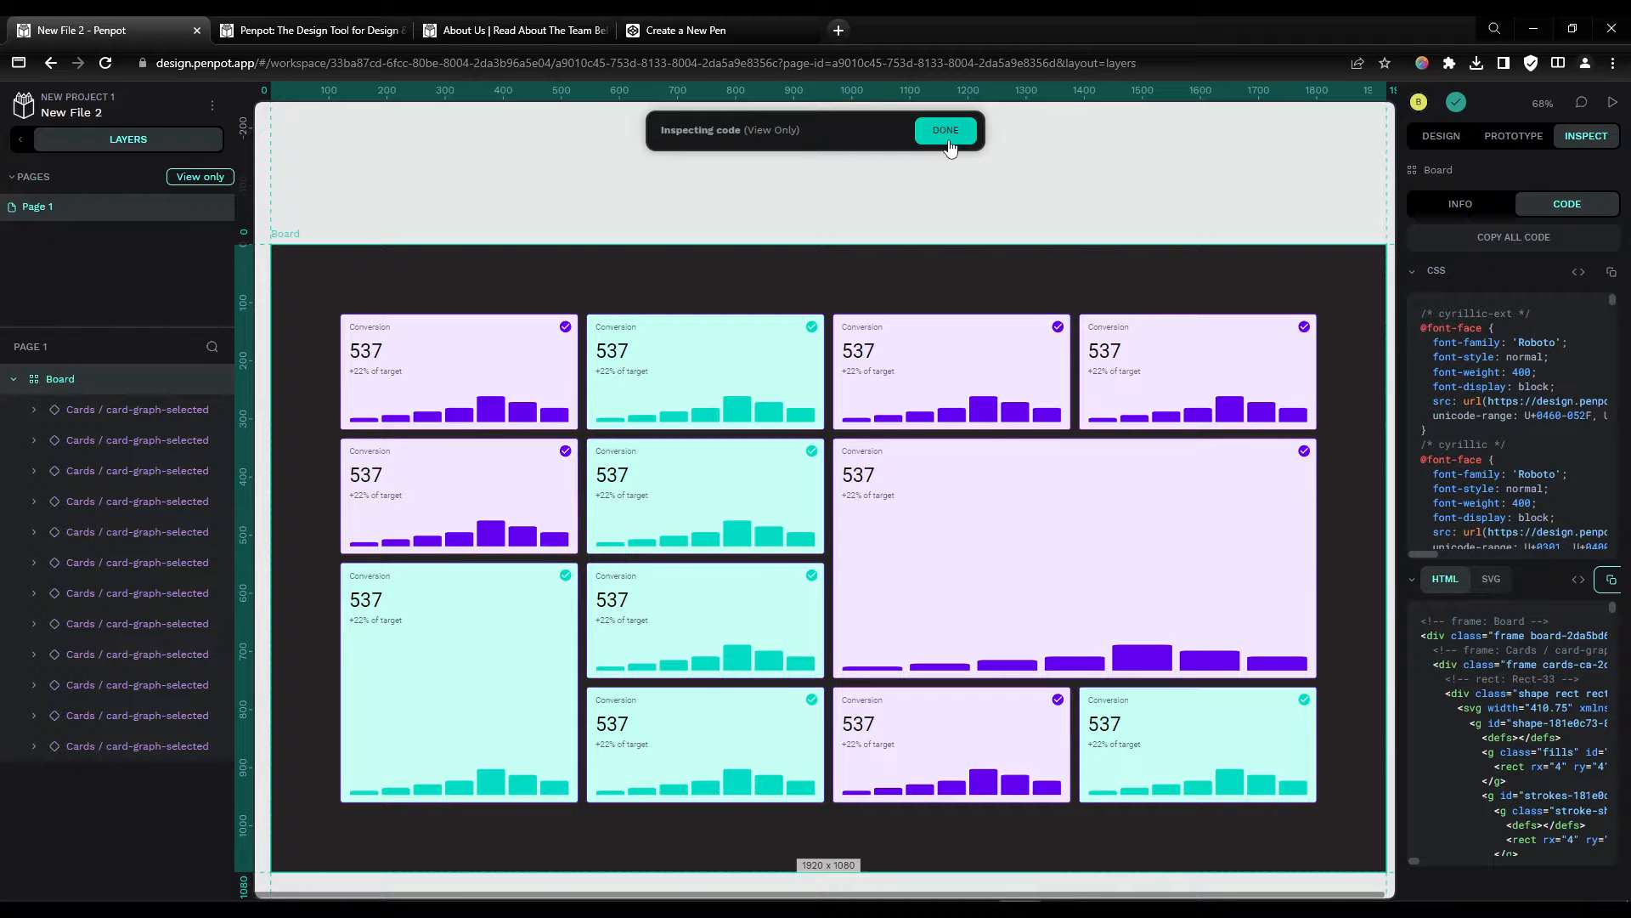
Step: Switch to the Penpot website tab and open the Penpot 2.0 release announcement page
left_click(311, 30)
mouse_move(907, 158)
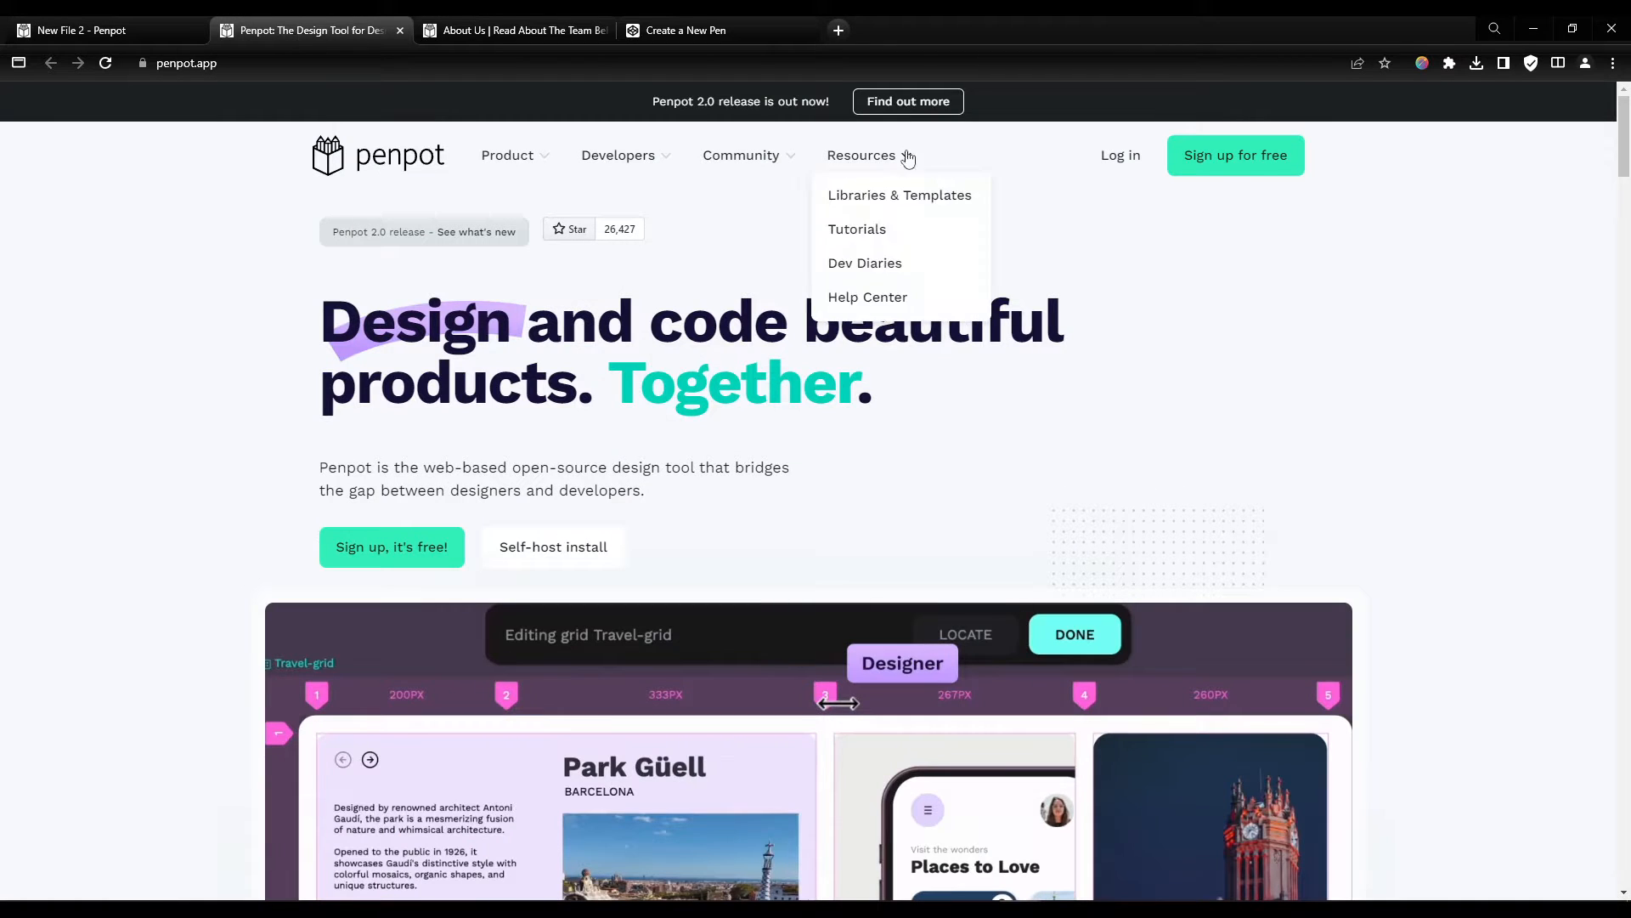
left_click(907, 102)
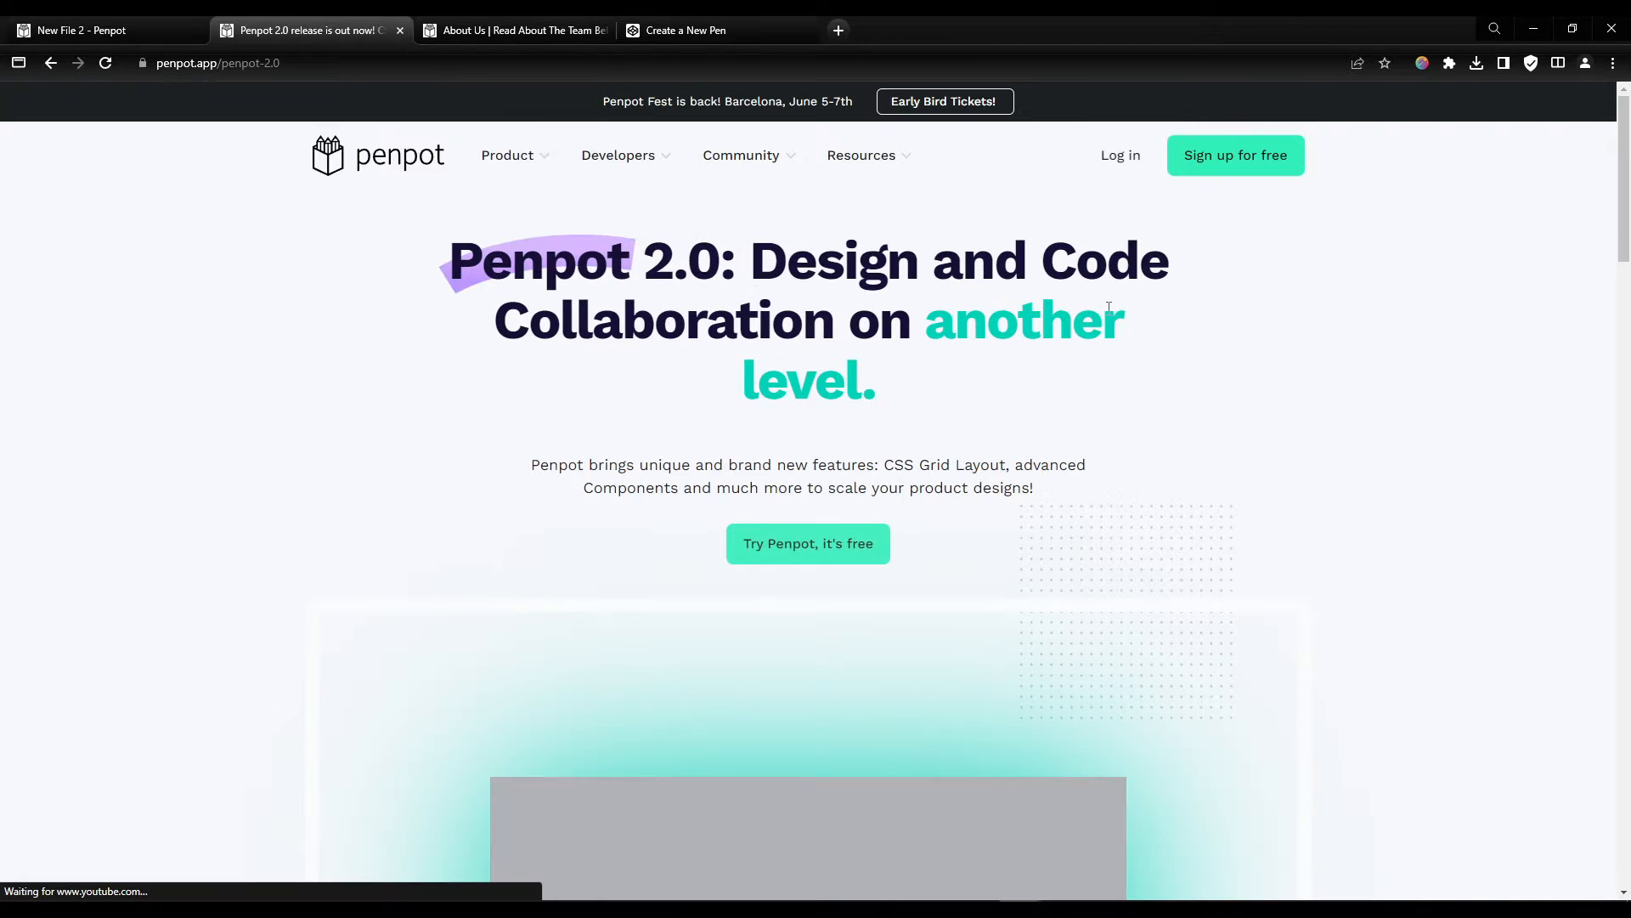
Step: Scroll through the Penpot 2.0 release page's What's new feature sections
scroll(1108, 316, "down", 4)
scroll(1108, 316, "down", 5)
scroll(1156, 339, "up", 4)
scroll(1156, 339, "down", 5)
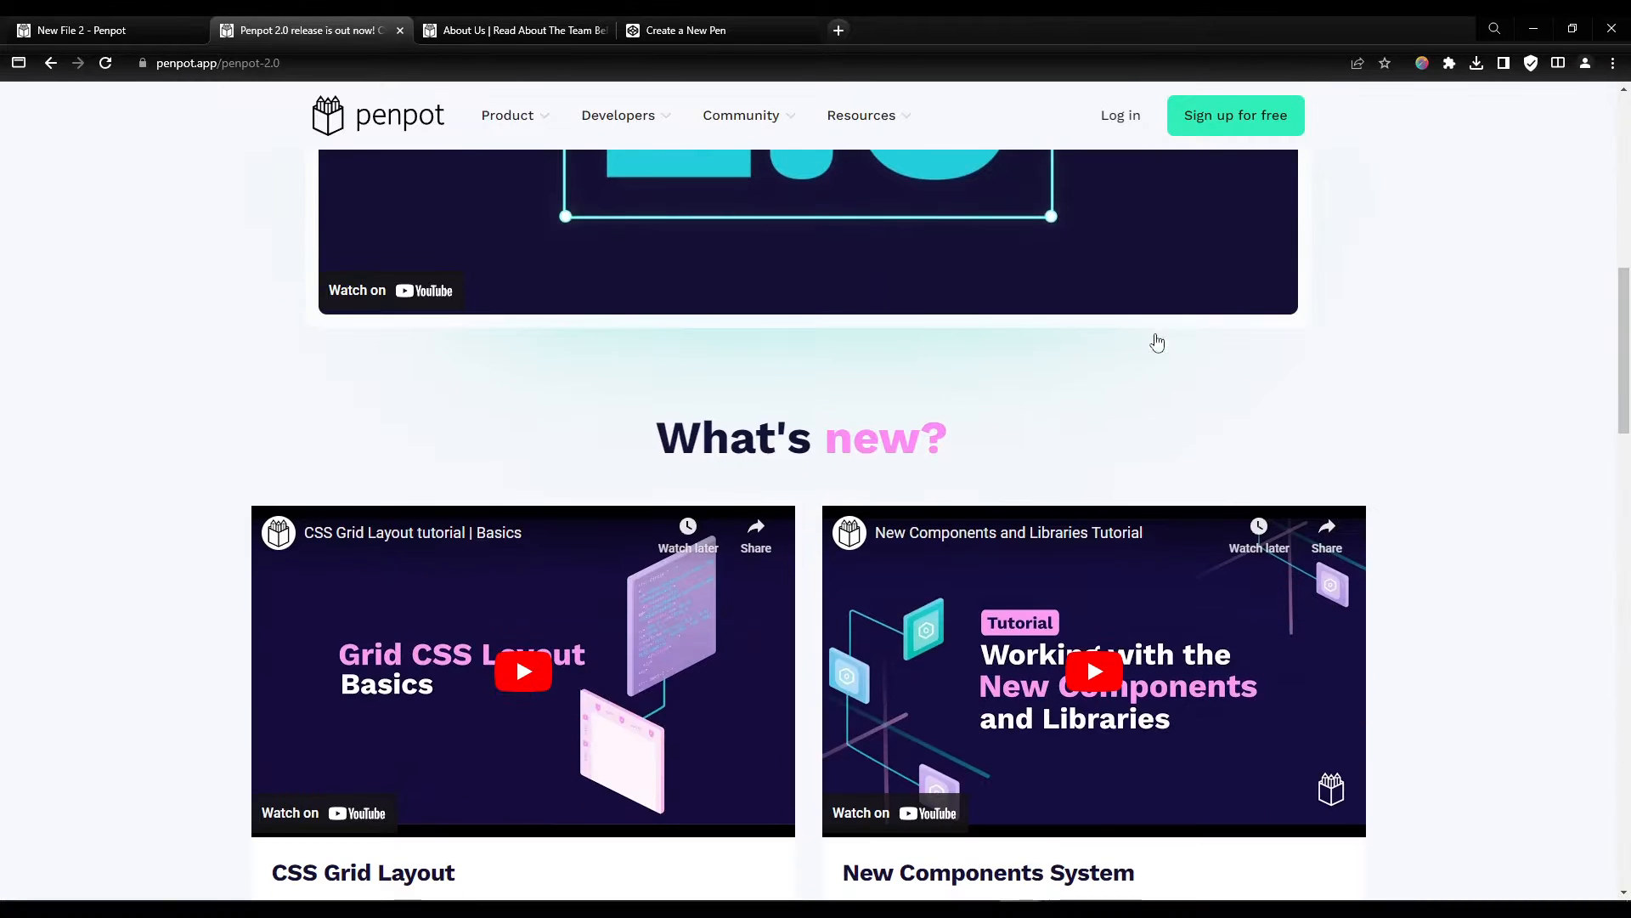
scroll(1169, 344, "down", 3)
scroll(1169, 343, "down", 3)
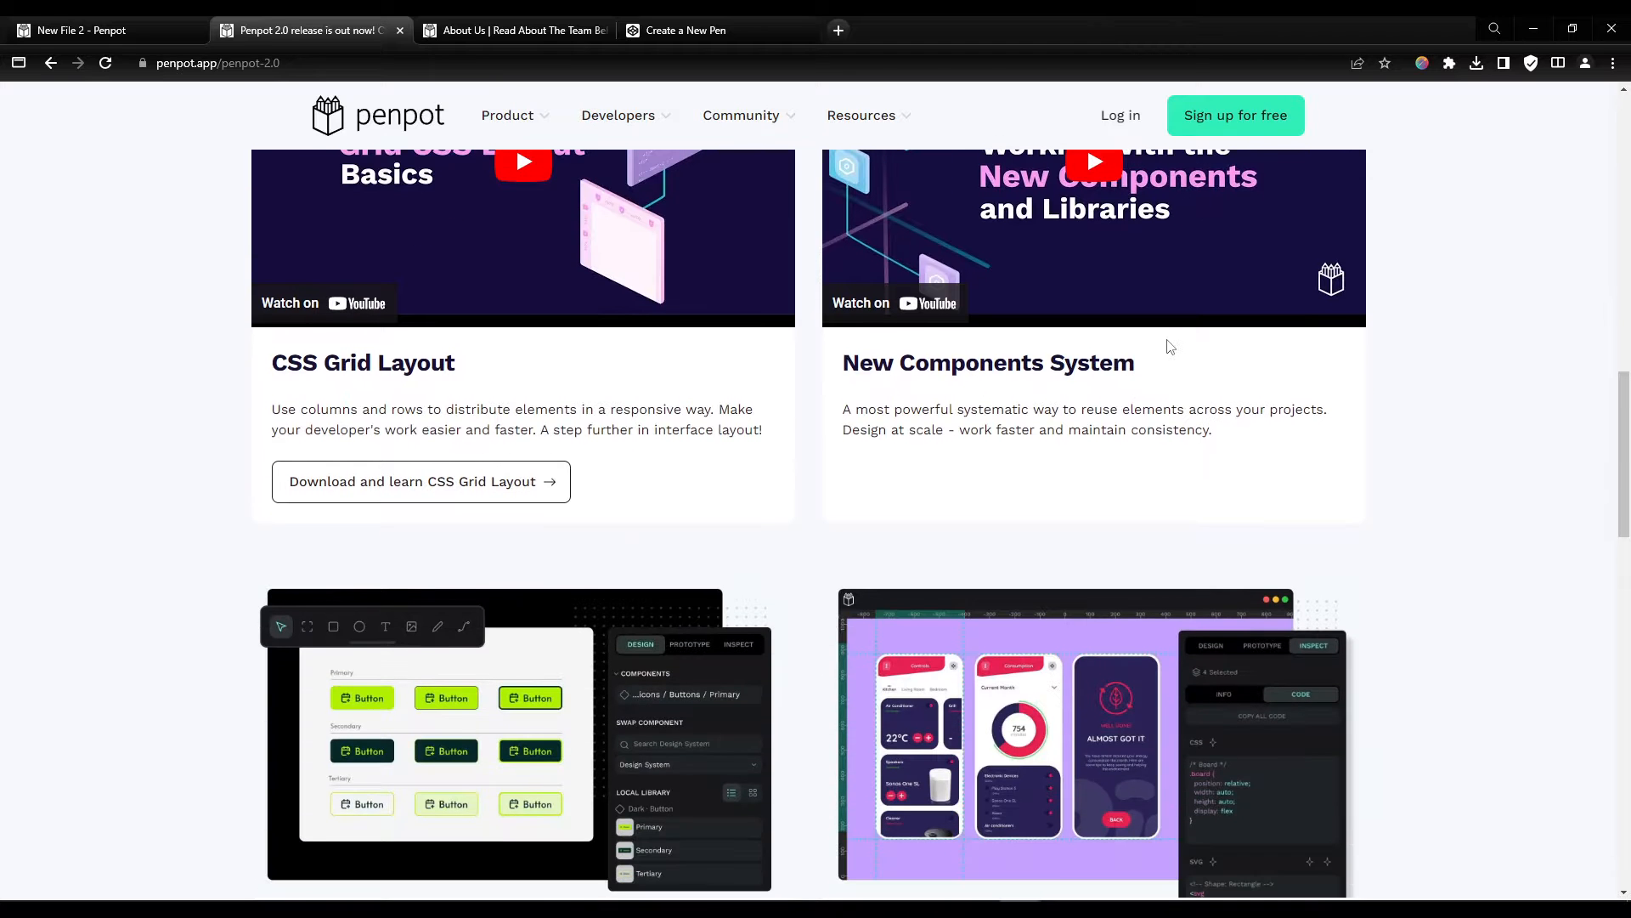
scroll(1170, 346, "down", 3)
scroll(1173, 350, "down", 4)
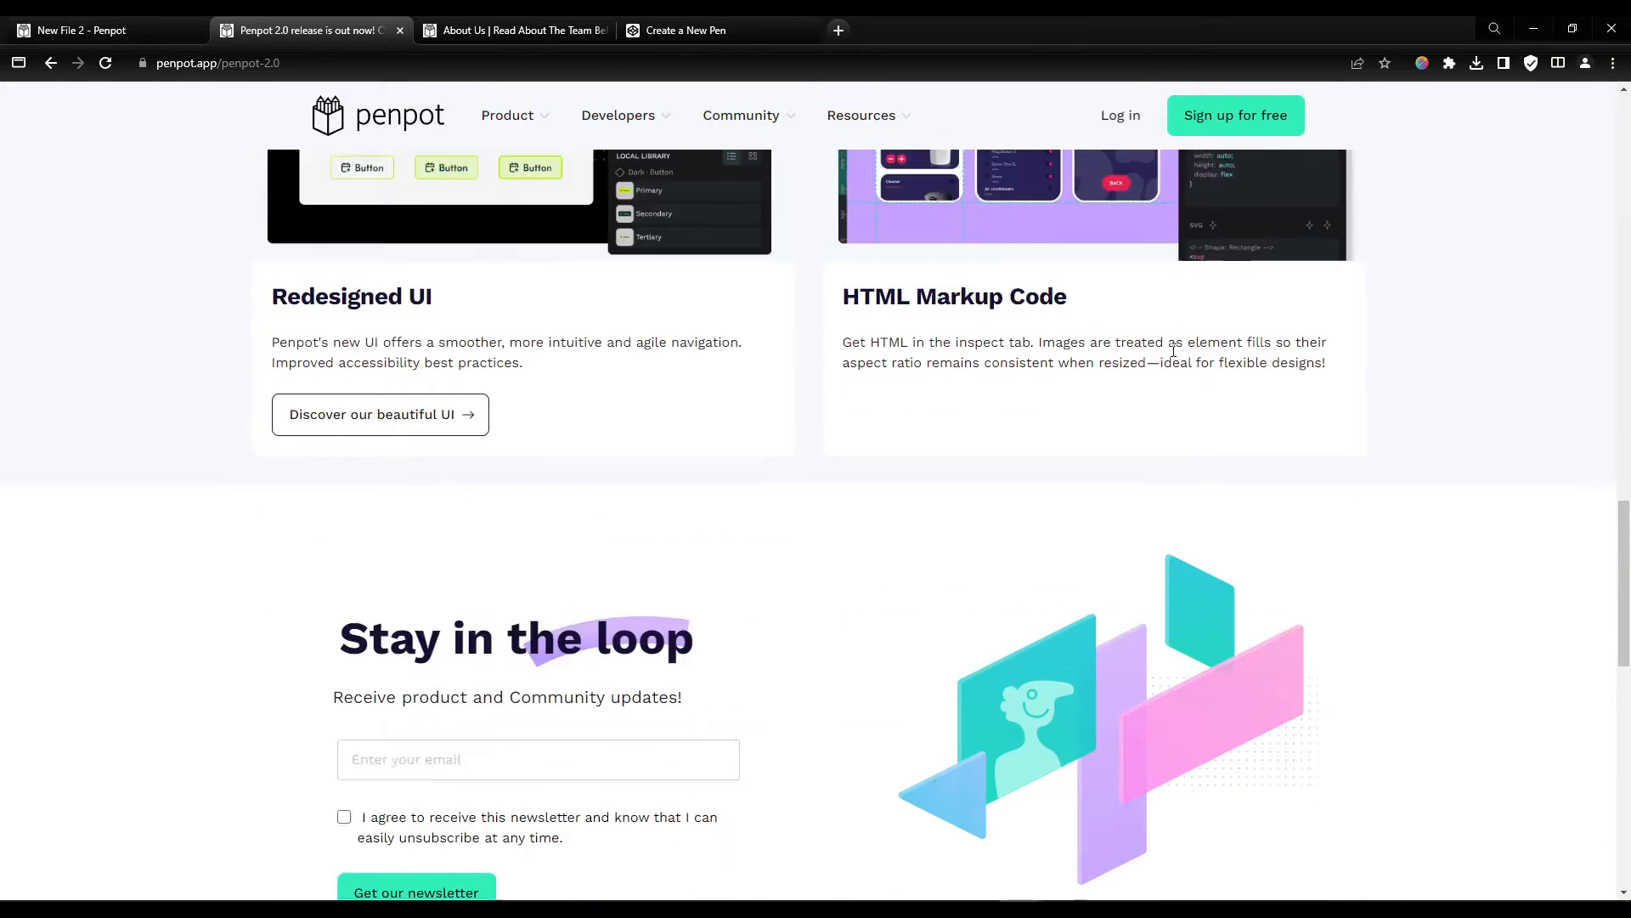
scroll(1175, 356, "up", 6)
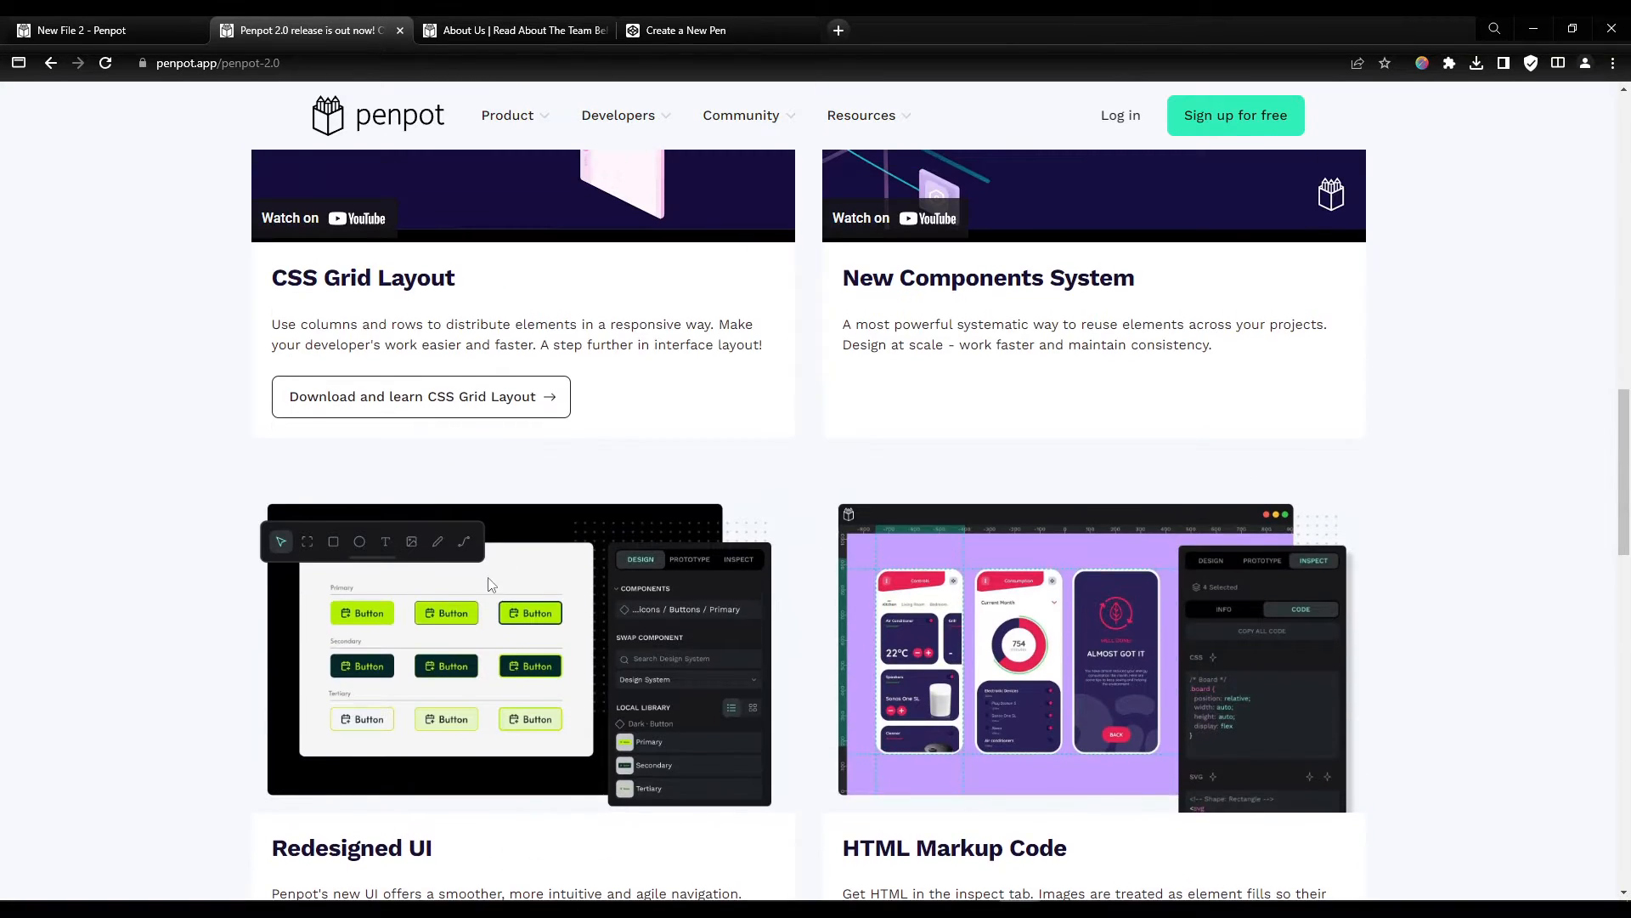
scroll(1009, 540, "up", 2)
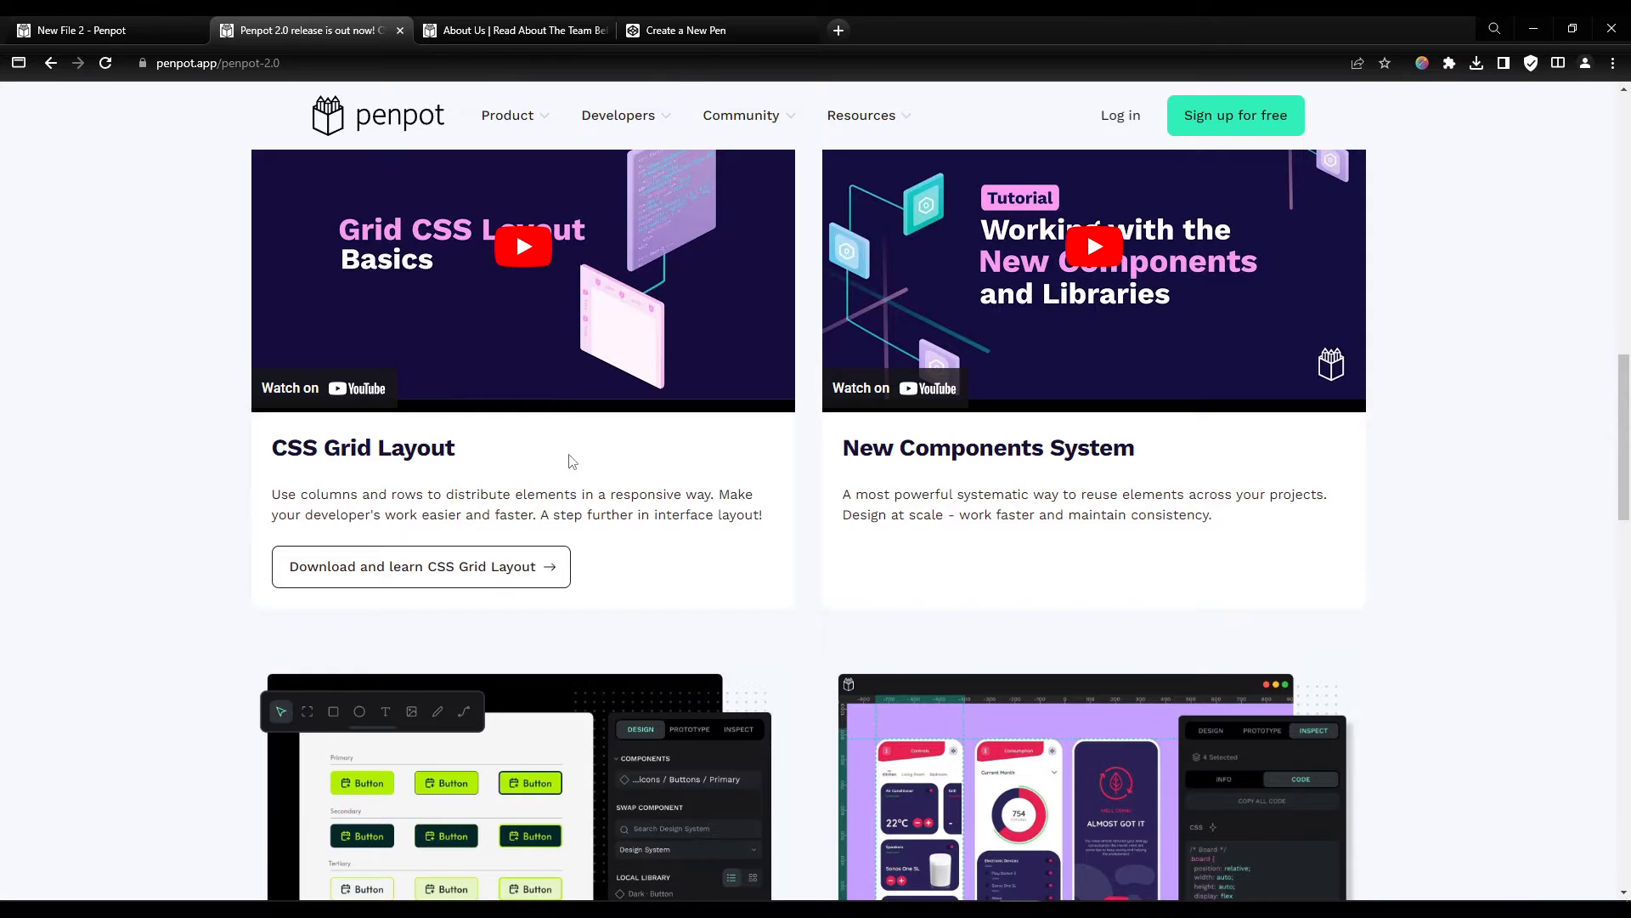
scroll(703, 489, "down", 2)
scroll(805, 492, "up", 1)
scroll(706, 500, "down", 1)
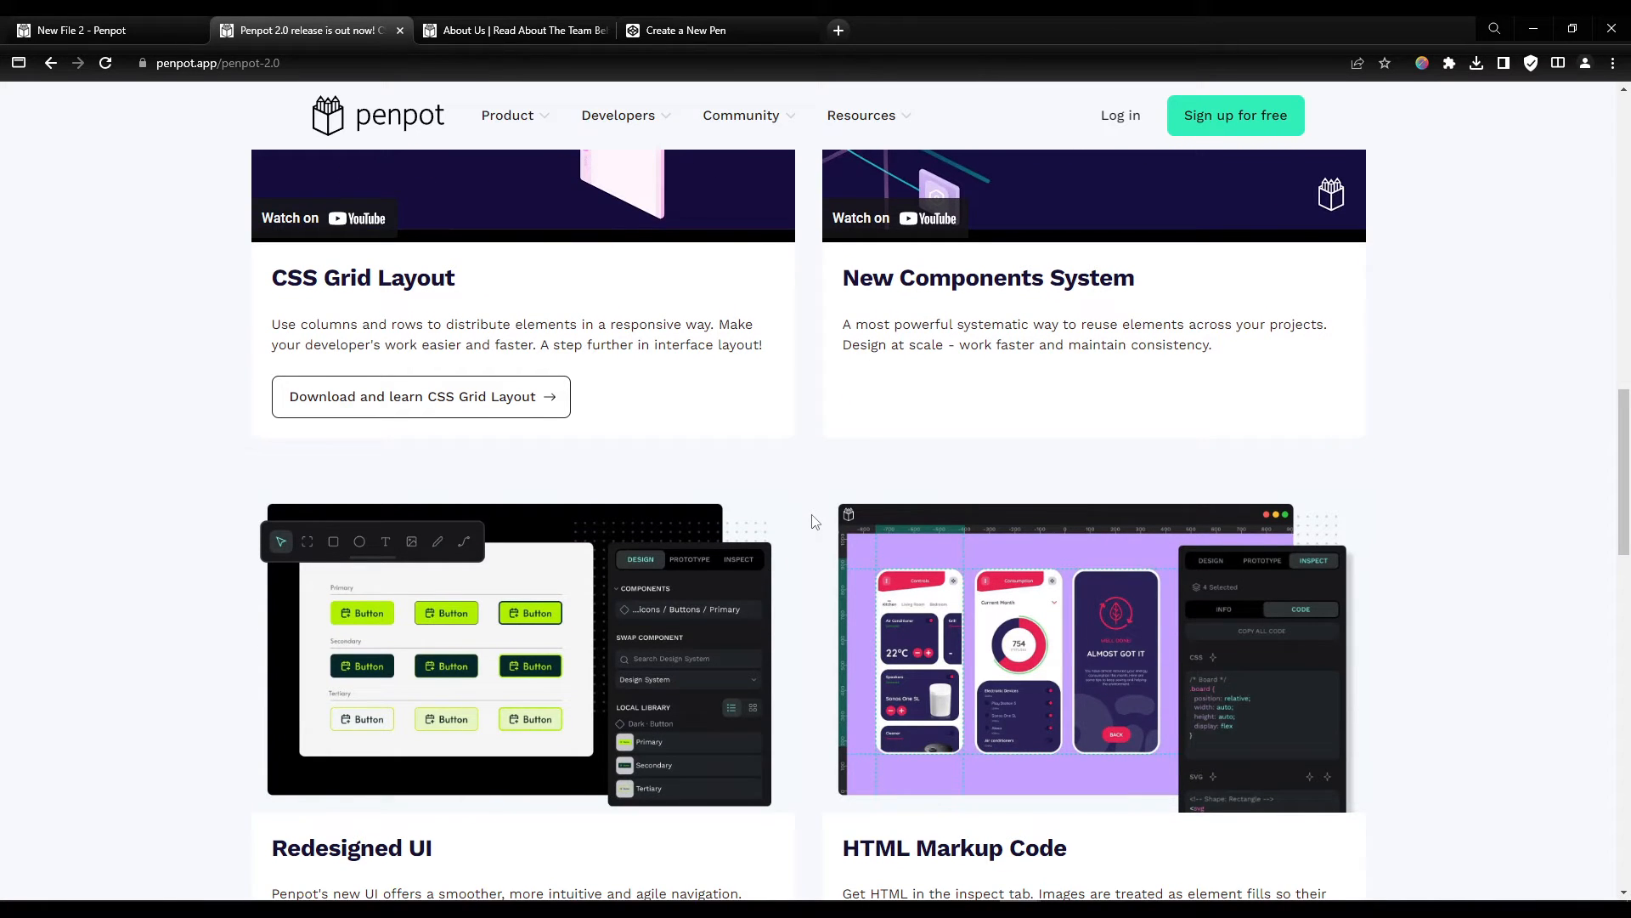
scroll(807, 510, "up", 10)
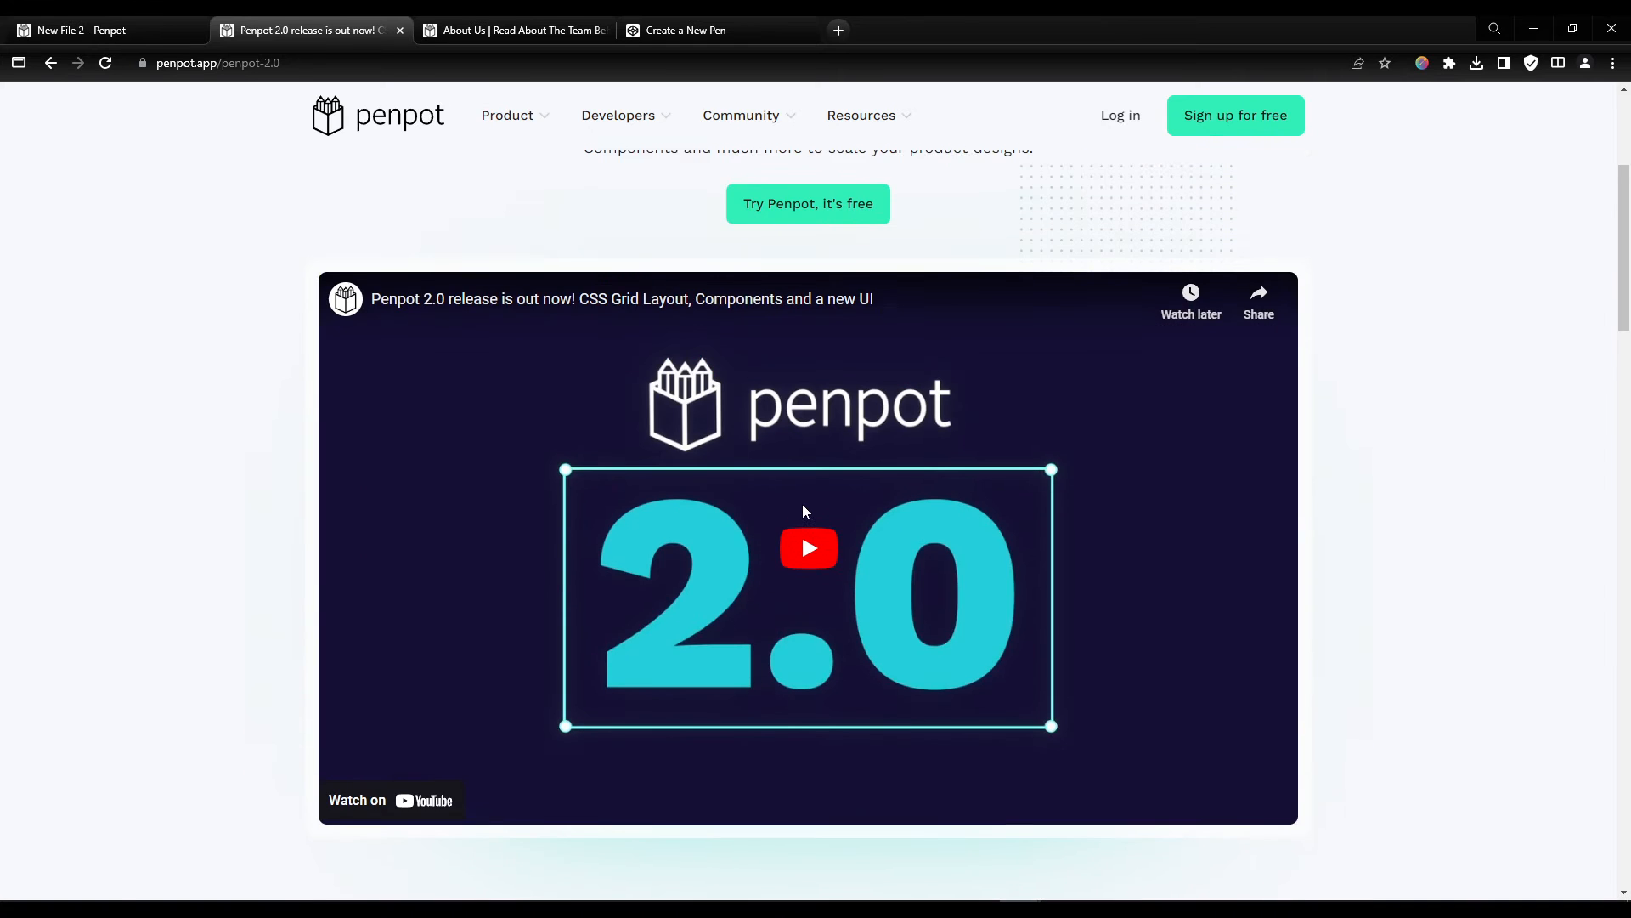